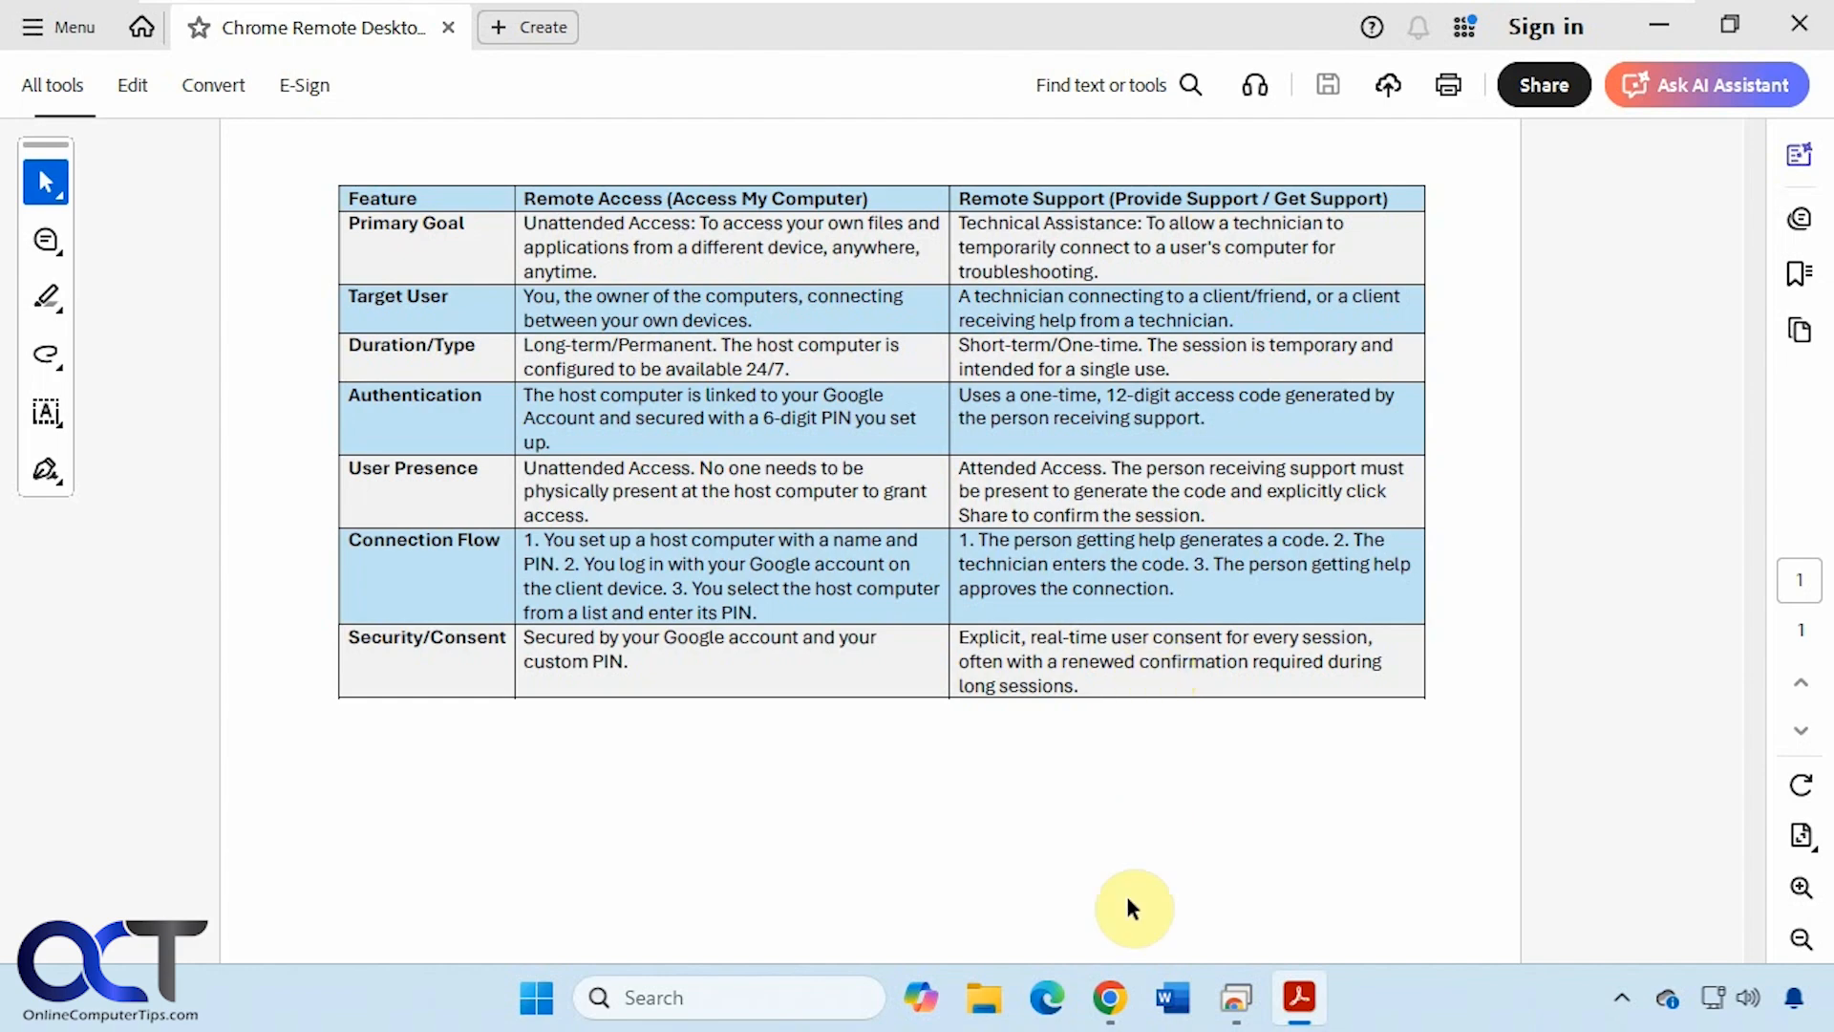
- Switch from the Acrobat comparison table to the Chrome Remote Desktop Remote Support tab in Chrome
left_click(1109, 997)
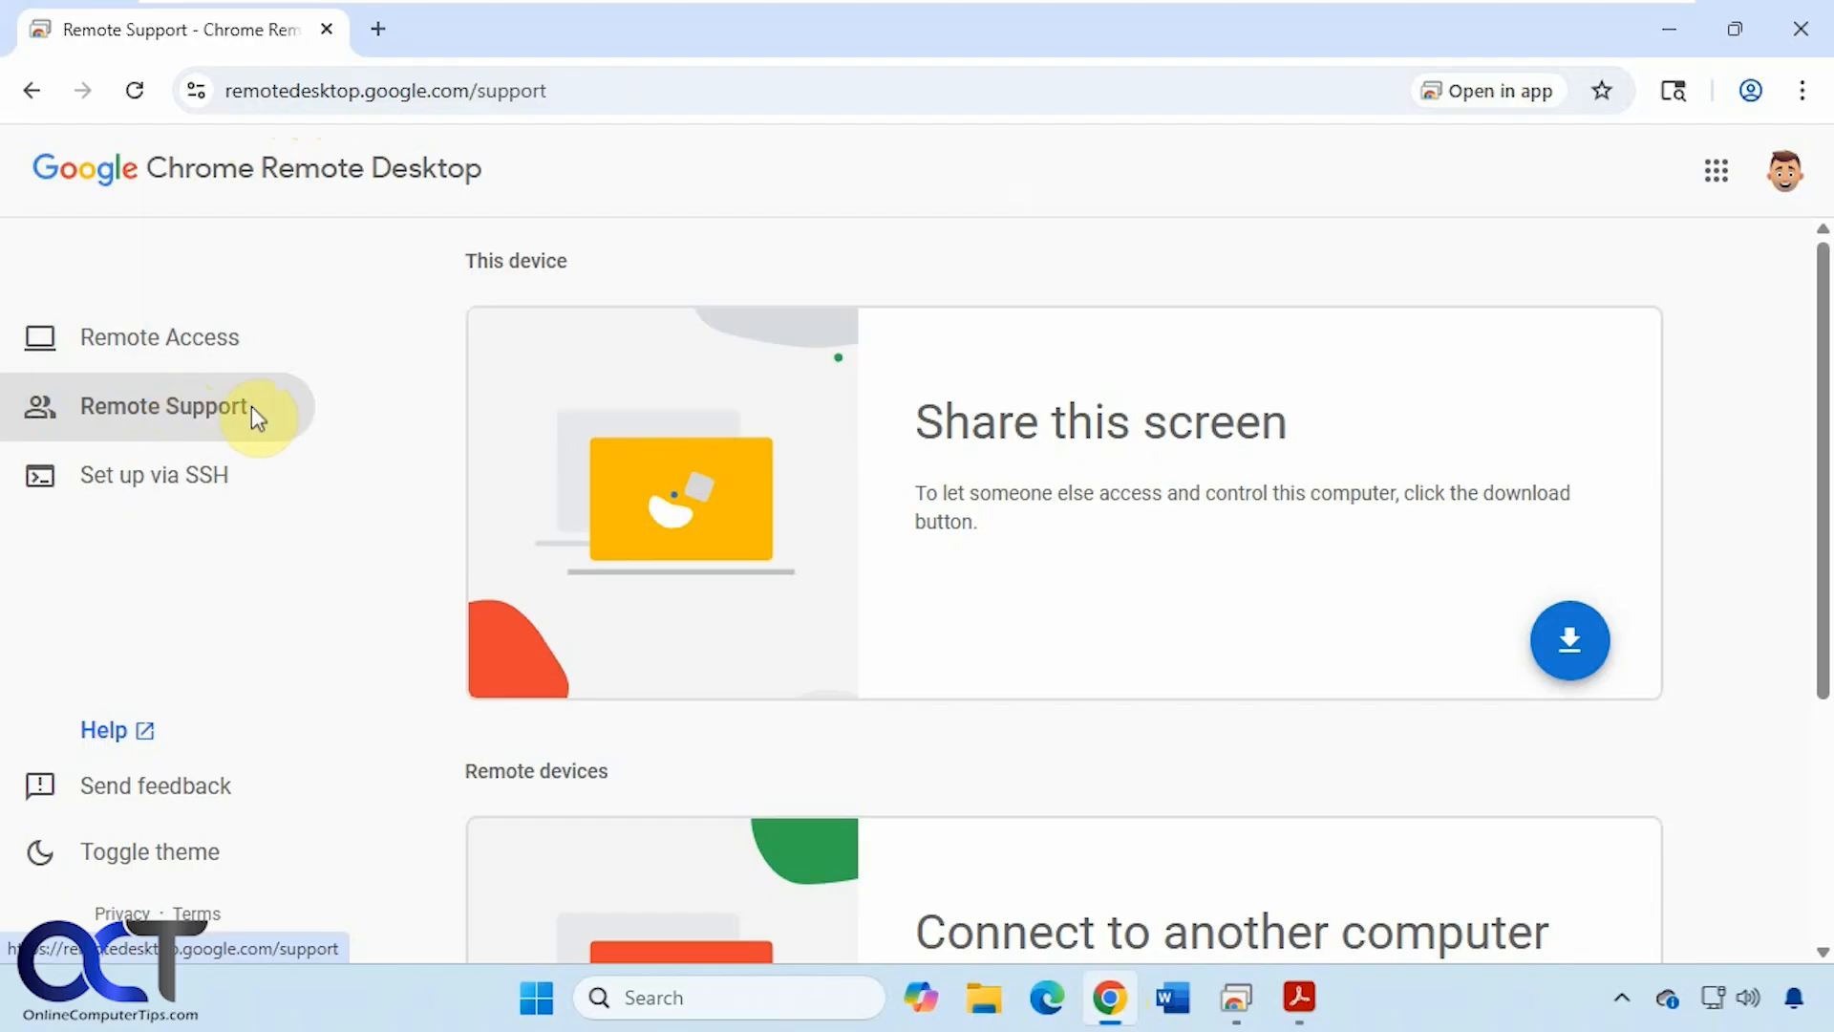
- Zoom the page to 90% and start the Share this screen download, opening the Web Store page
key("ctrl+minus")
key("ctrl+minus")
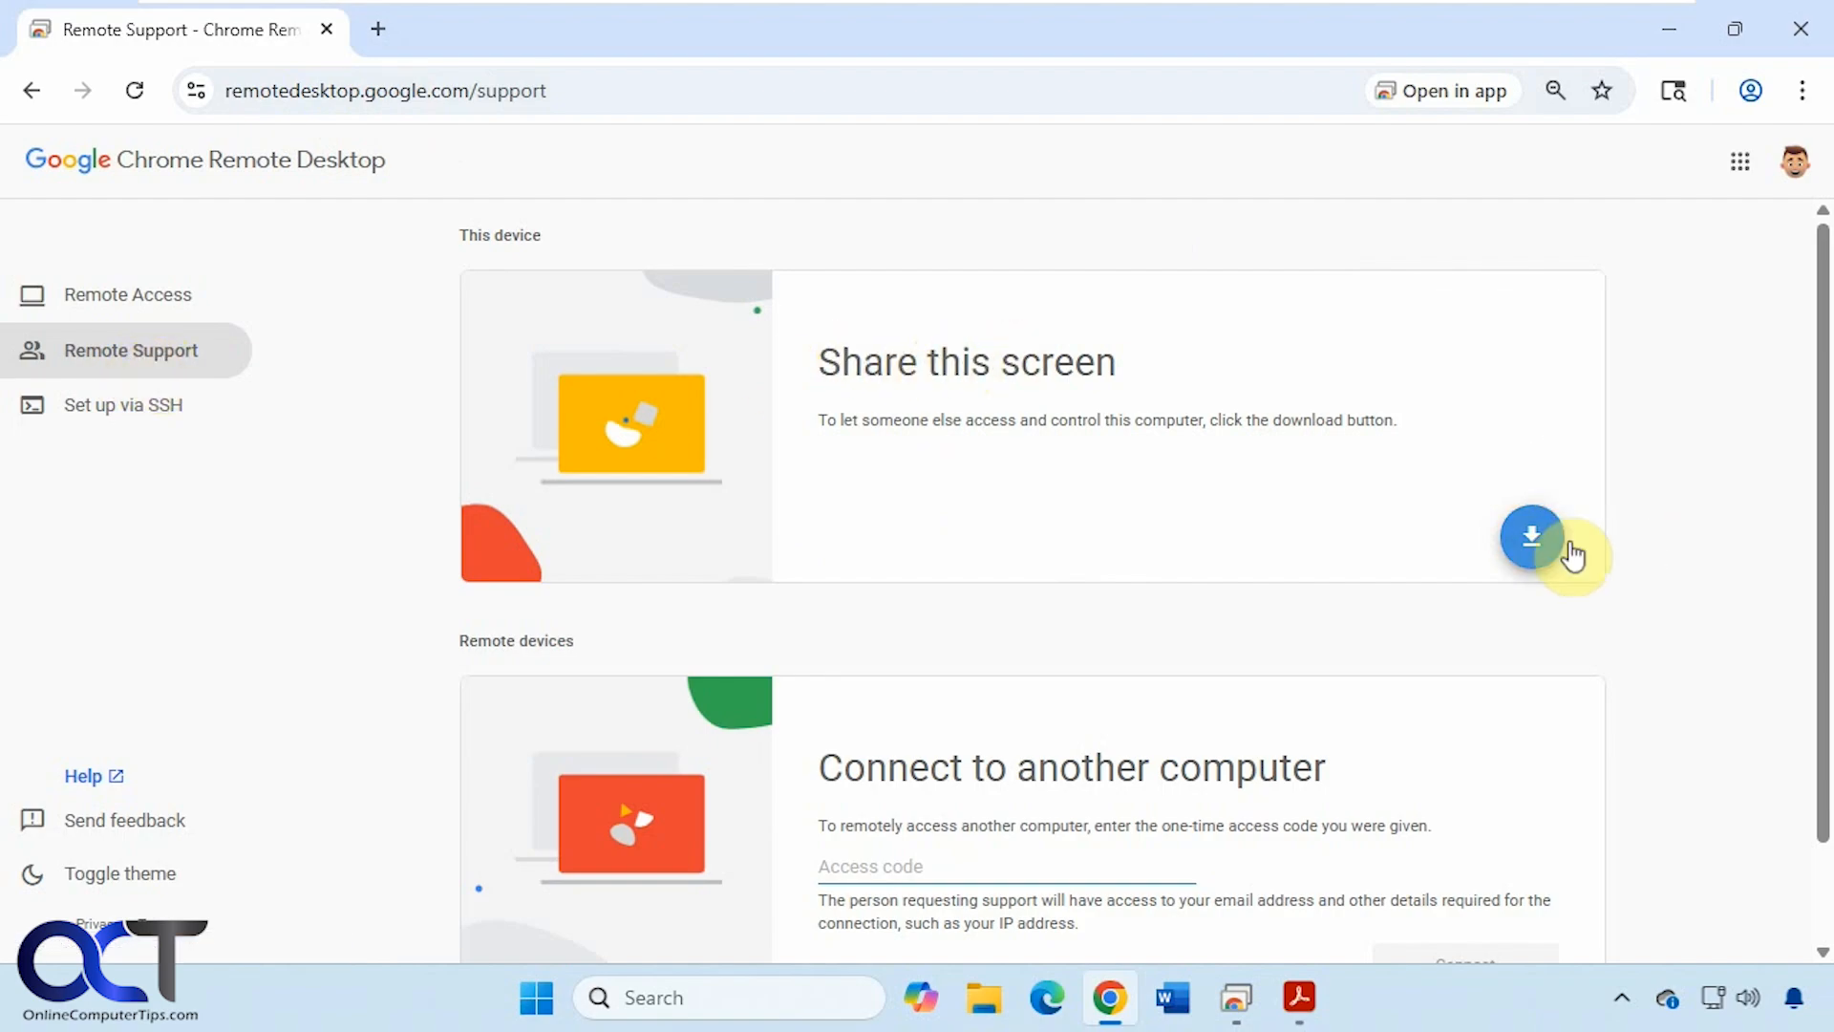
left_click(1532, 537)
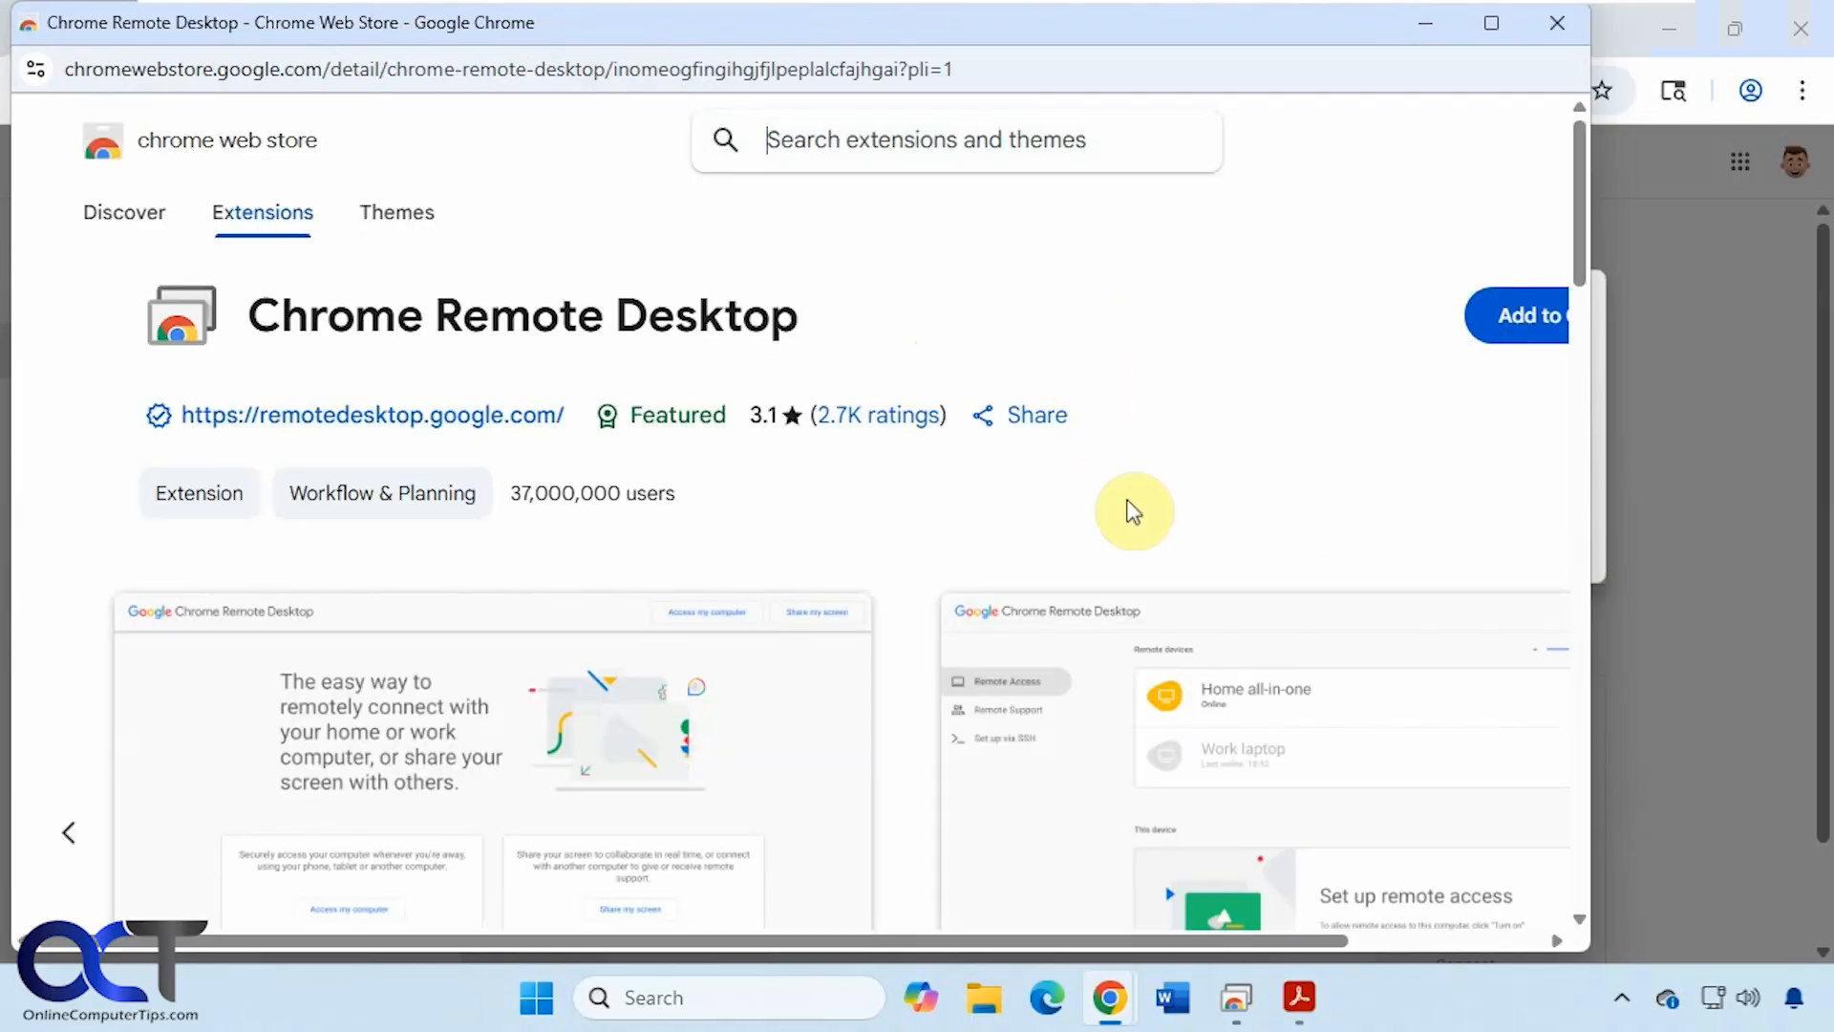
- Add the Chrome Remote Desktop extension to Chrome and save the host installer on the Desktop
left_click_drag(1062, 943, 1246, 942)
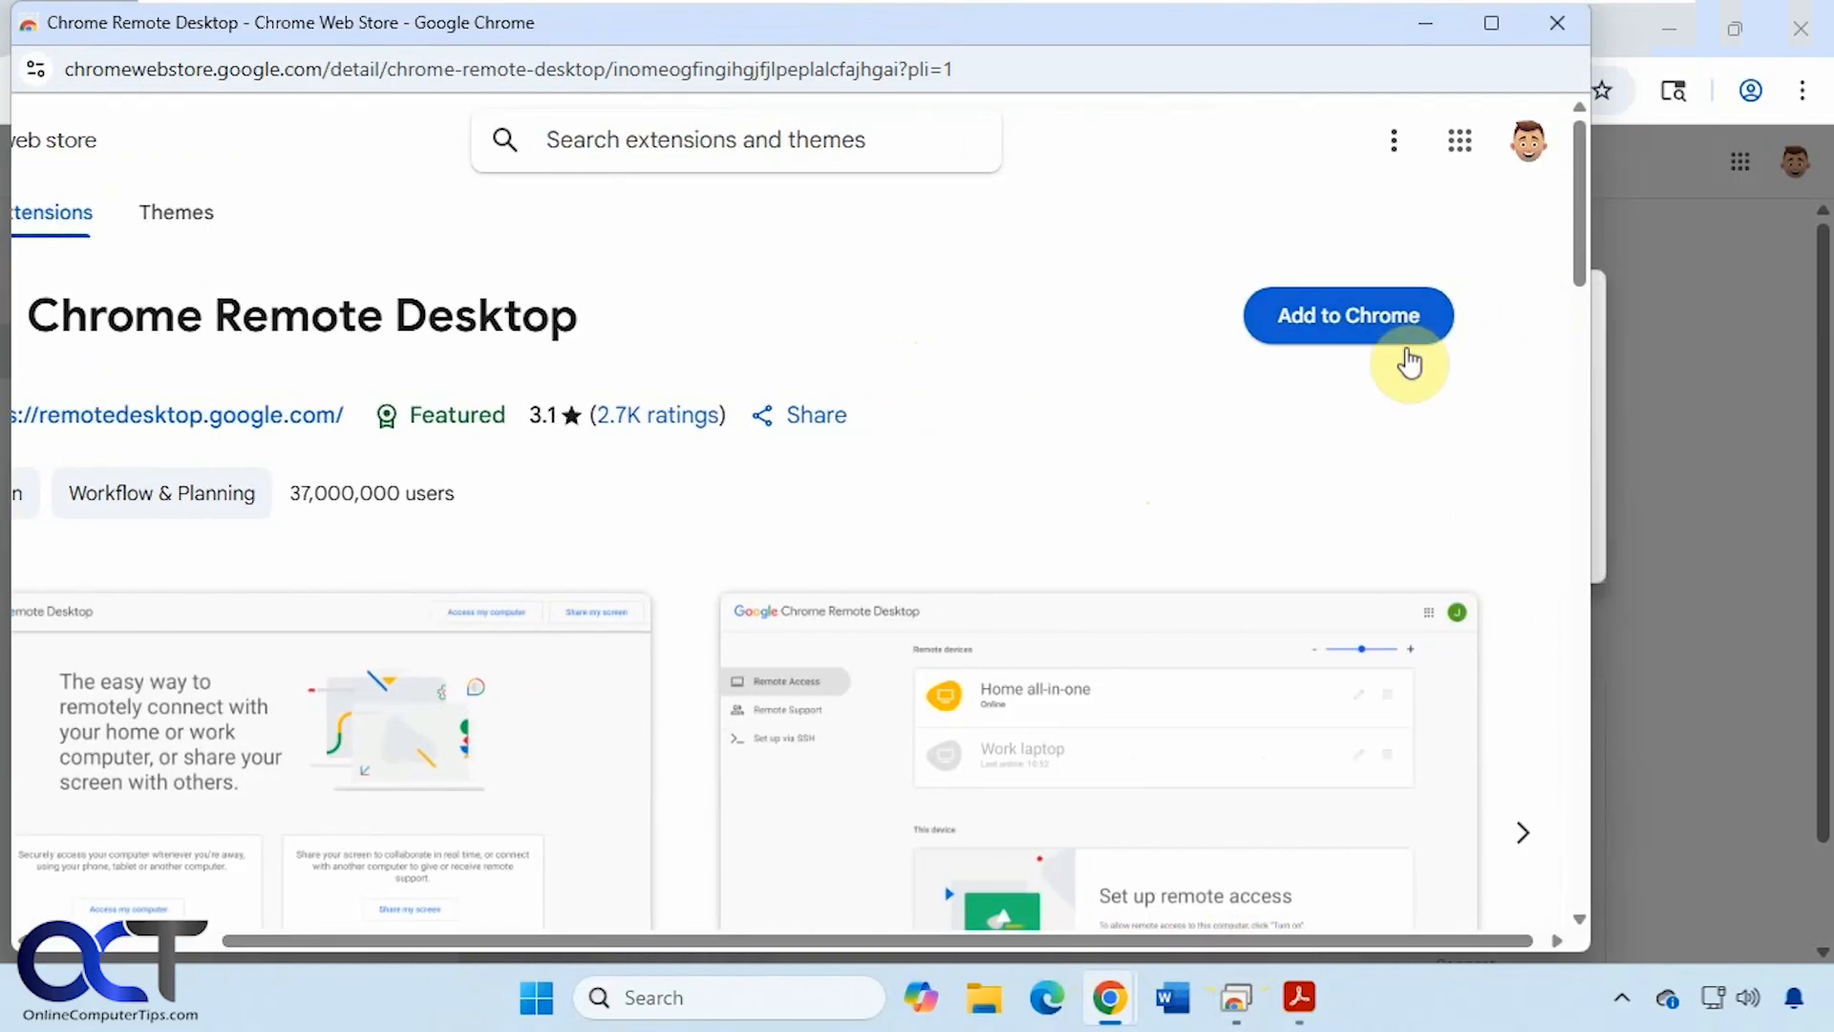
left_click(1327, 318)
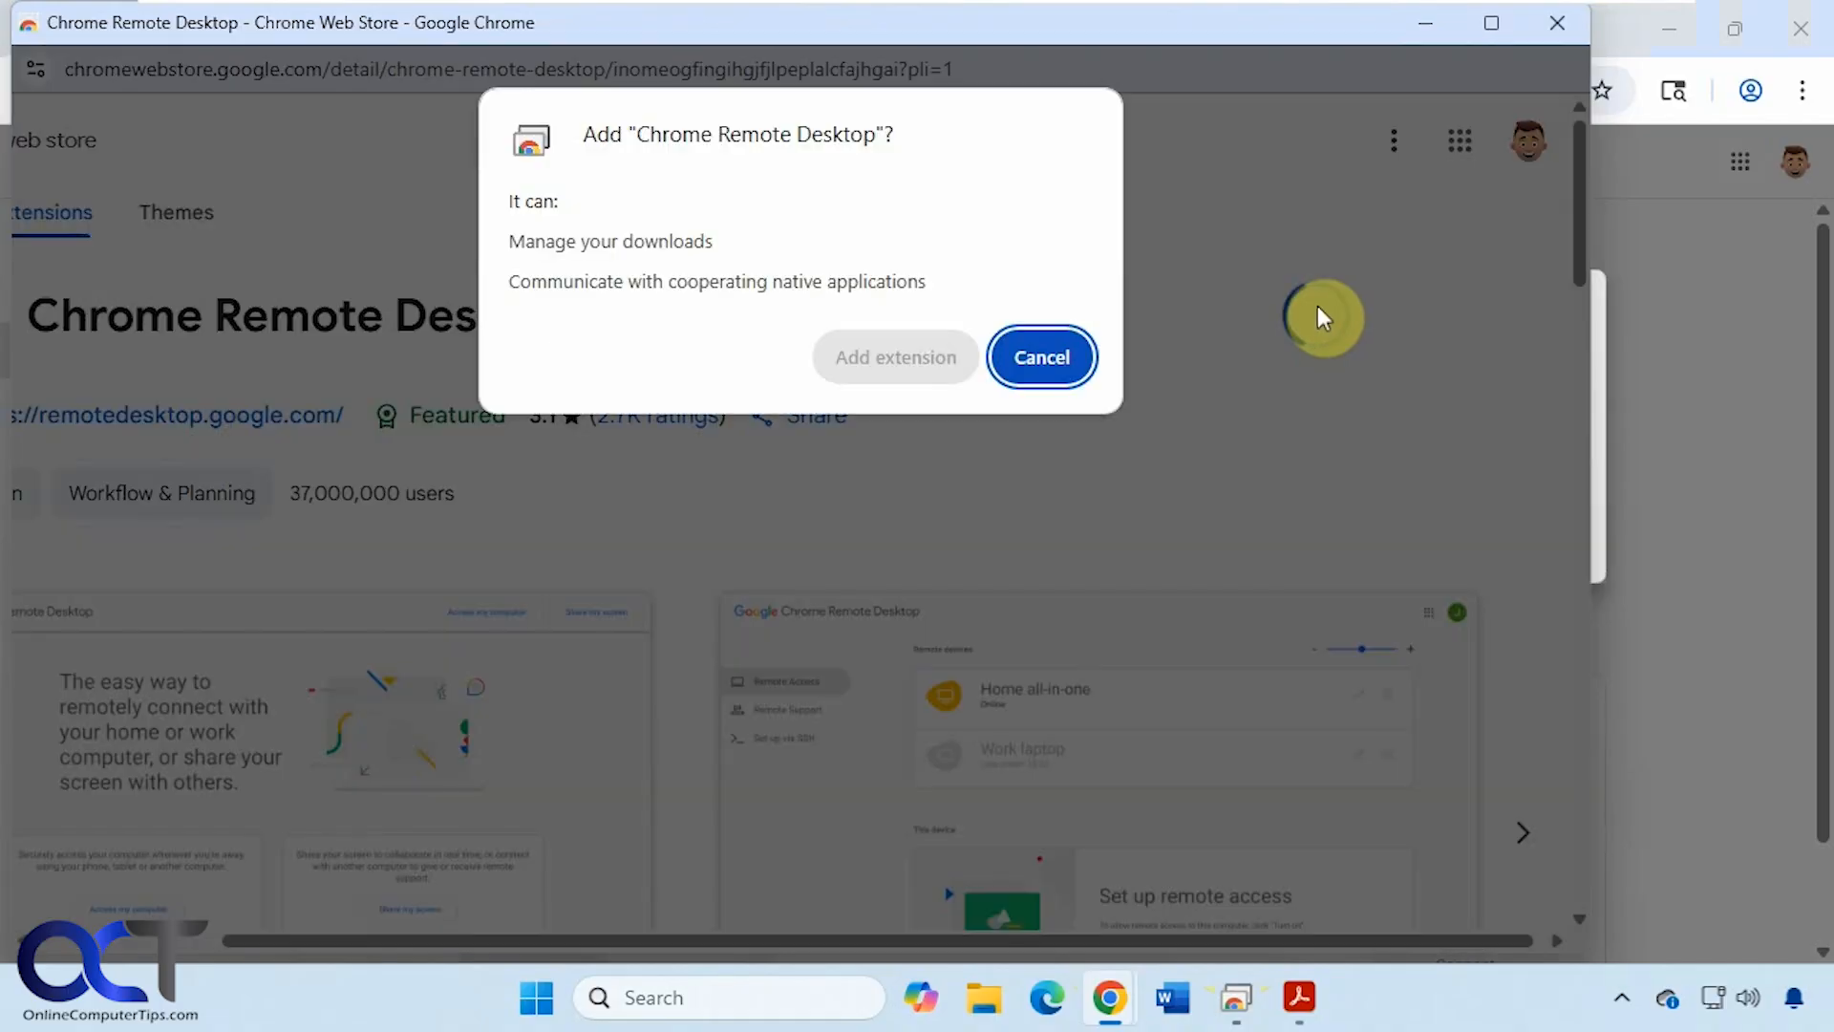
left_click(926, 367)
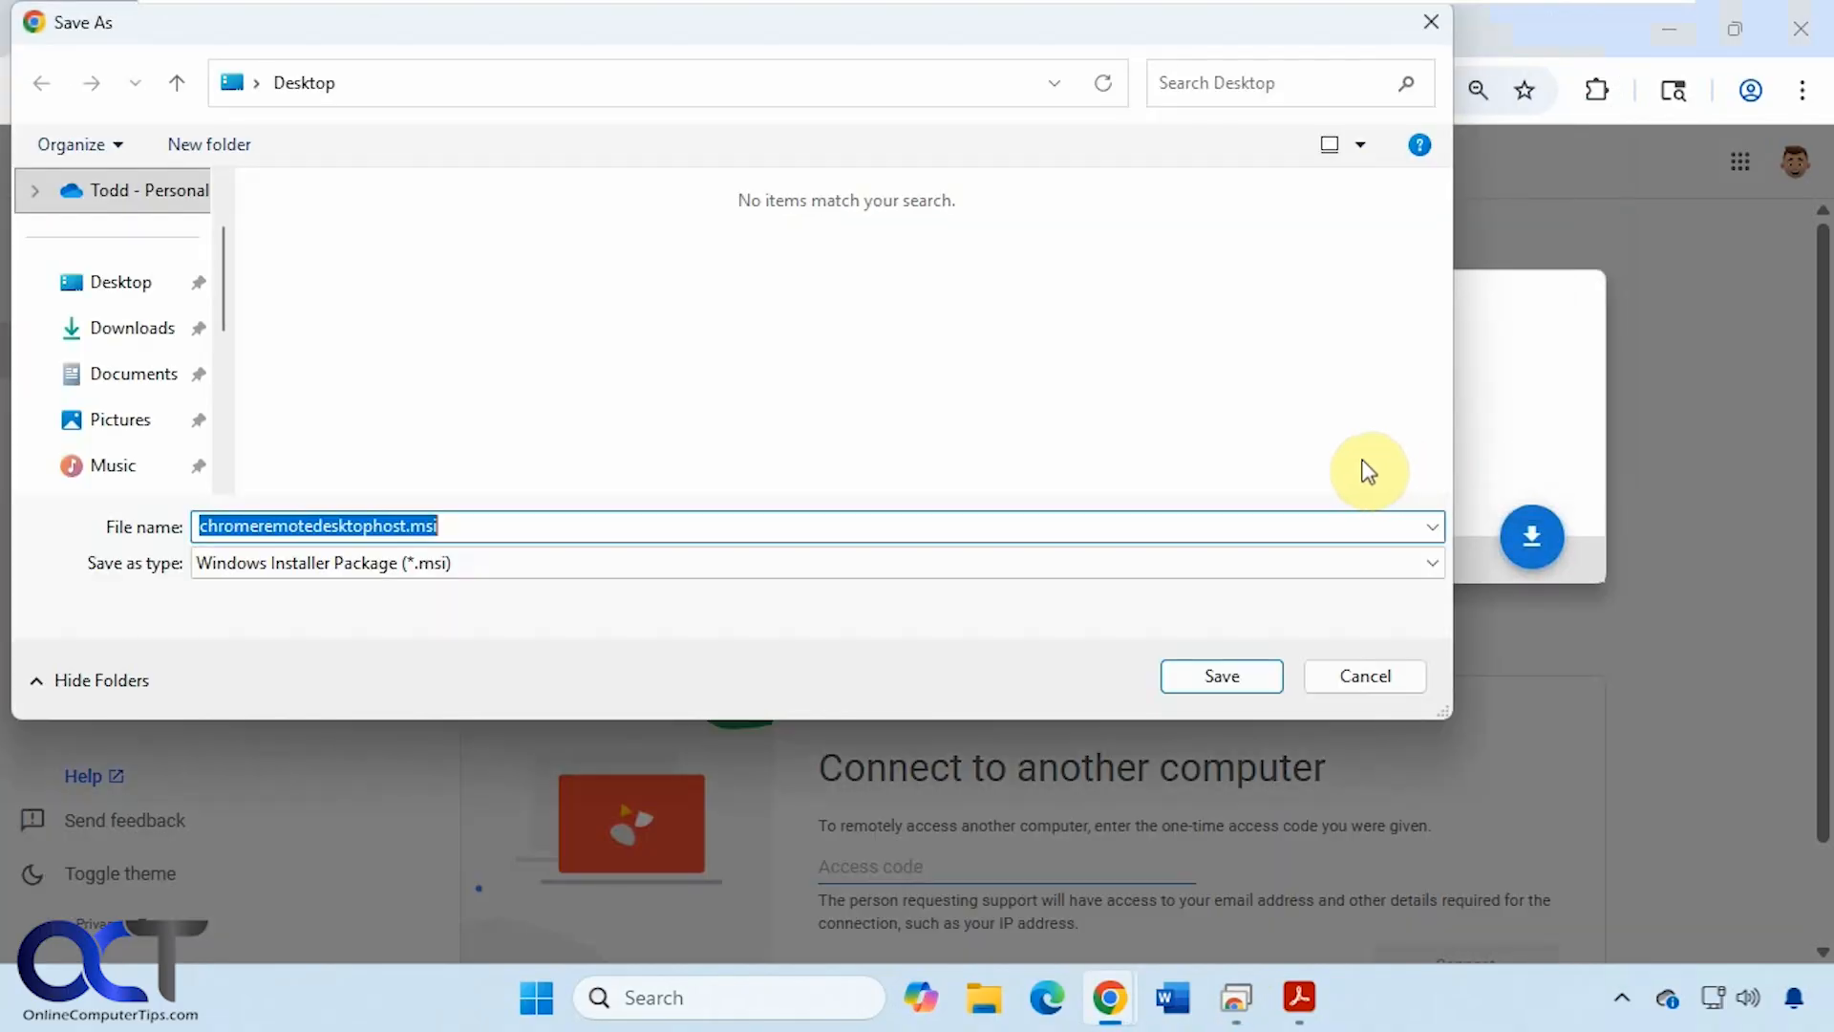
left_click(103, 284)
left_click(1227, 675)
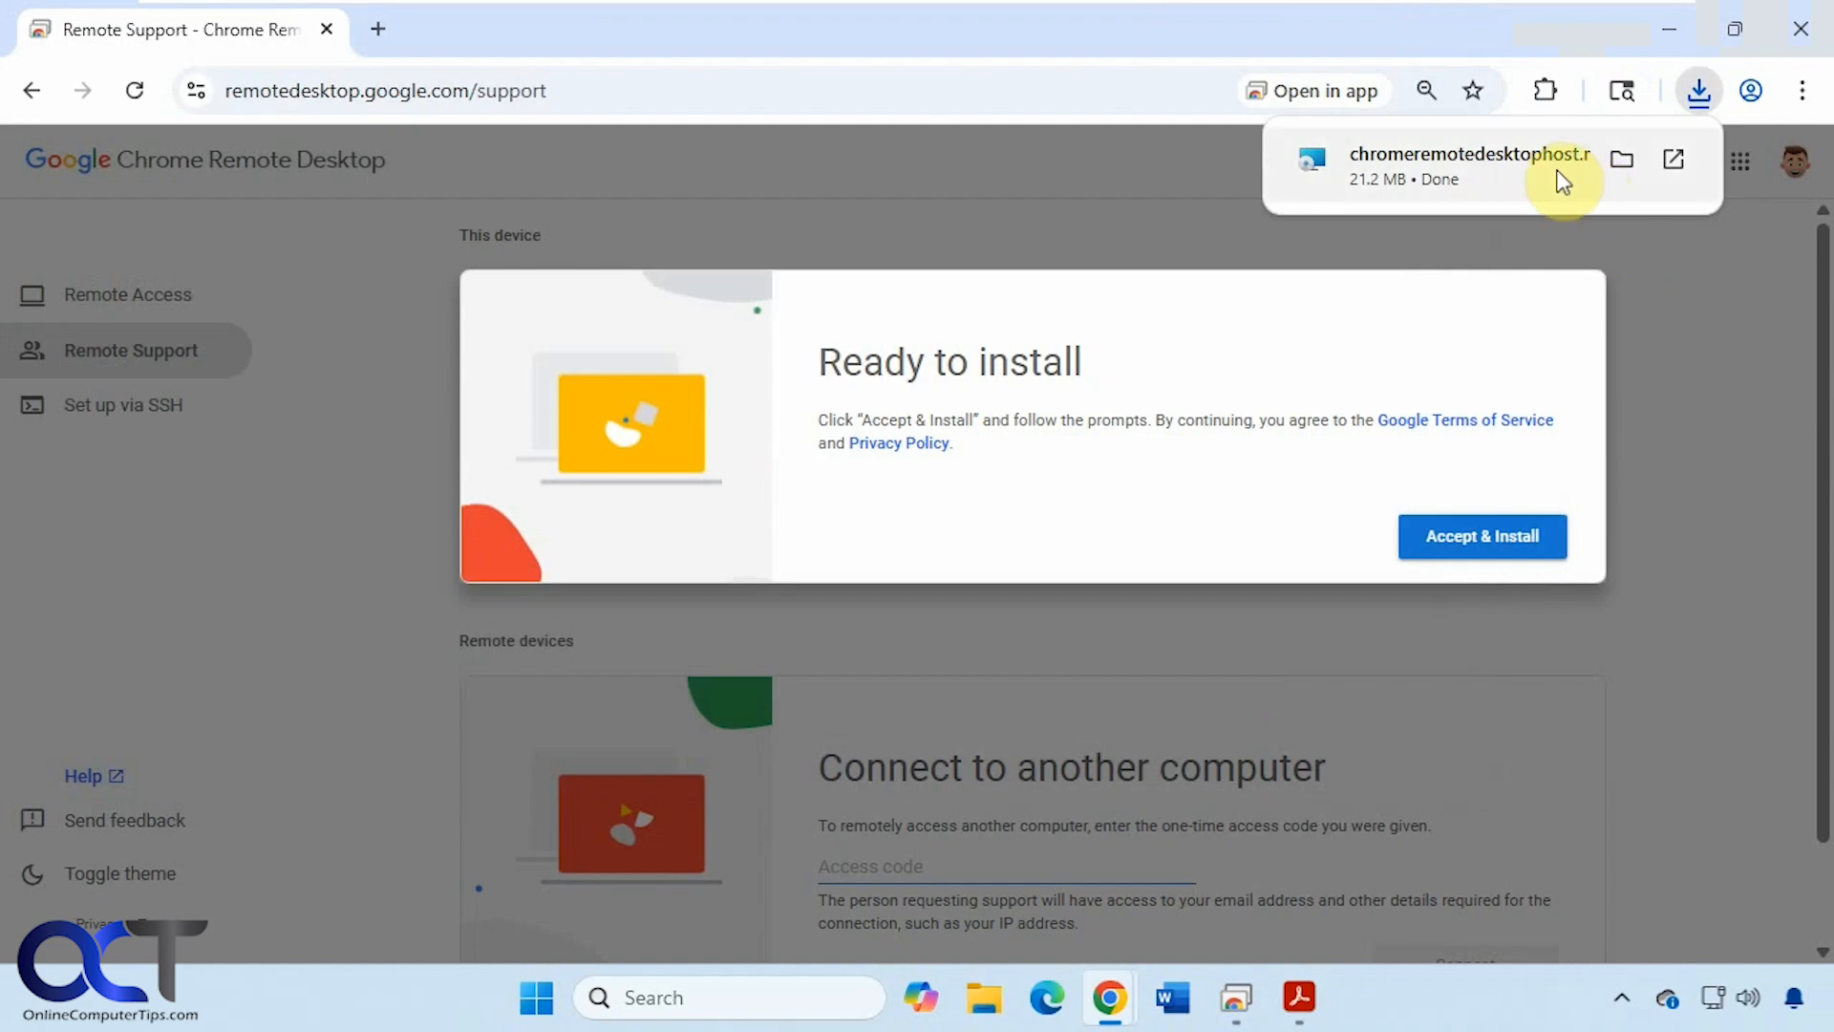
- Accept the terms and install chromeremotedesktophost.msi from the Desktop, approving the UAC prompts
left_click(1525, 168)
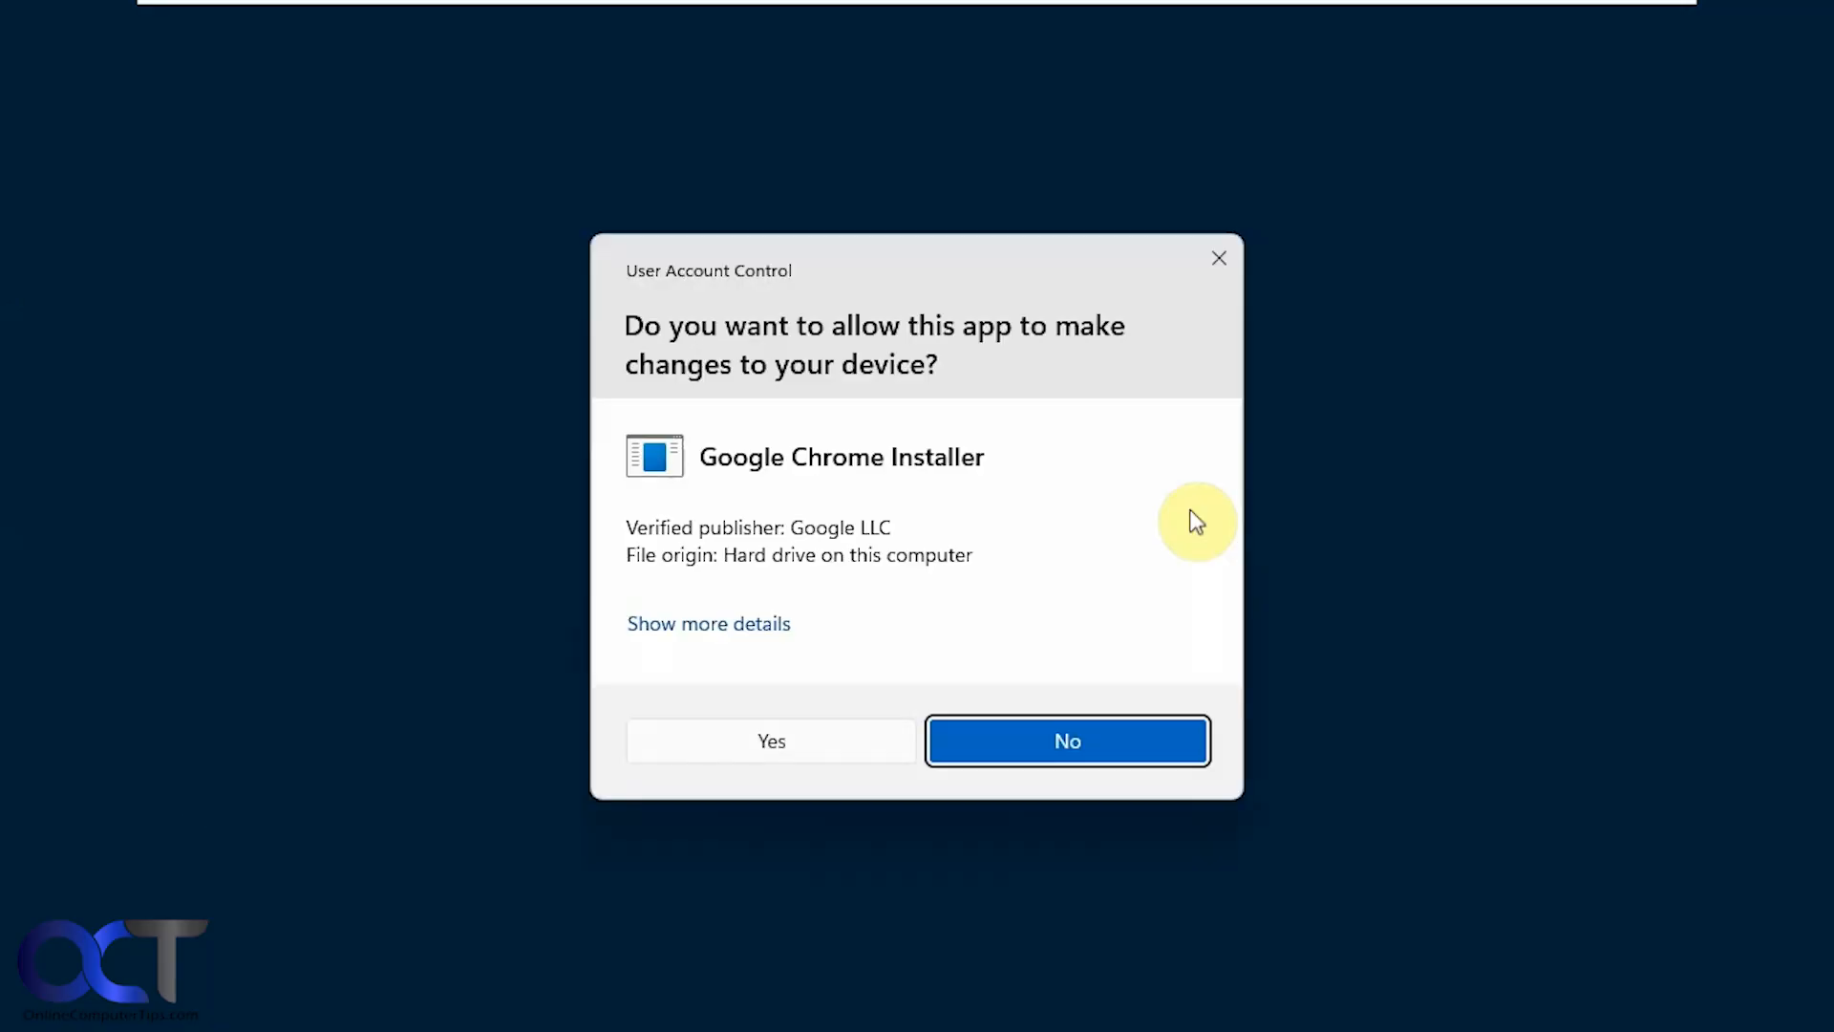
left_click(824, 735)
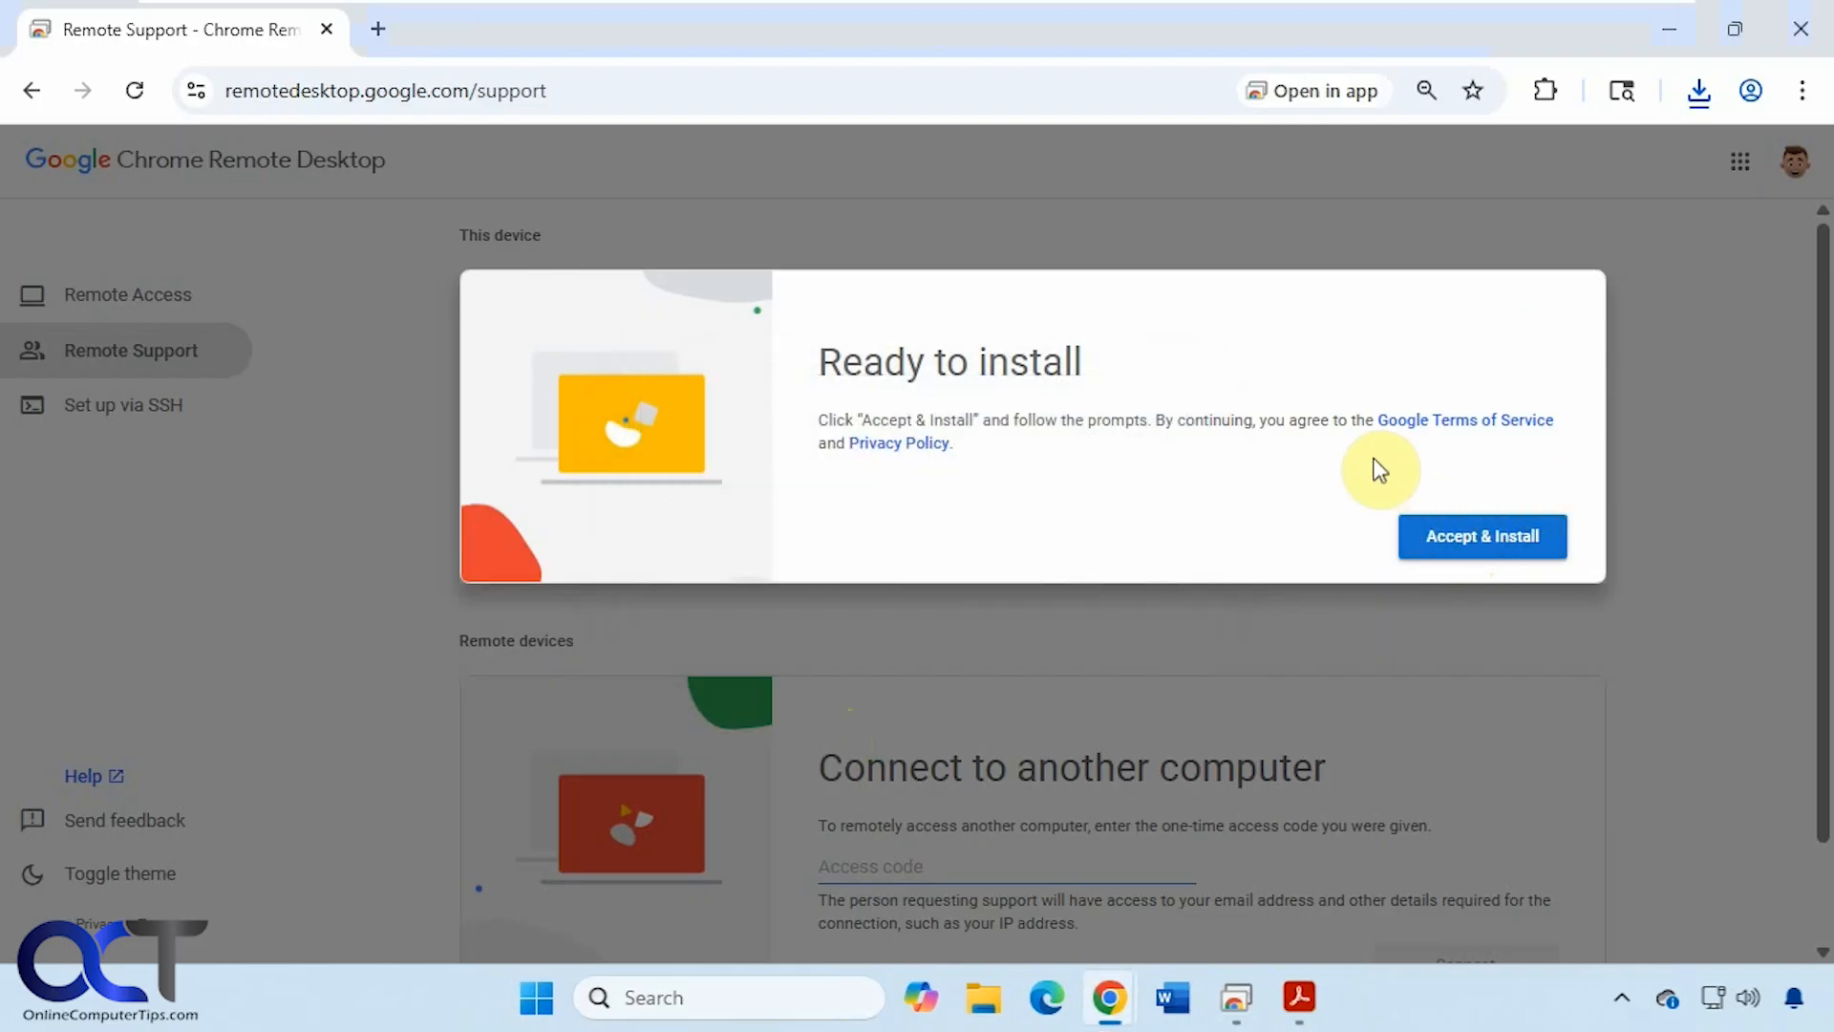
left_click(1479, 533)
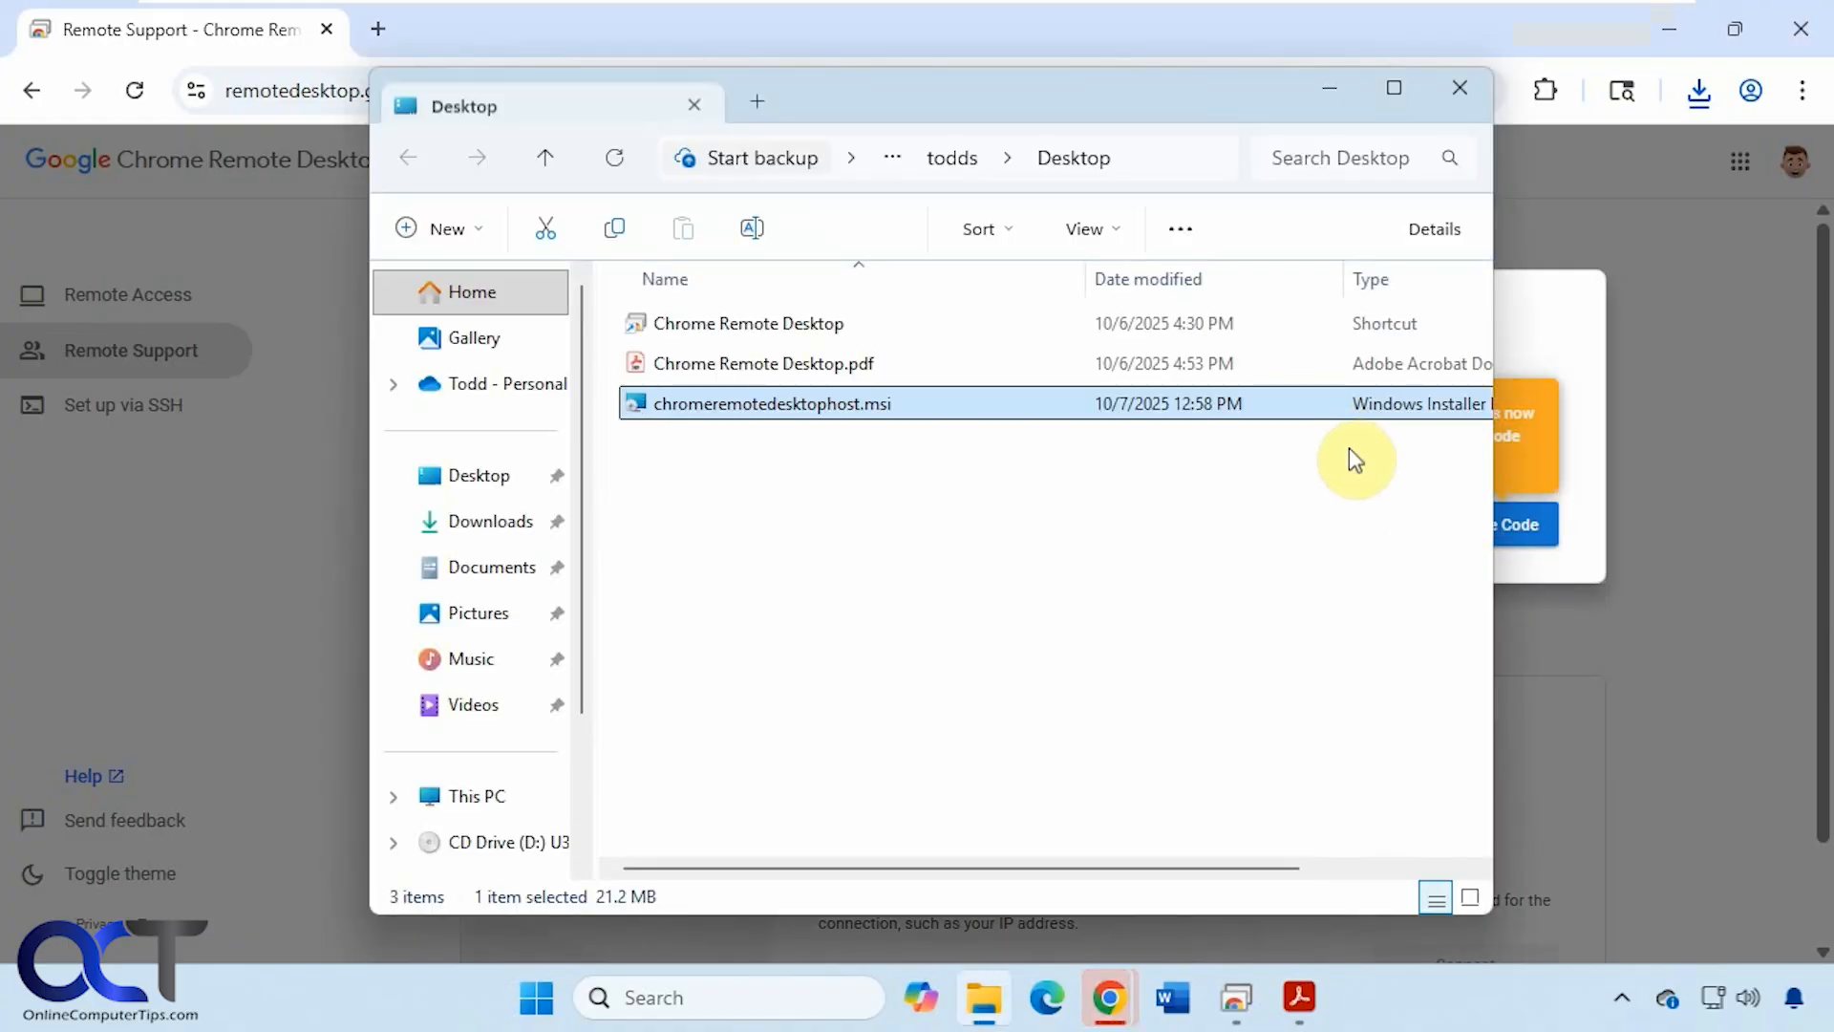
double_click(841, 410)
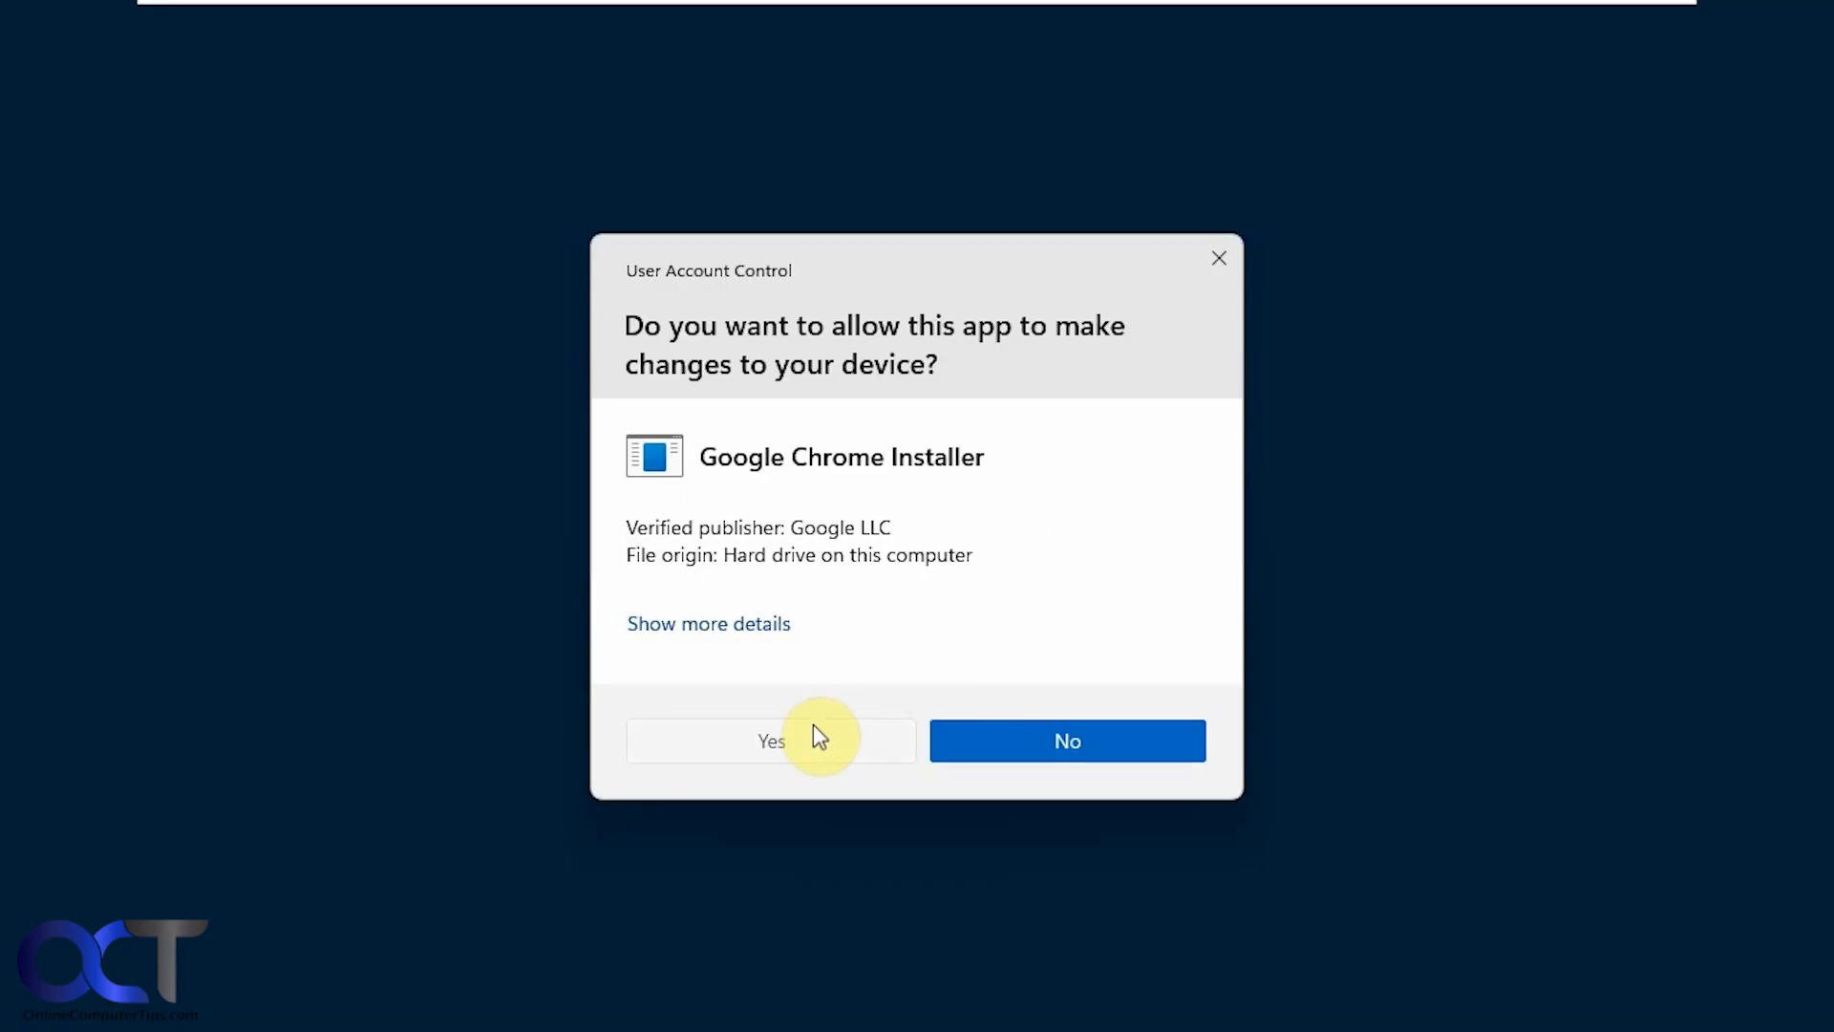
left_click(810, 730)
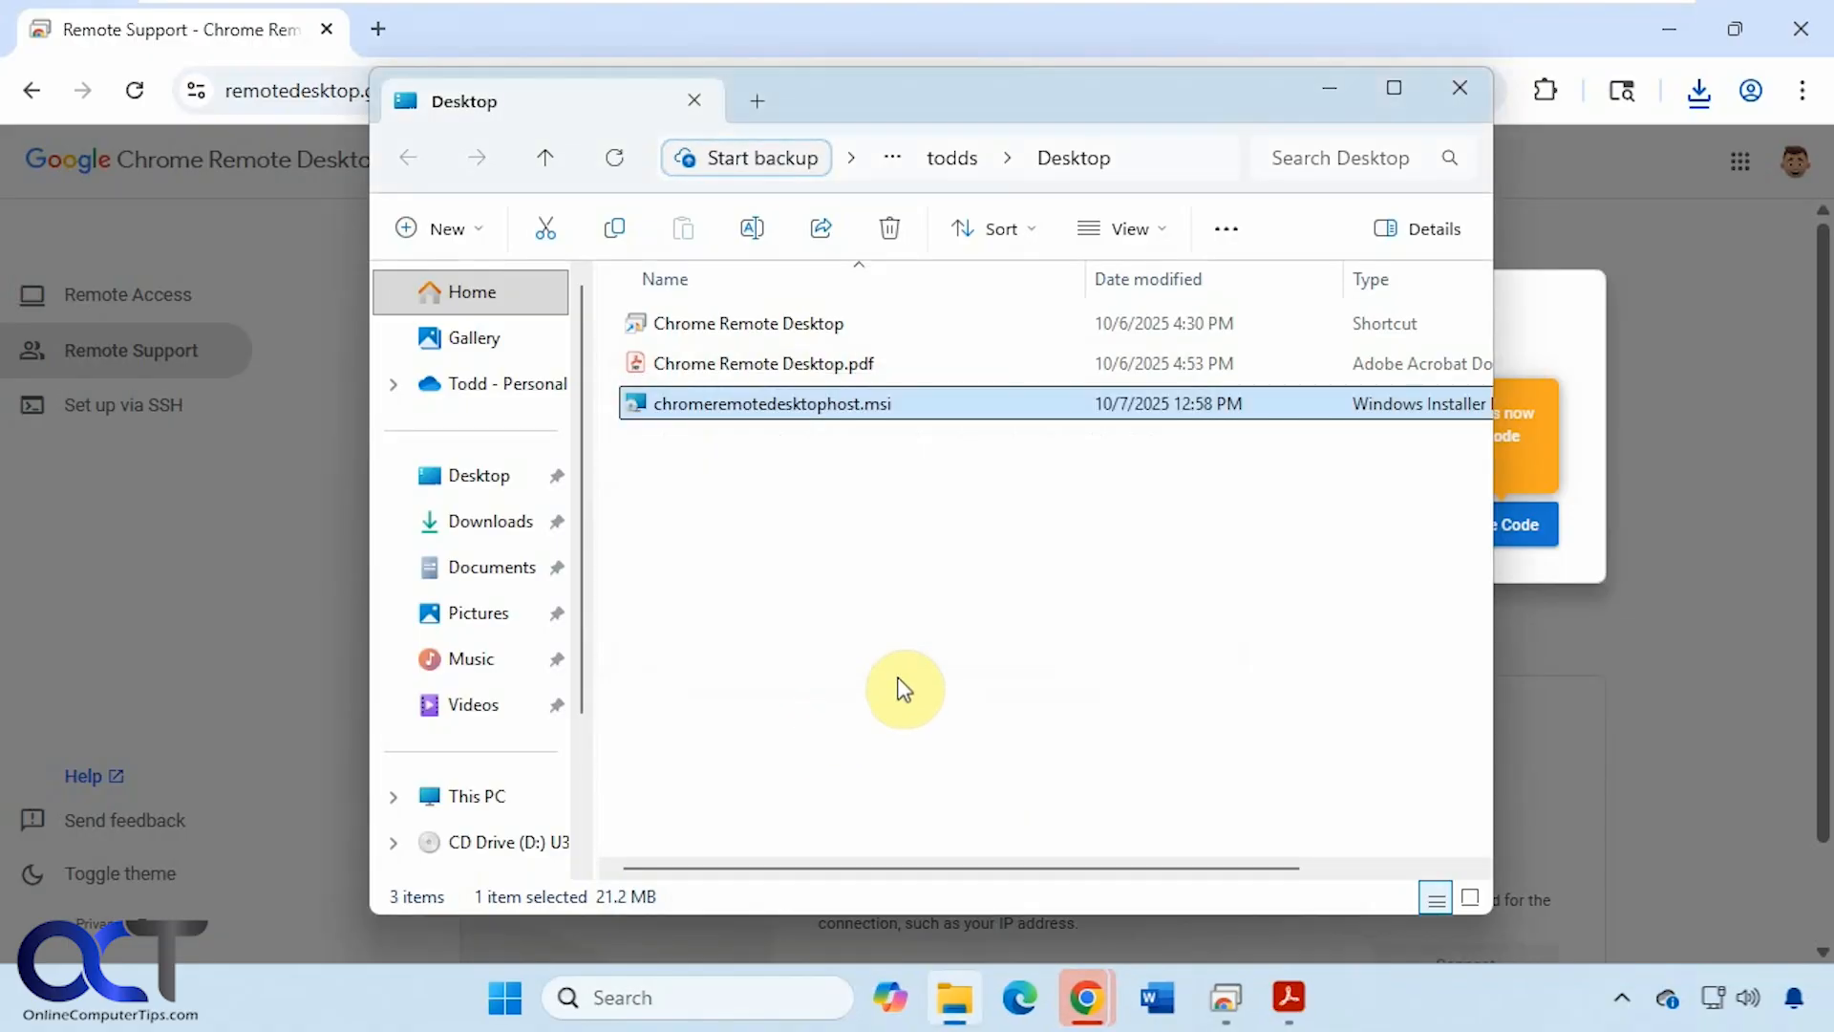
left_click(1331, 91)
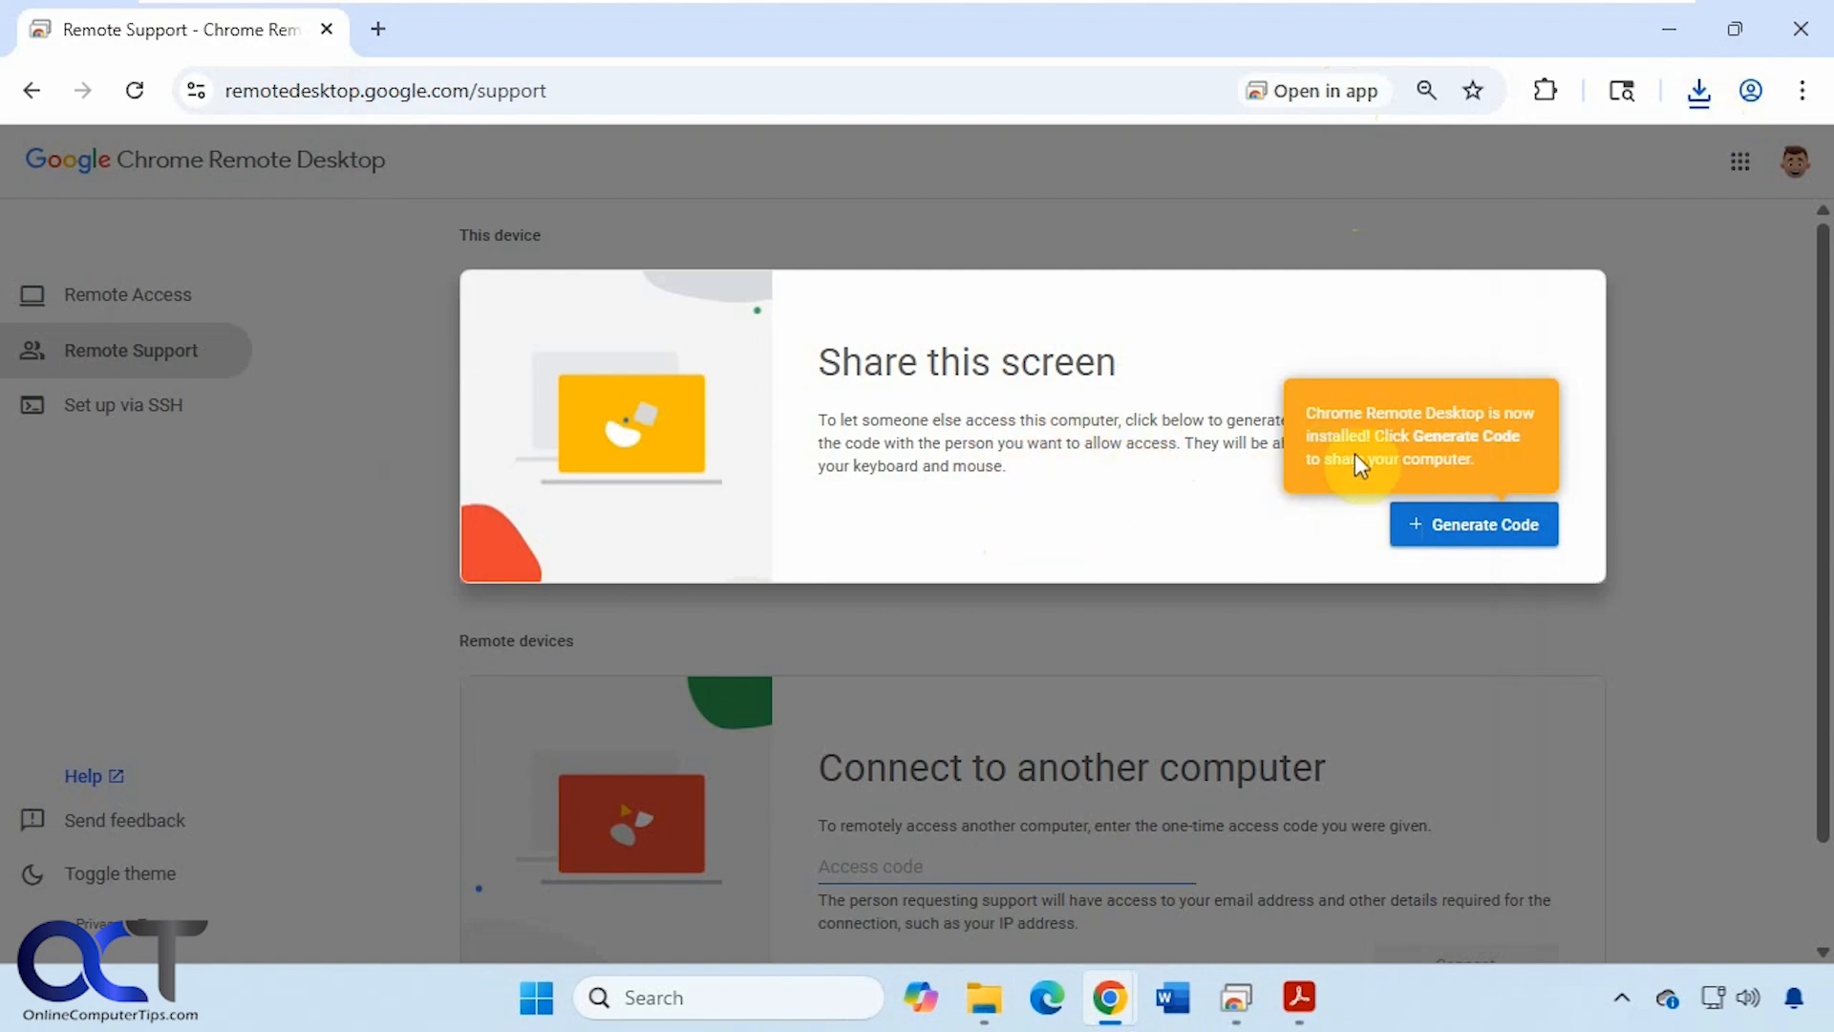
- Generate a one-time access code for sharing this screen and copy it to the clipboard
left_click(1477, 535)
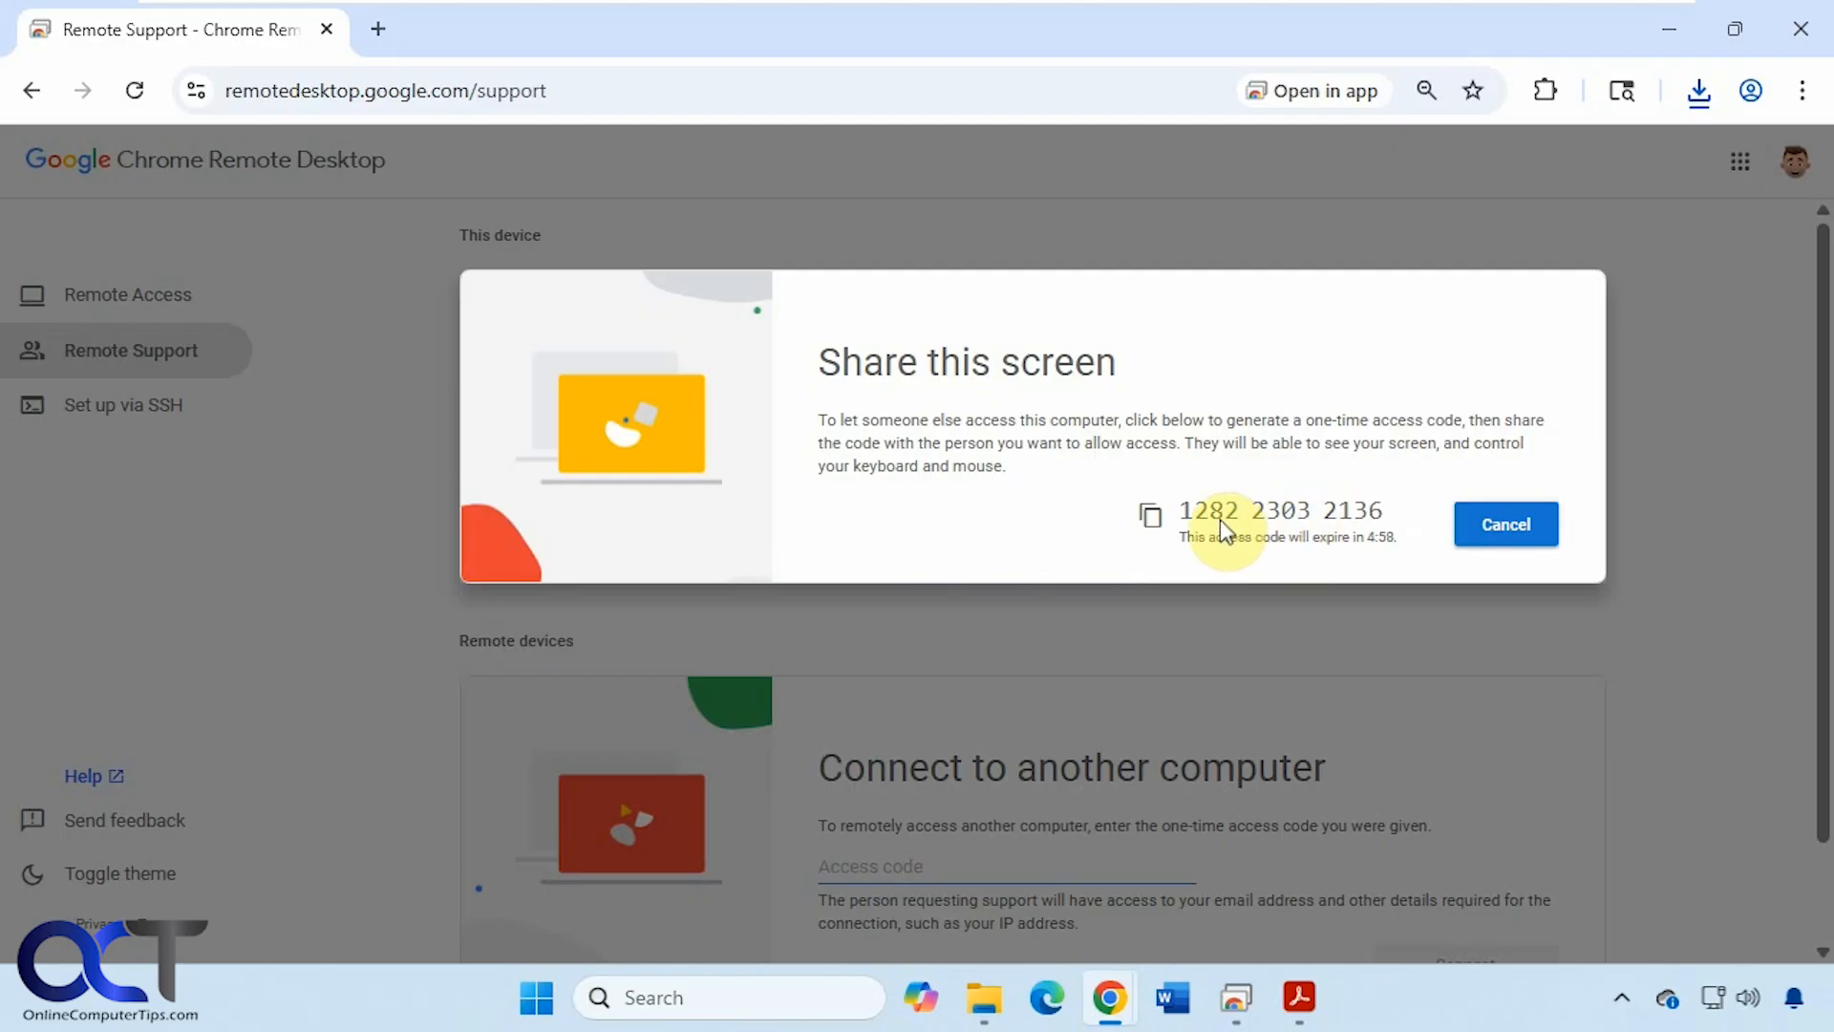
left_click(1150, 516)
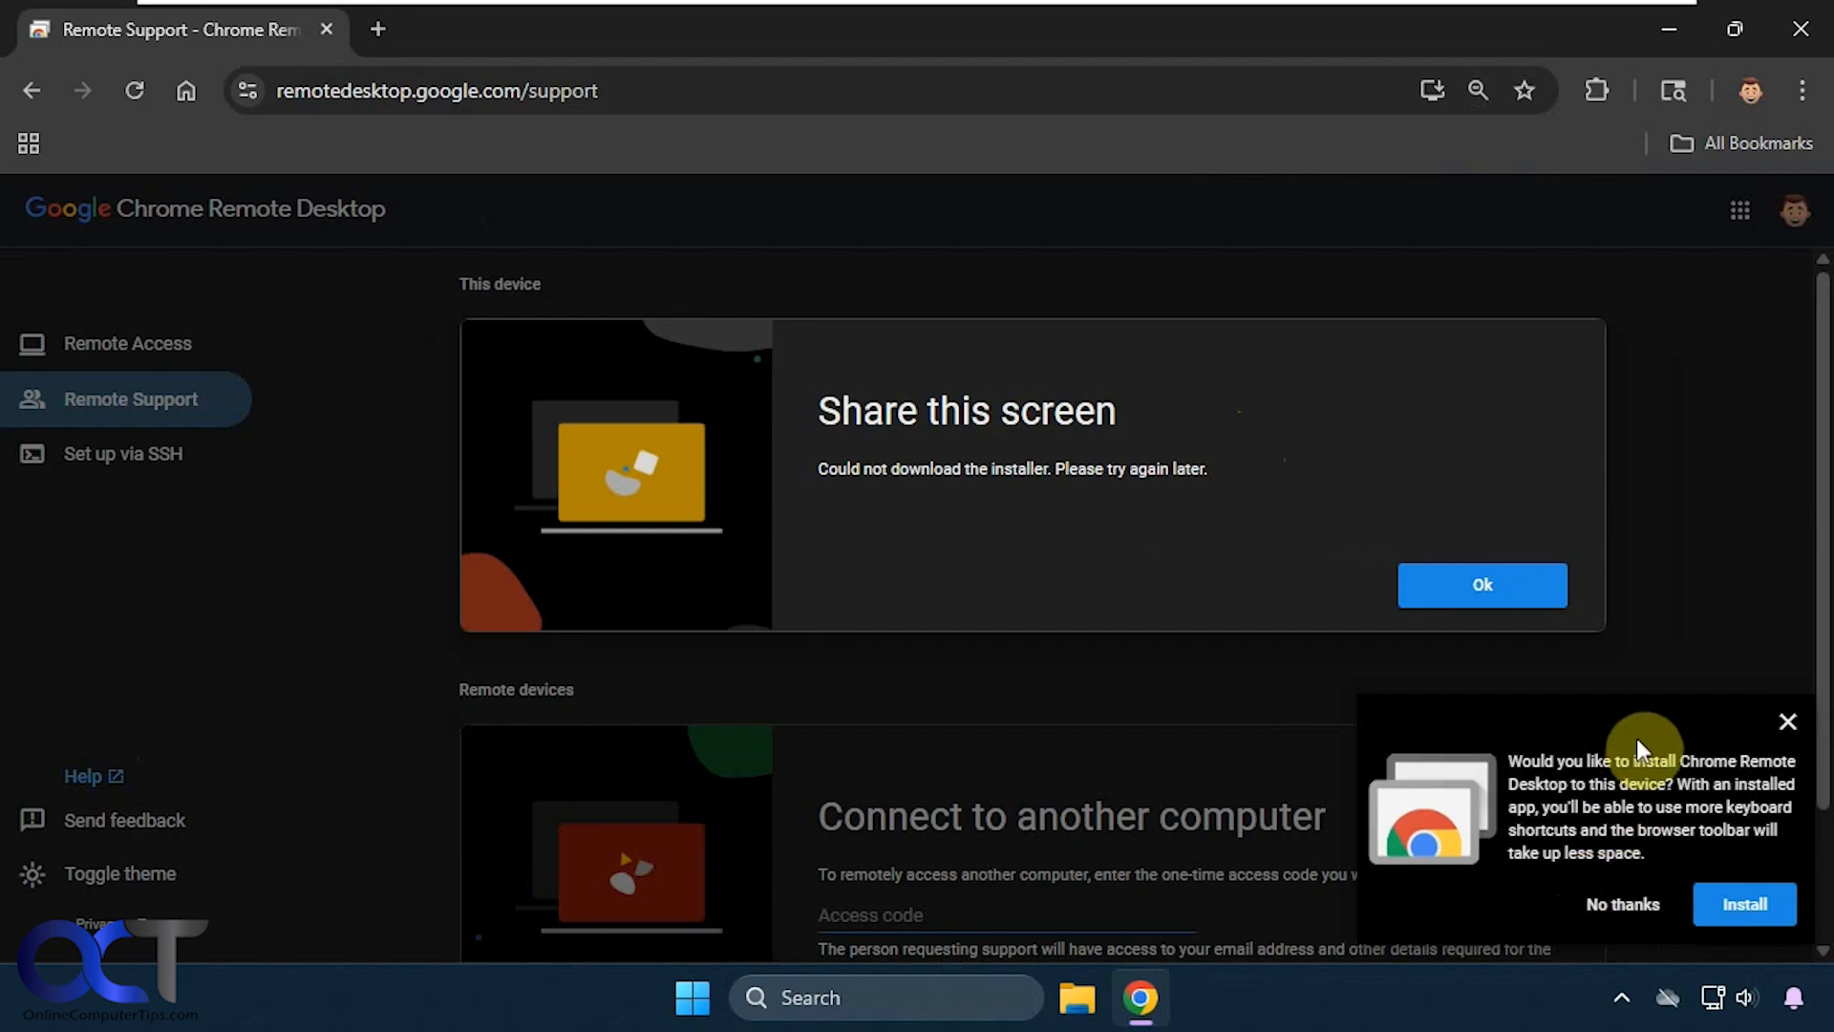
- Install Chrome Remote Desktop as an app on the second PC and bring its window forward
left_click(1744, 903)
left_click(1032, 324)
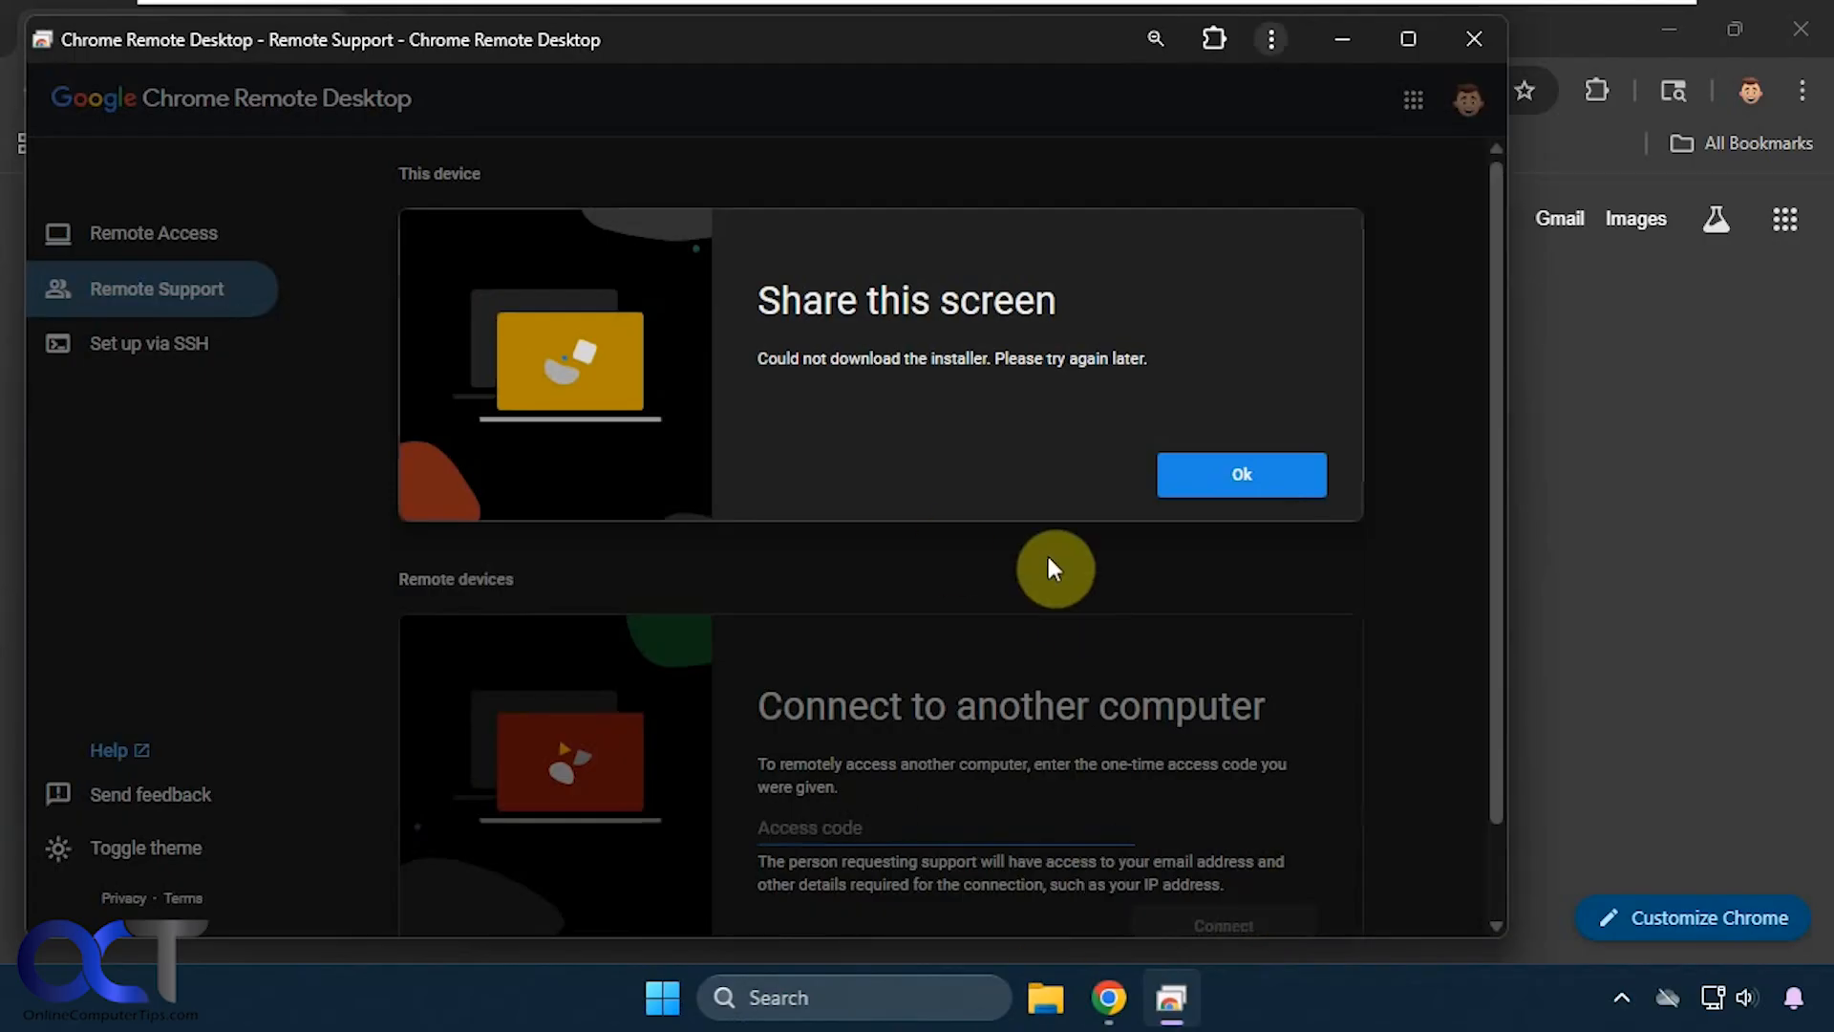
right_click(1178, 1007)
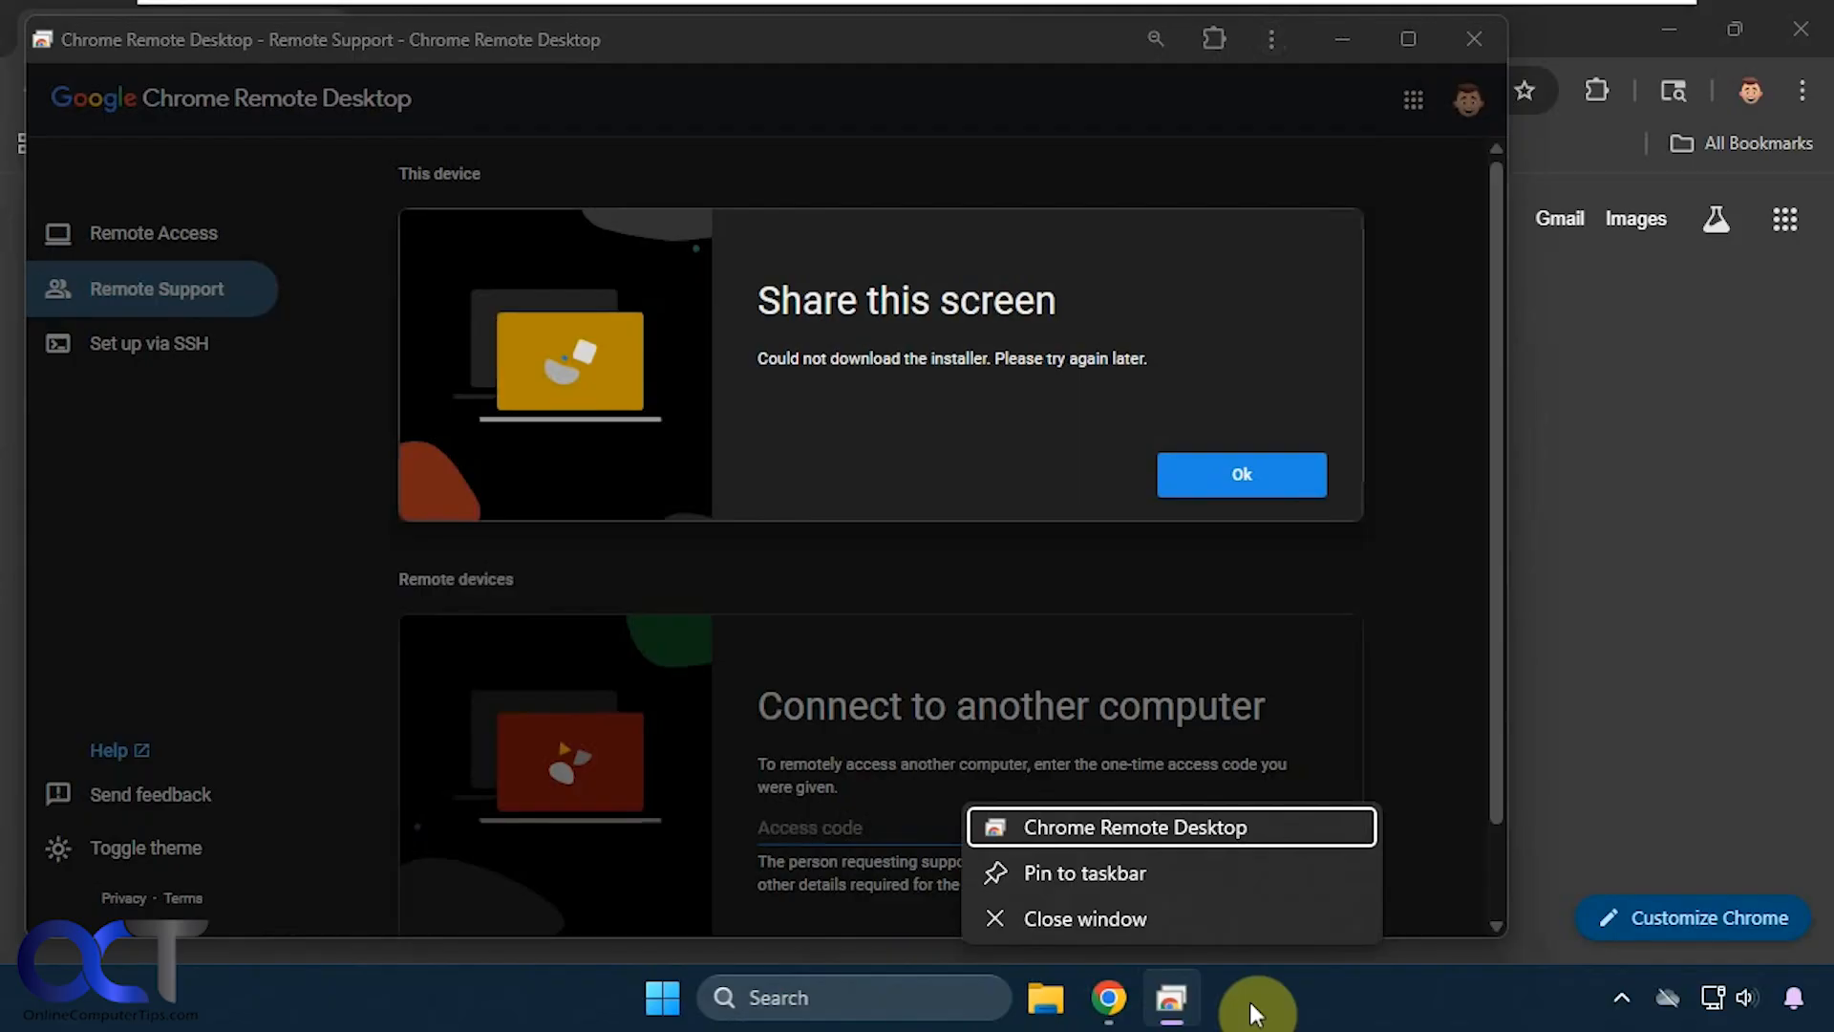
left_click(1237, 789)
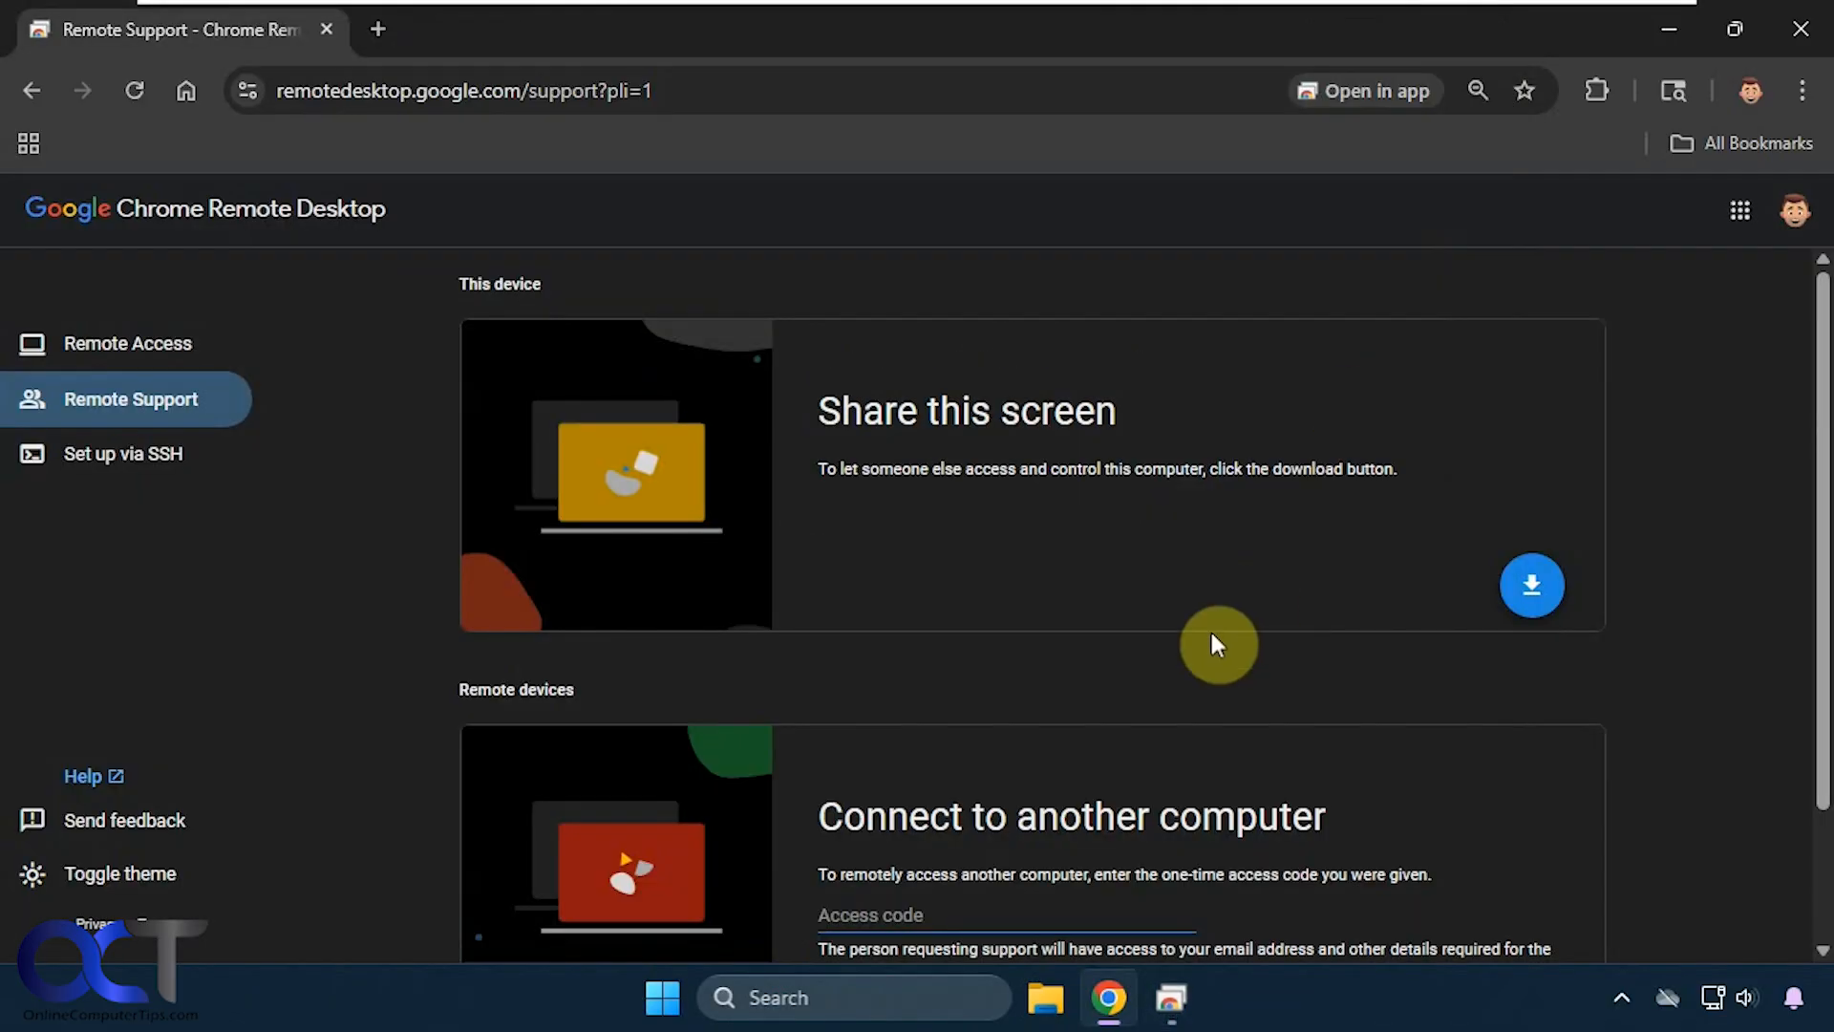
- Paste the one-time access code and connect to the sharing computer
left_click(893, 903)
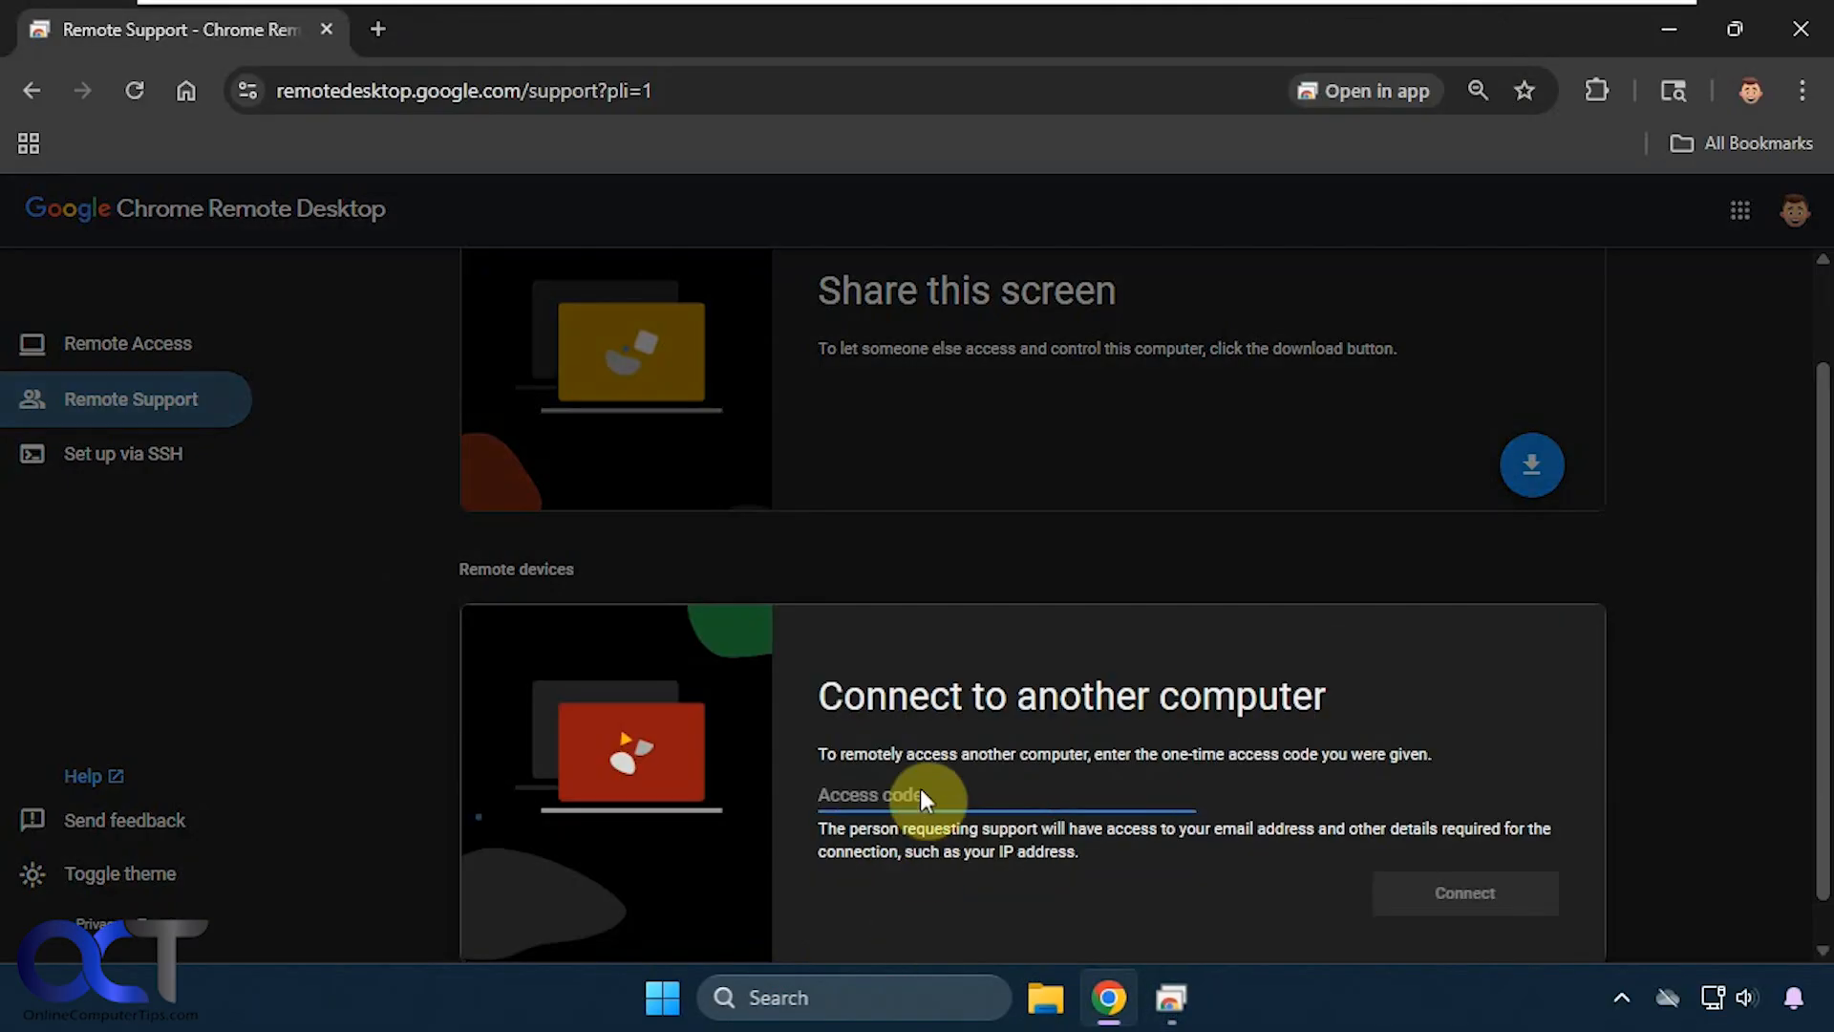
key("ctrl+v")
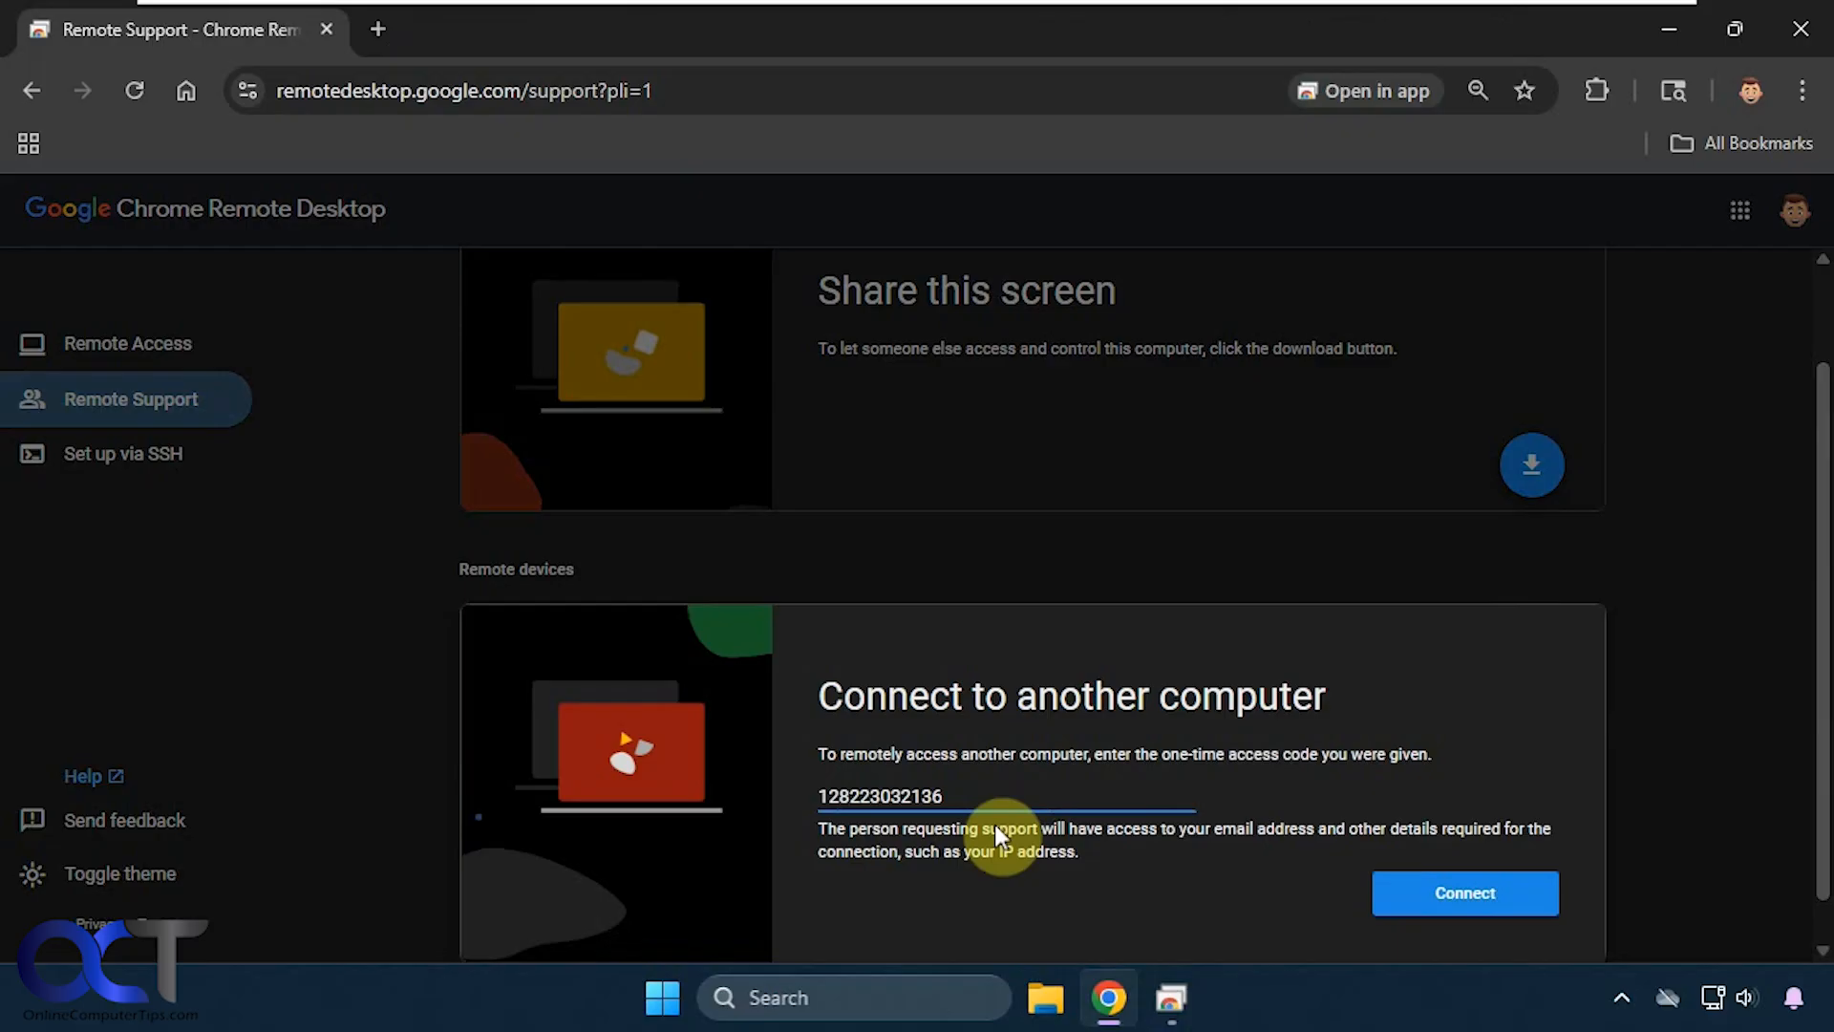
left_click(1412, 889)
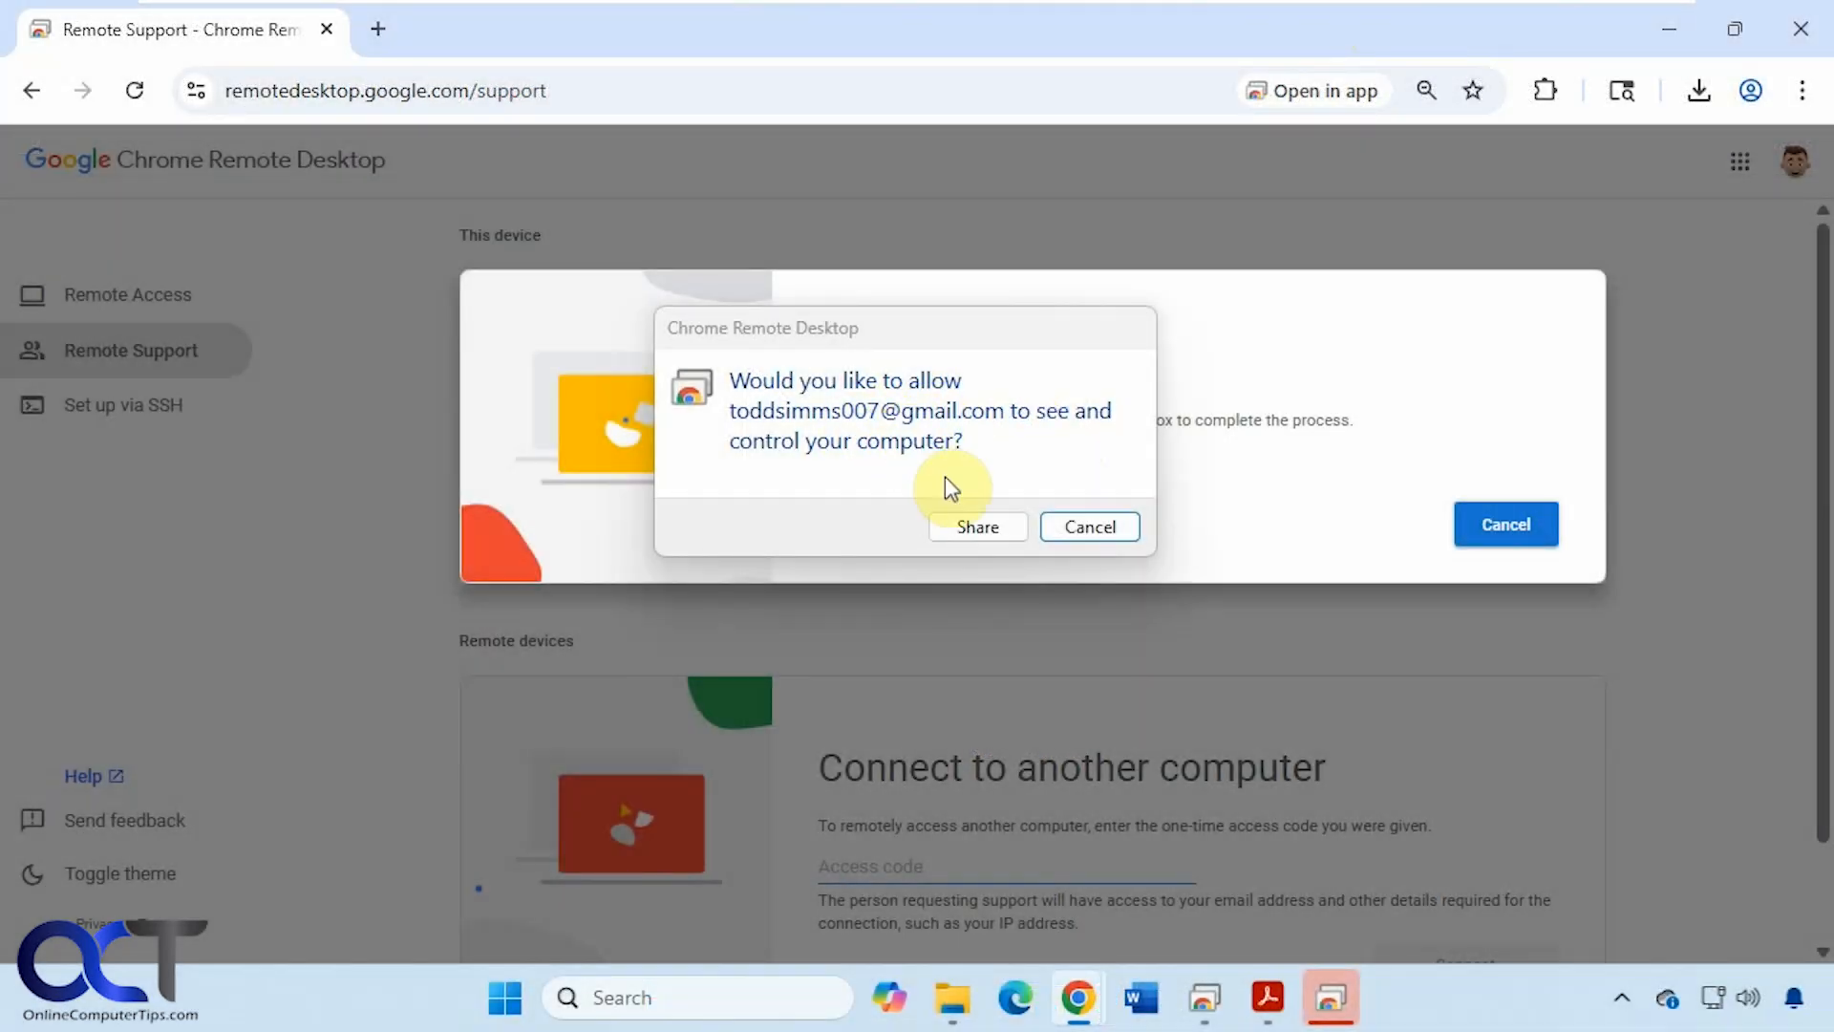
- Approve remote control and clipboard access, then minimize the host's open windows to reveal its desktop
left_click(971, 524)
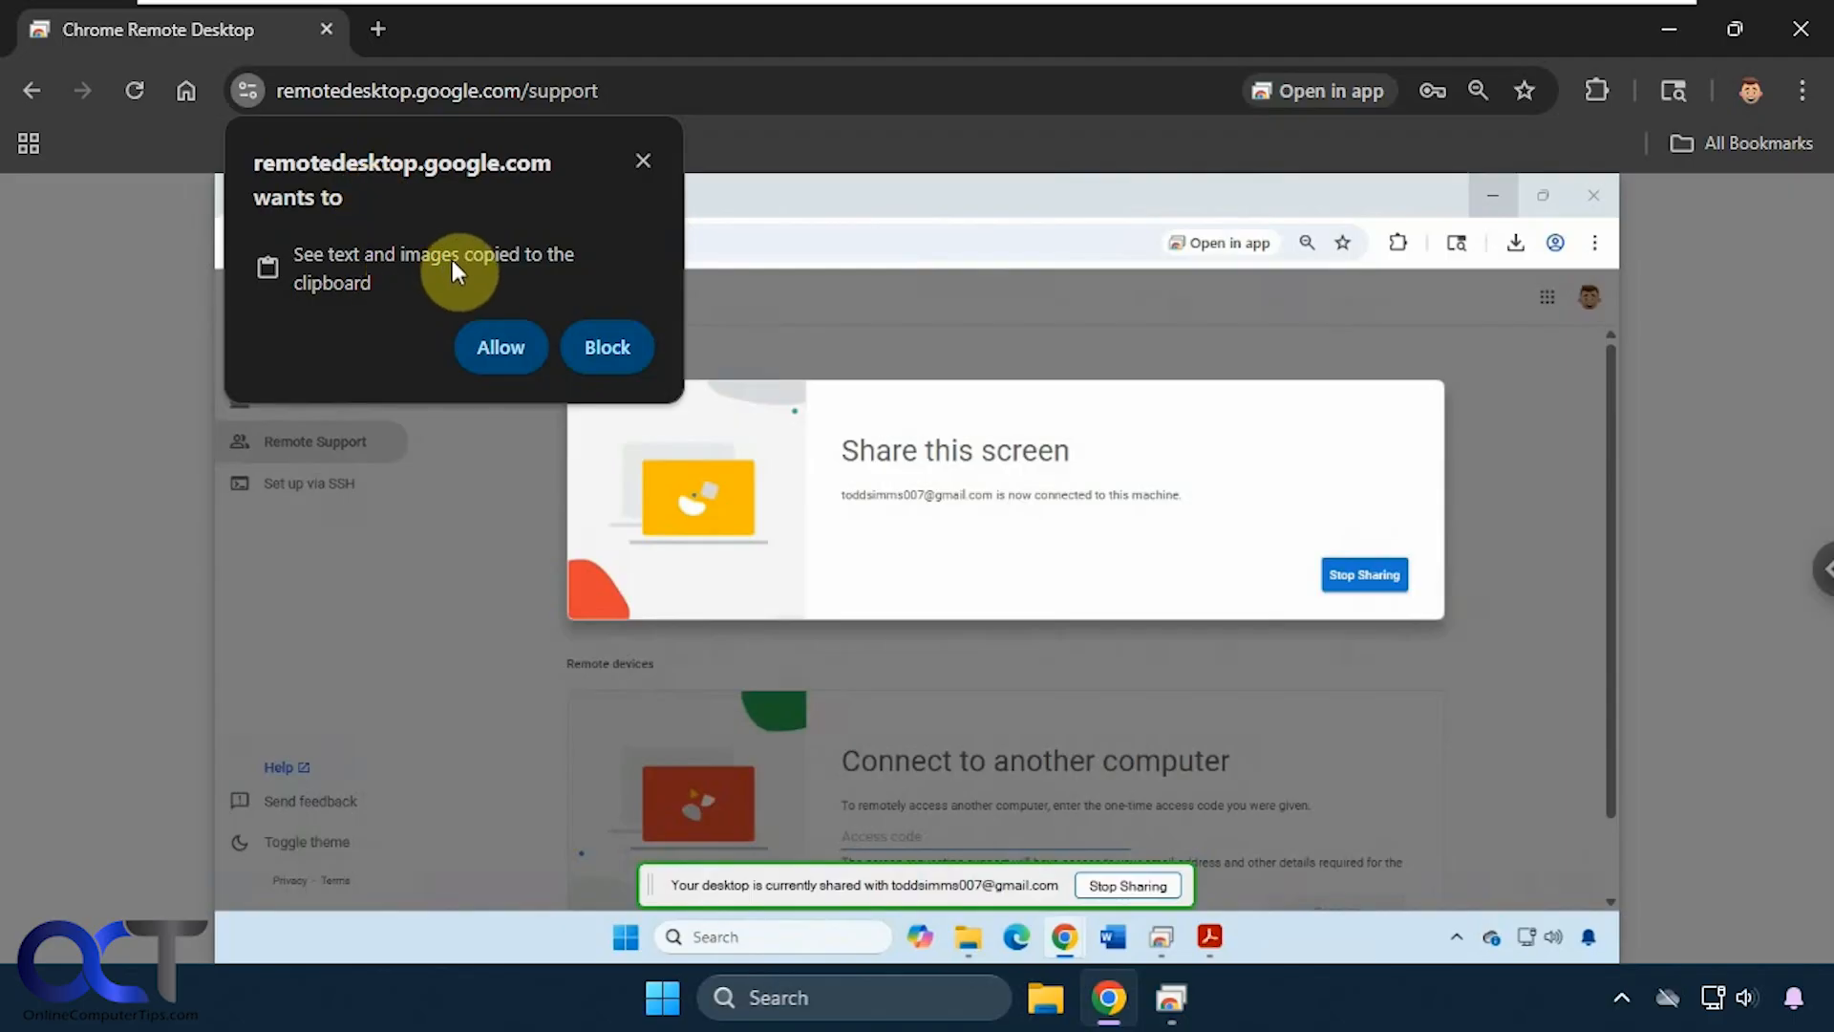
left_click(490, 346)
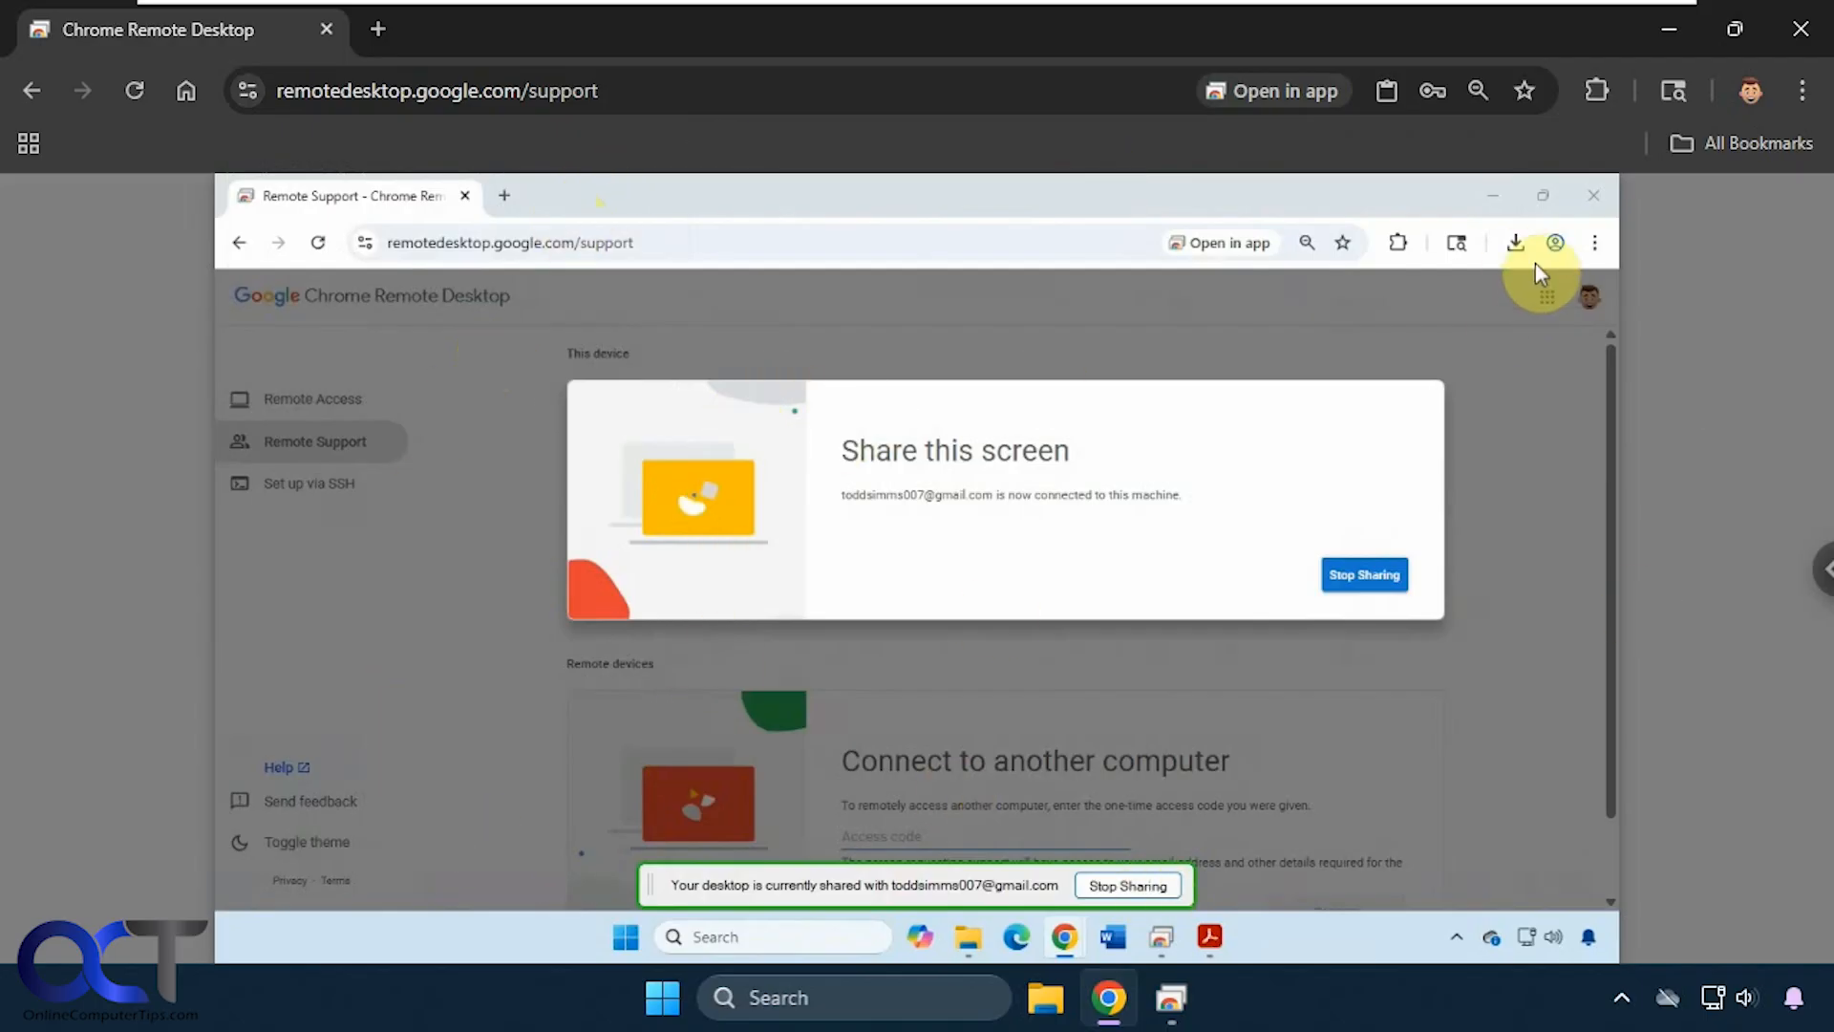
left_click(1495, 199)
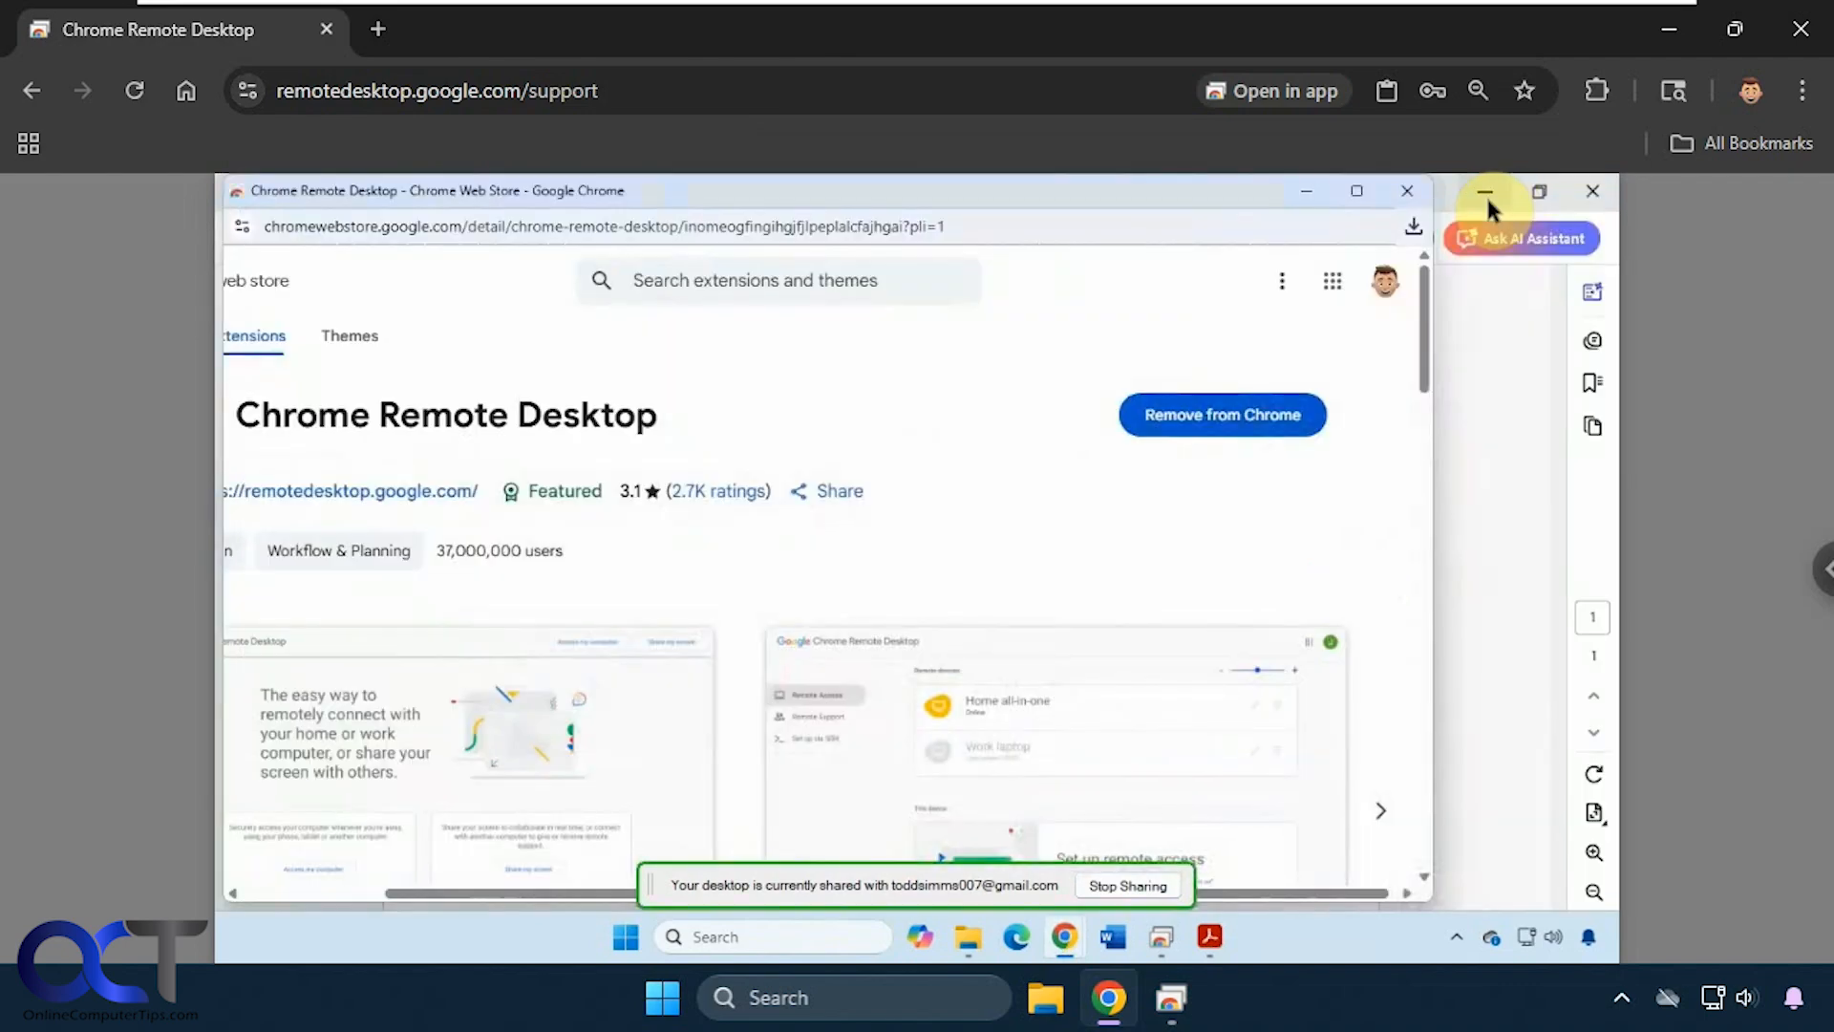
left_click(1305, 196)
left_click(1485, 191)
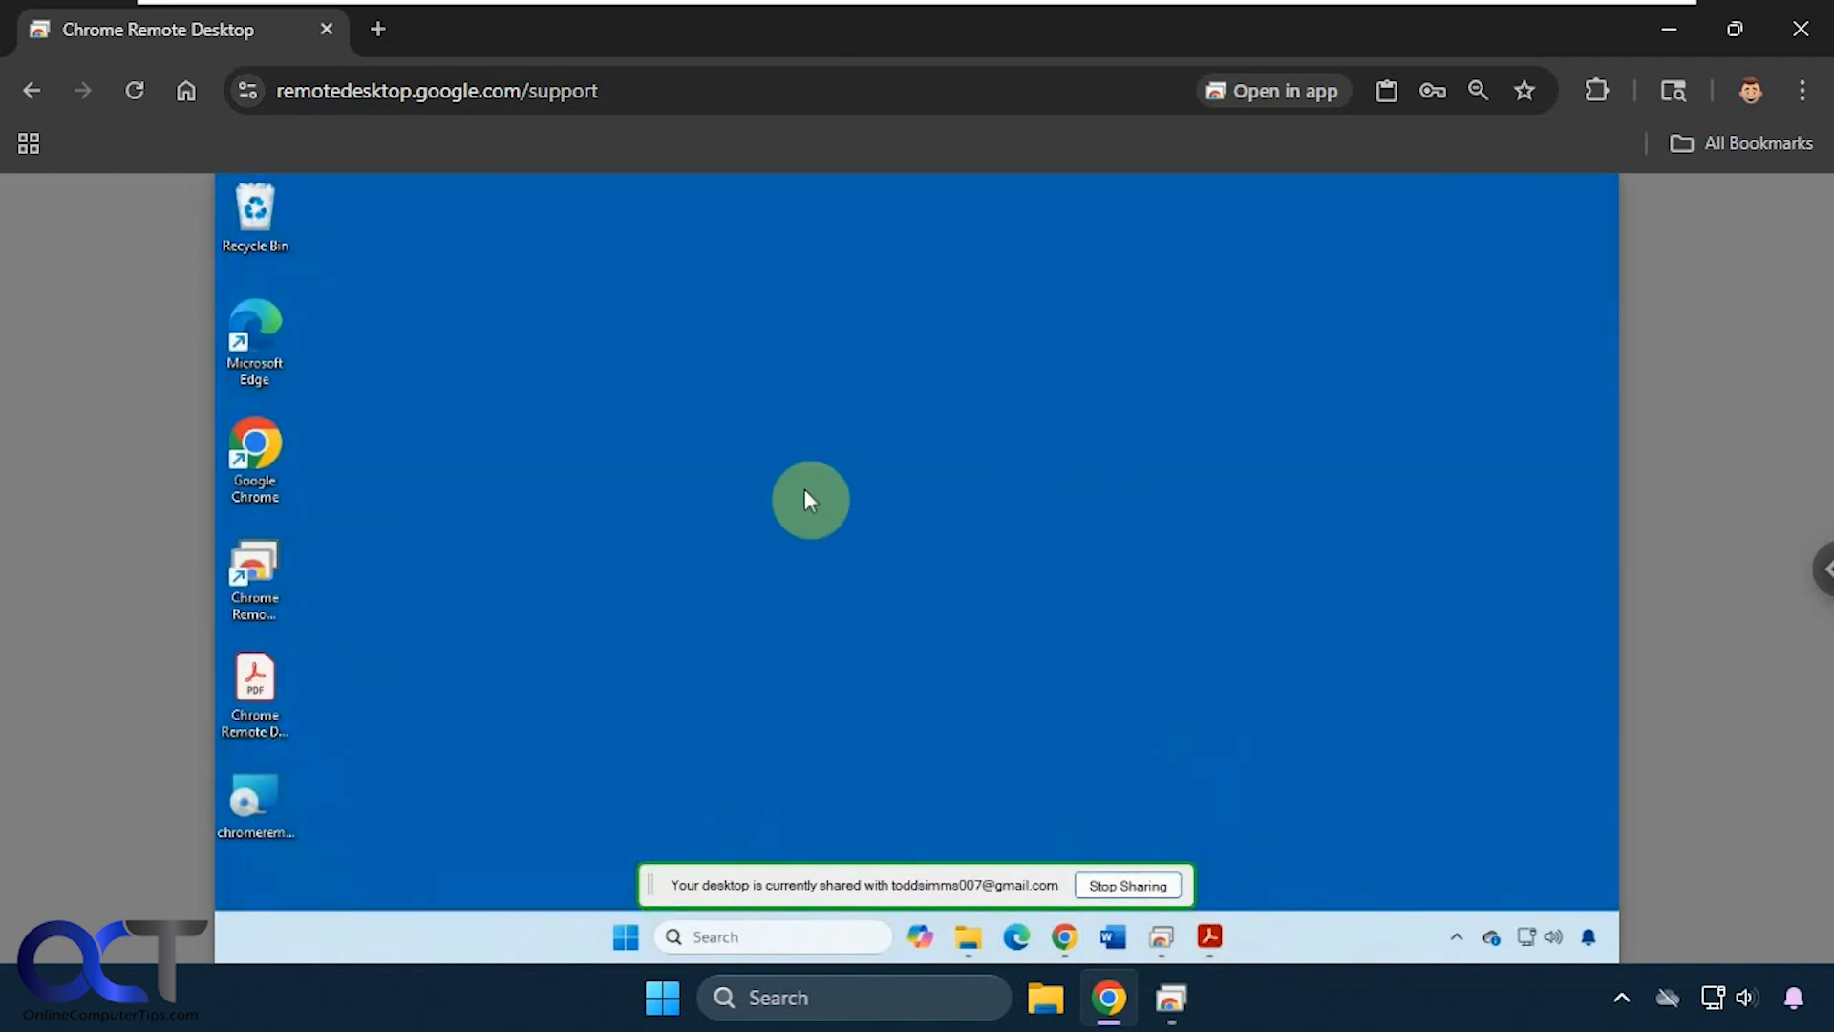
- Open and close the remote Start menu, then show the session options panel
left_click(626, 938)
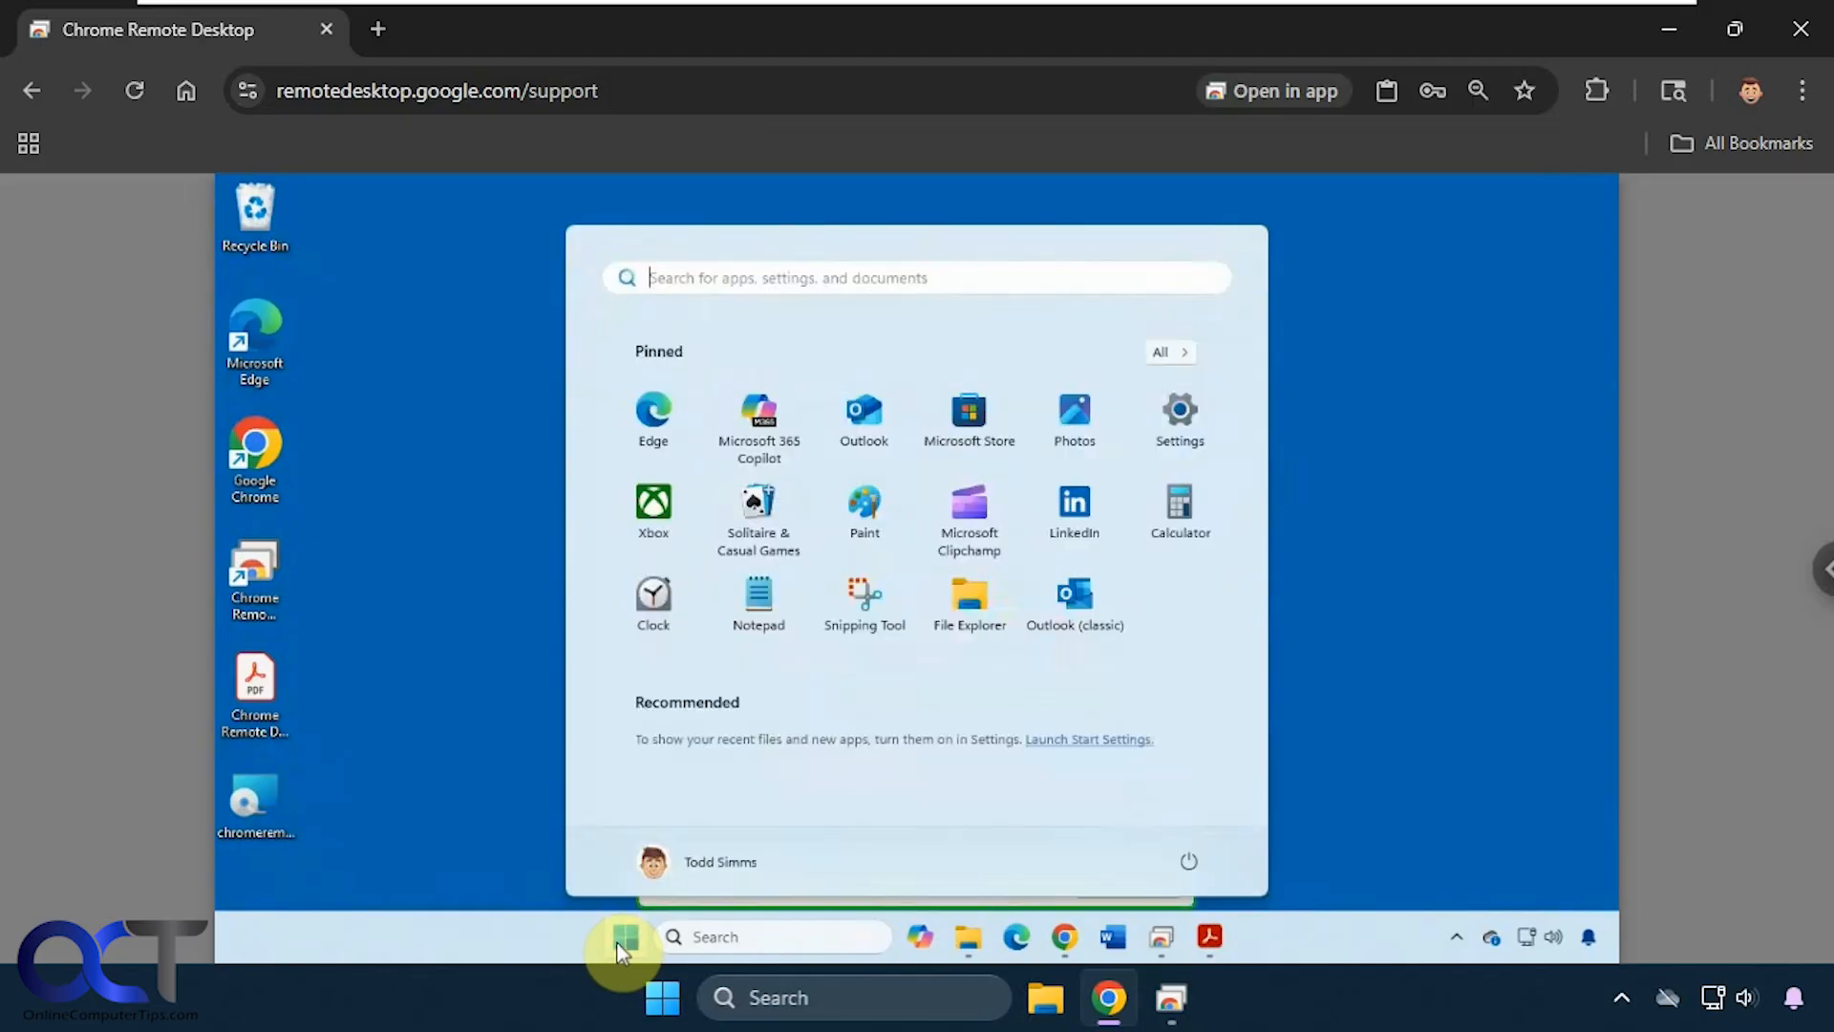
left_click(625, 938)
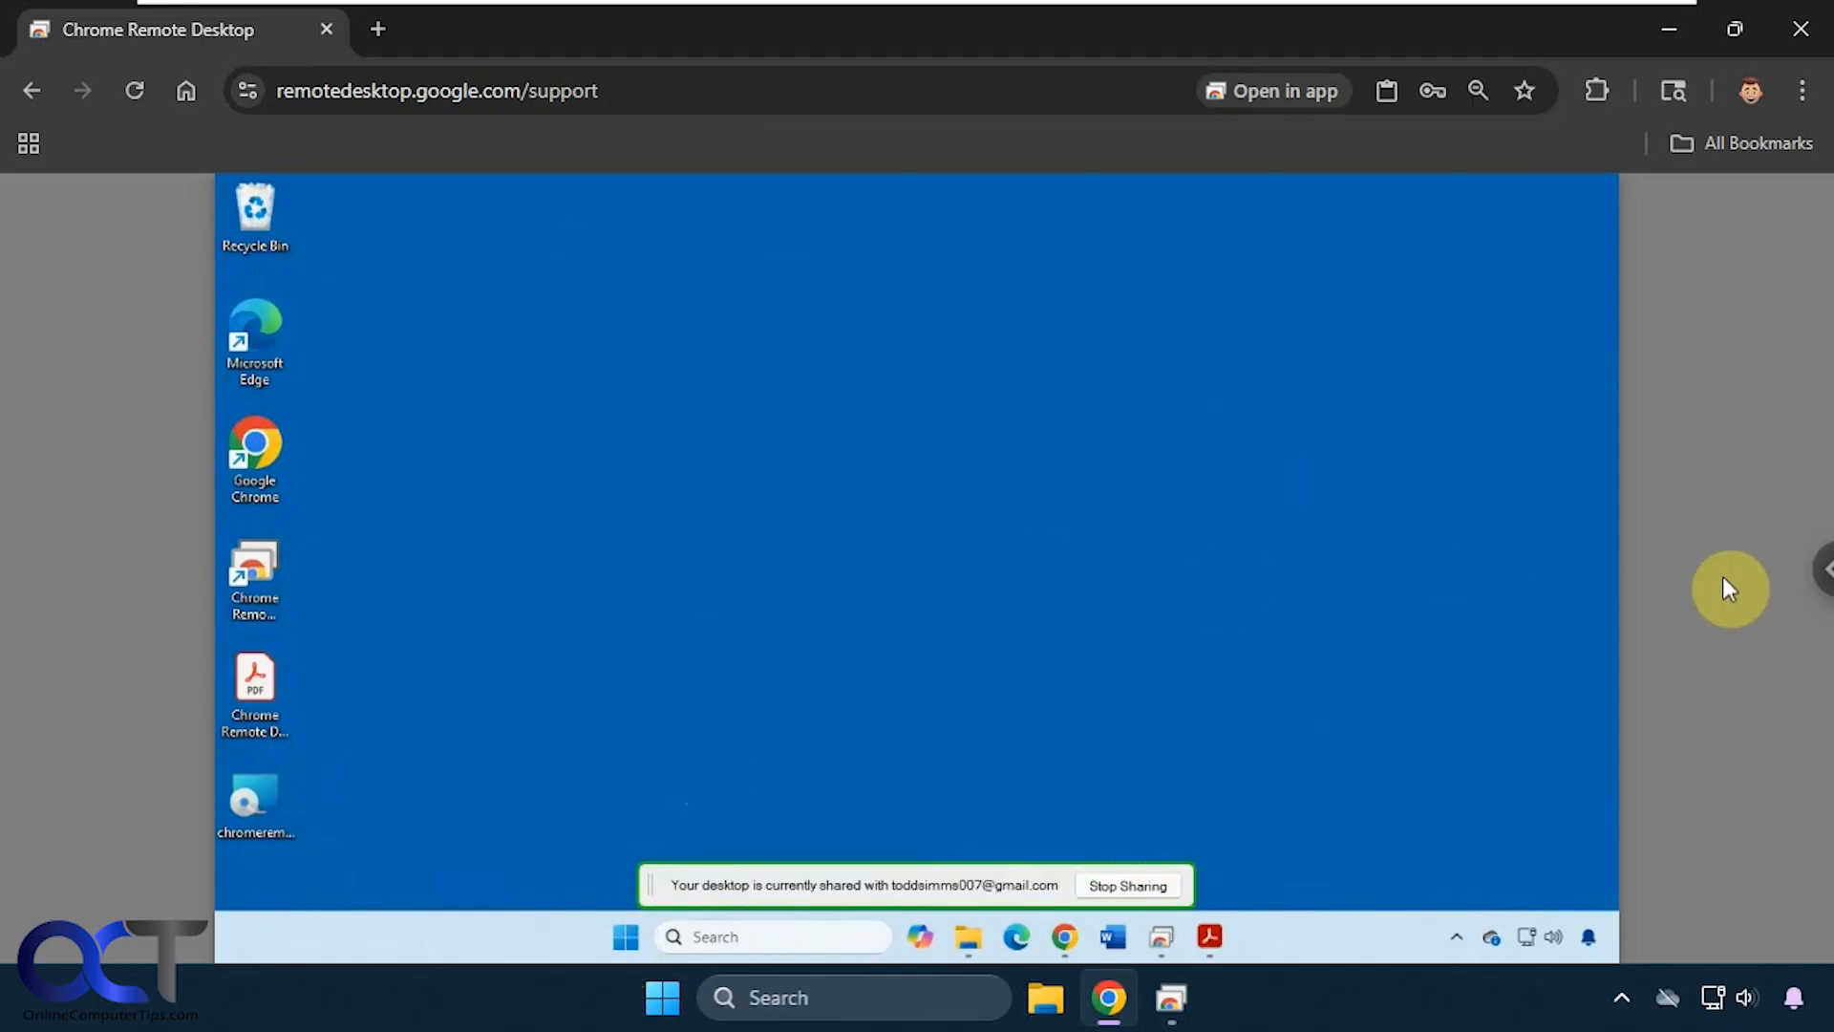
left_click(1820, 571)
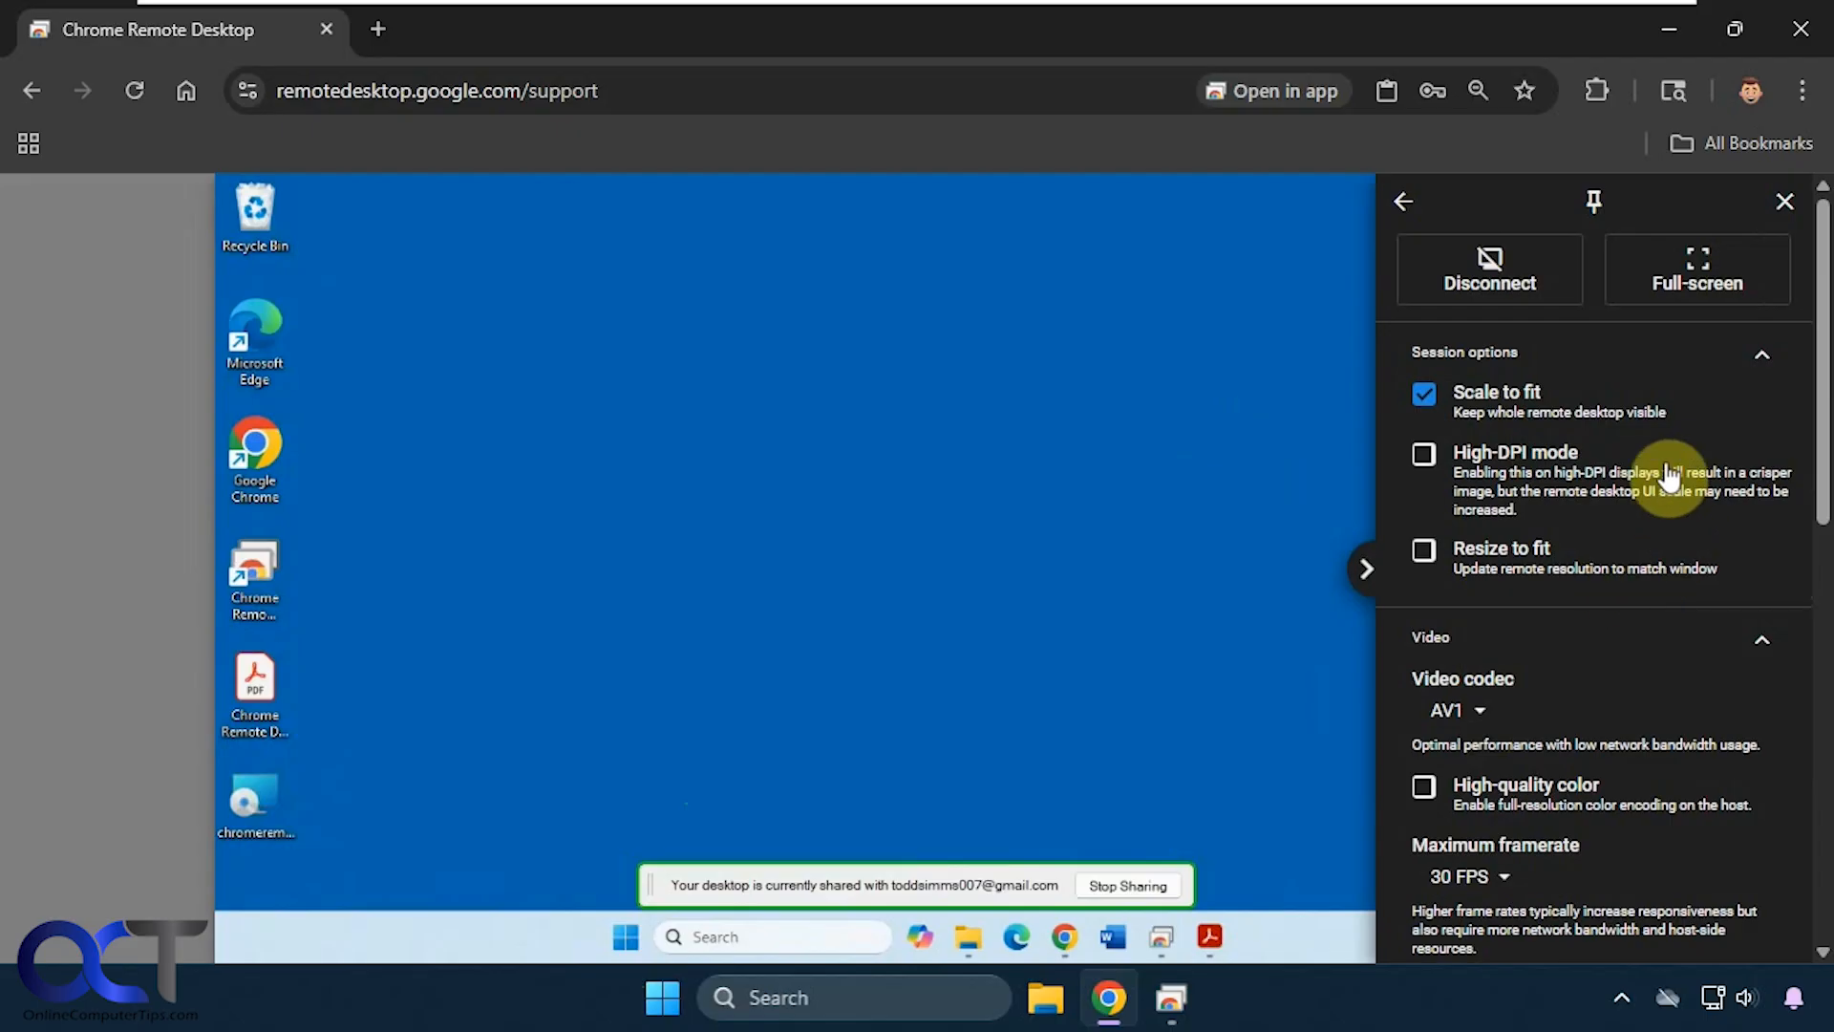
- Switch the remote desktop to full-screen and scroll down the session options panel
left_click(1706, 277)
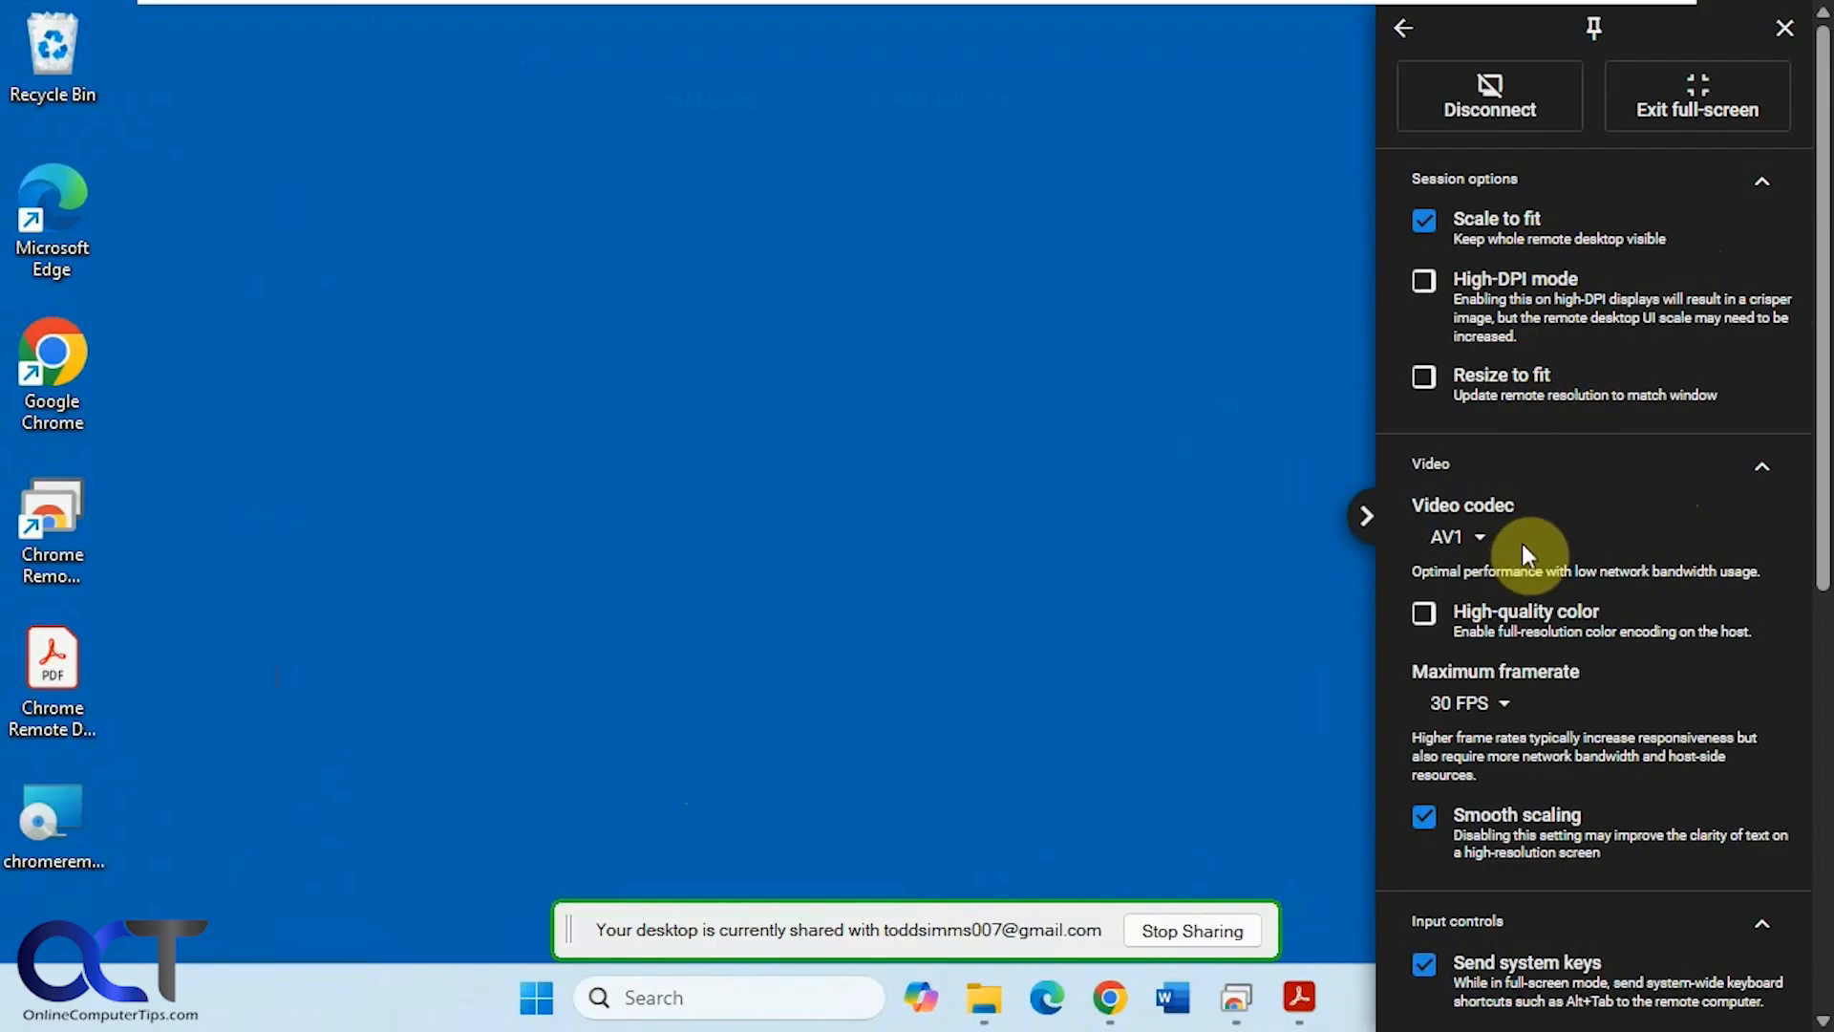
scroll(1607, 708, "down", 3)
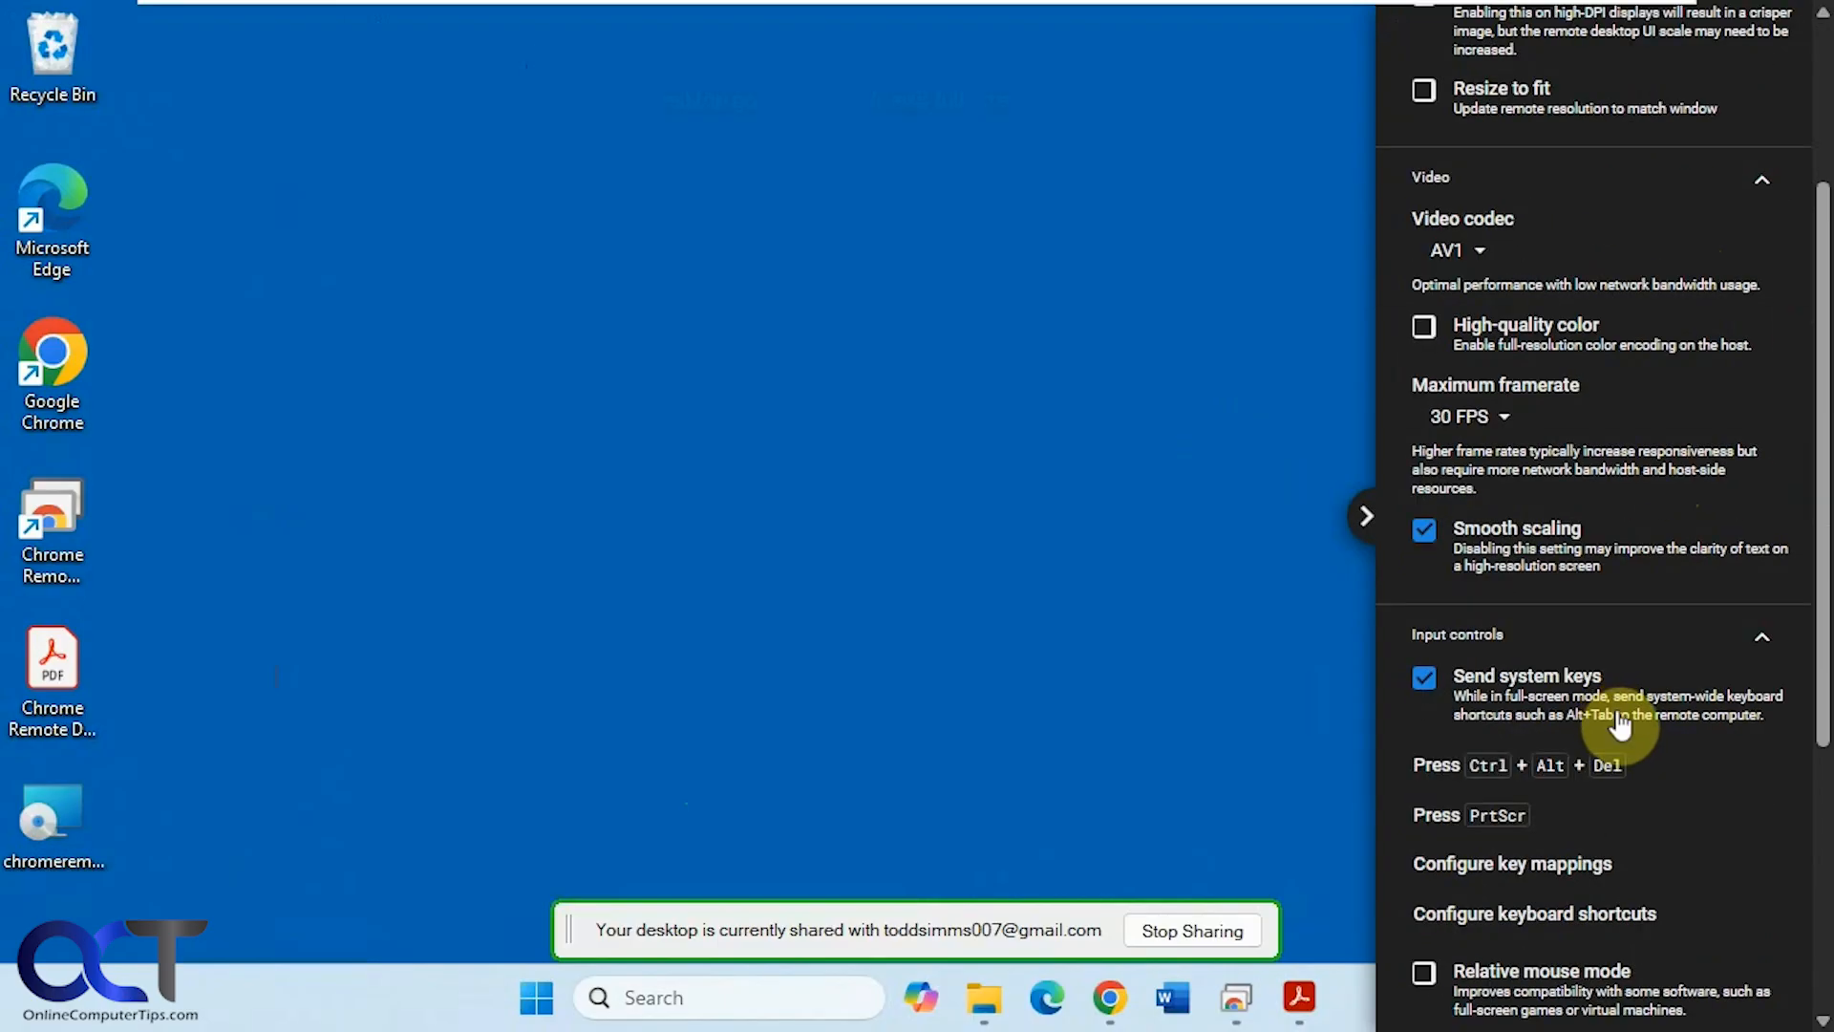
scroll(1600, 717, "down", 2)
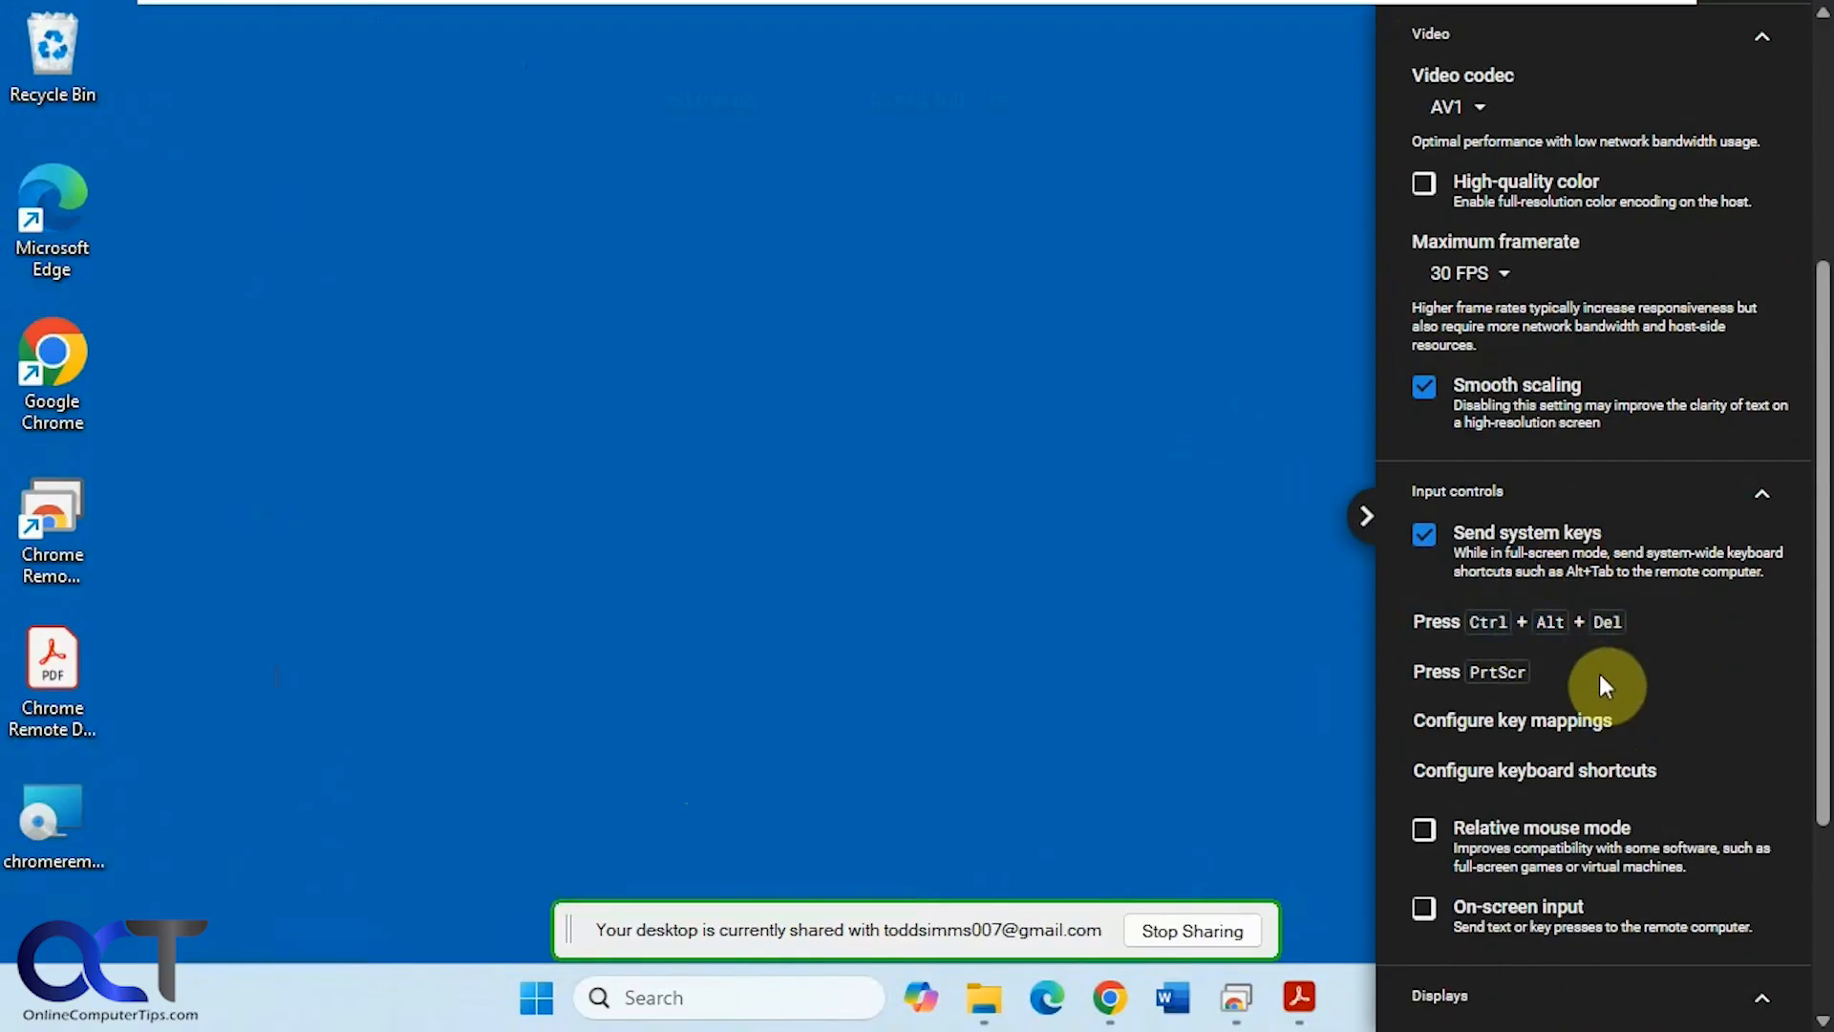
scroll(1601, 684, "down", 3)
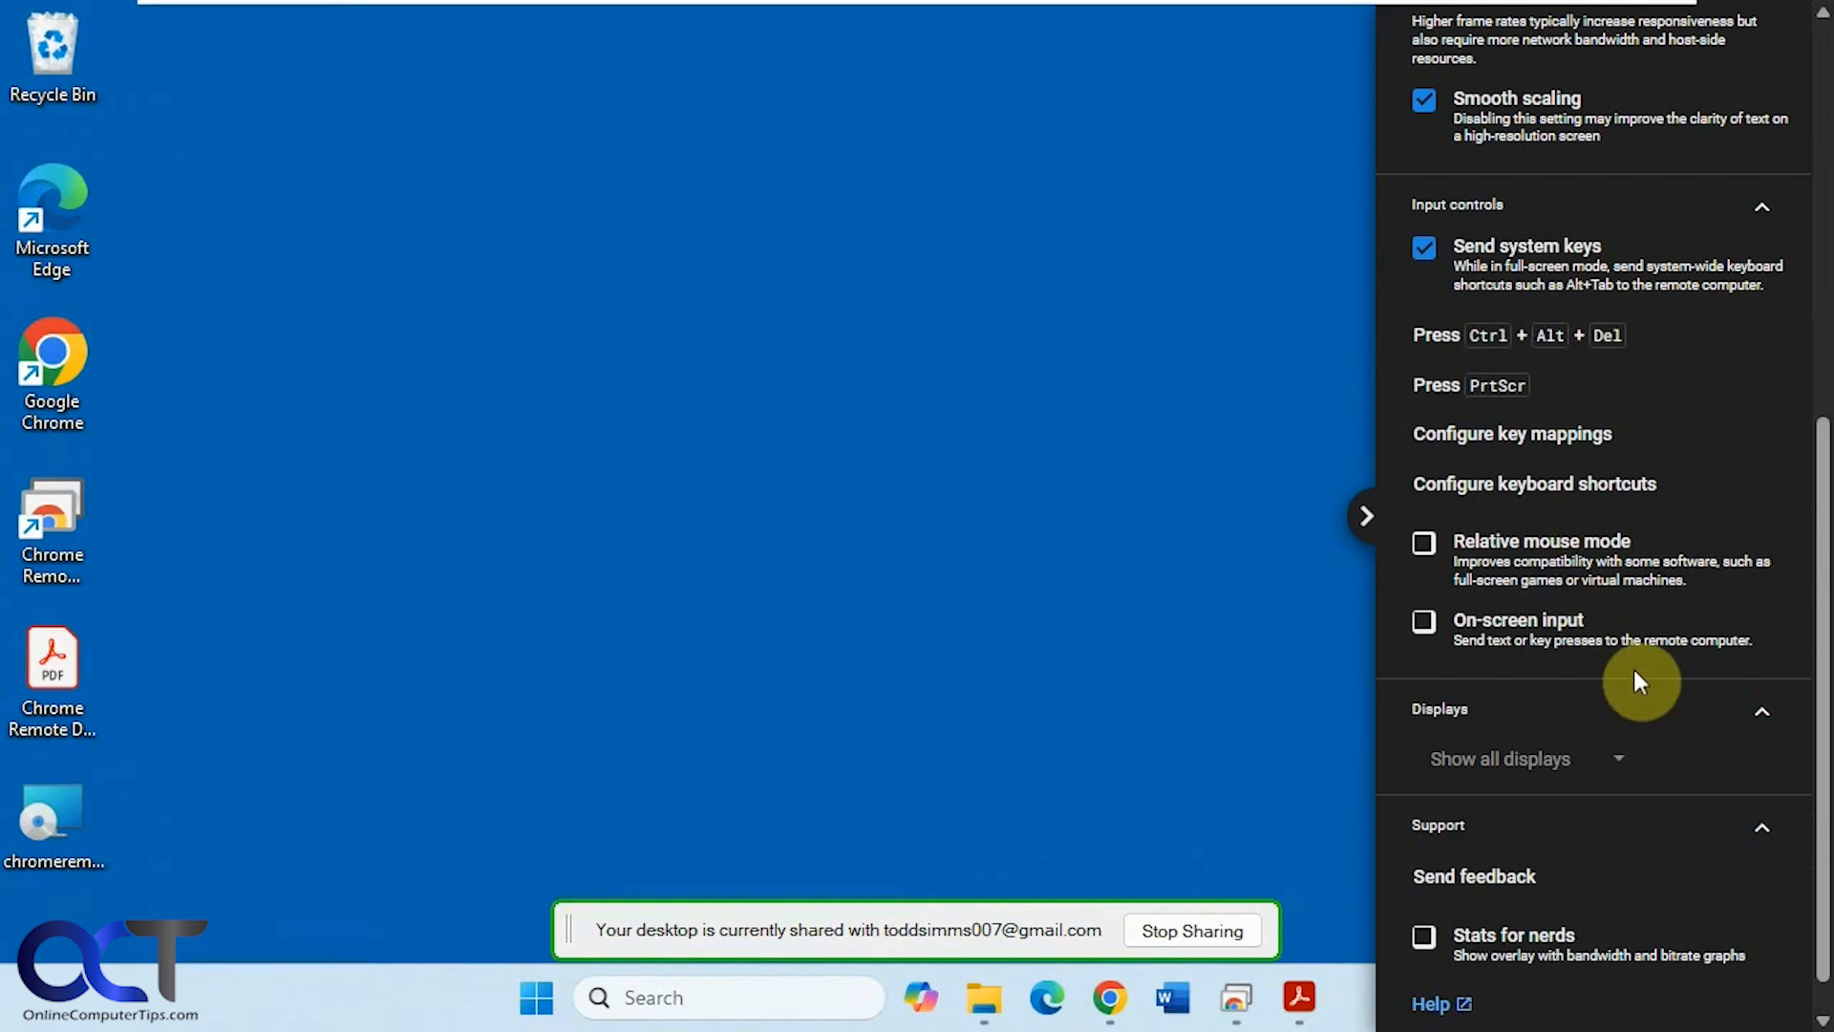
scroll(1576, 682, "down", 1)
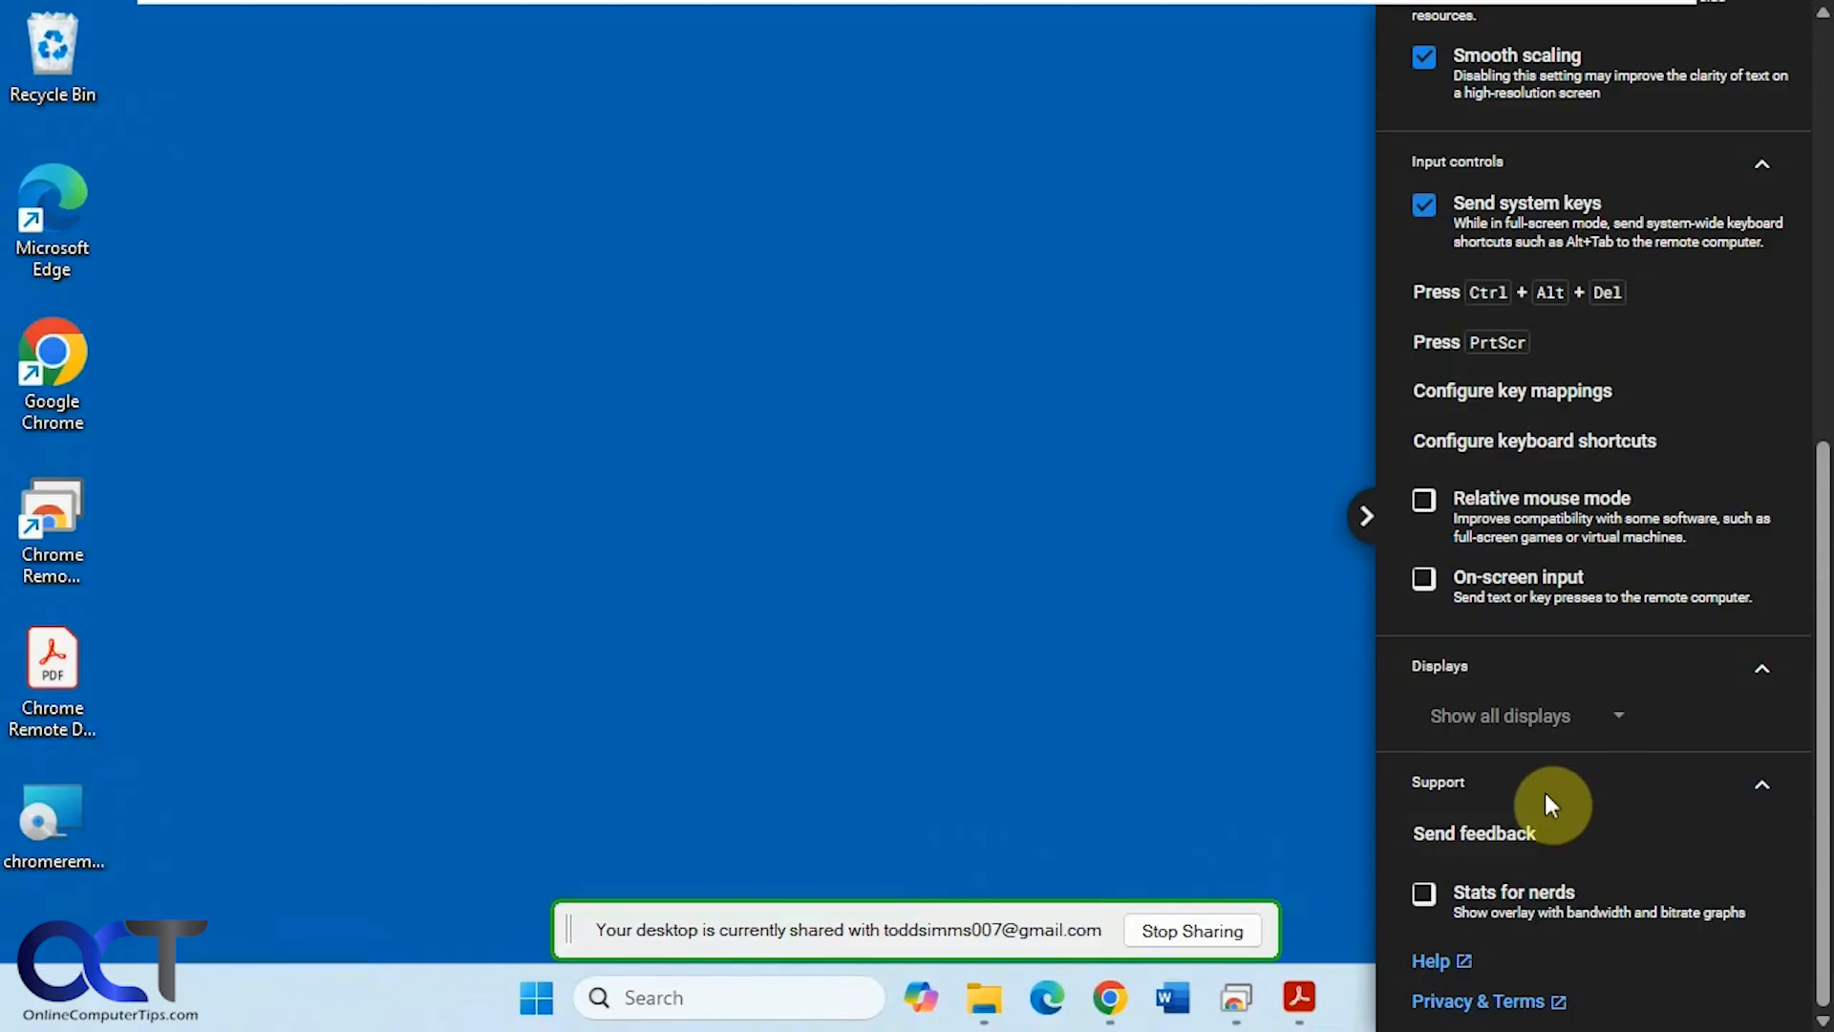
- Turn Stats for nerds on and off again, then collapse the options panel
left_click(1423, 898)
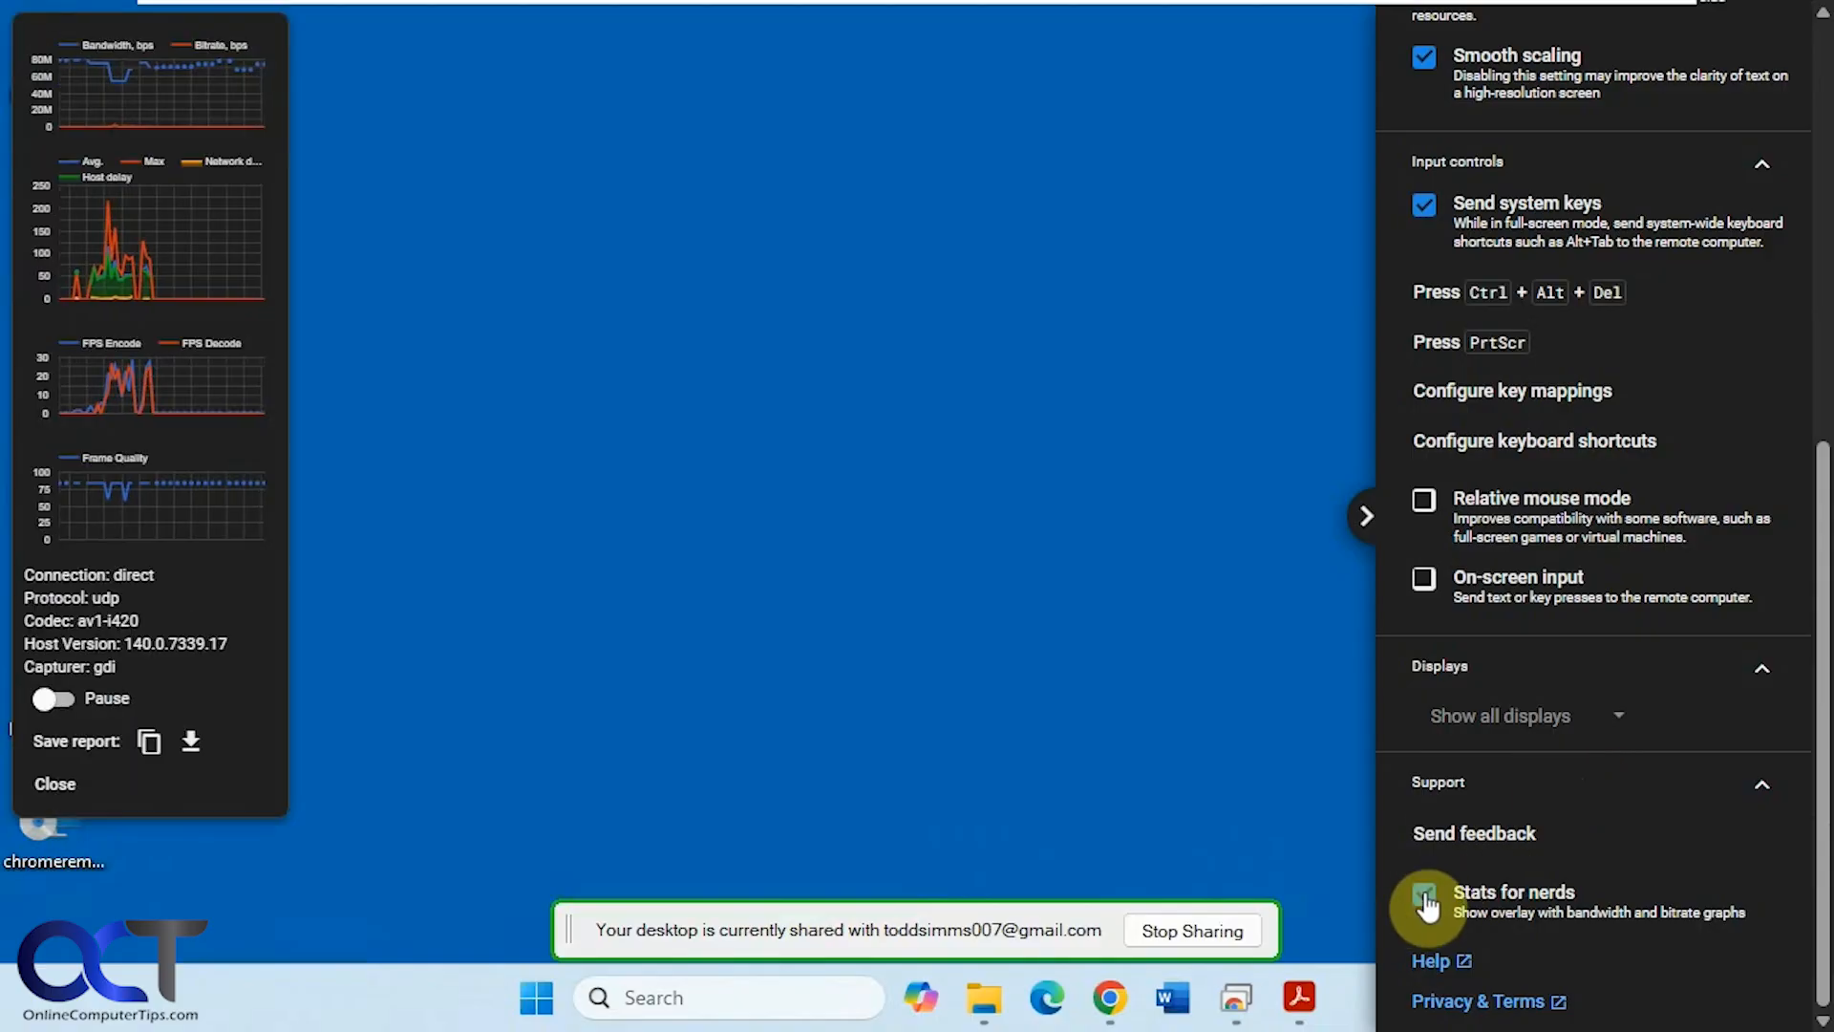
left_click(1424, 894)
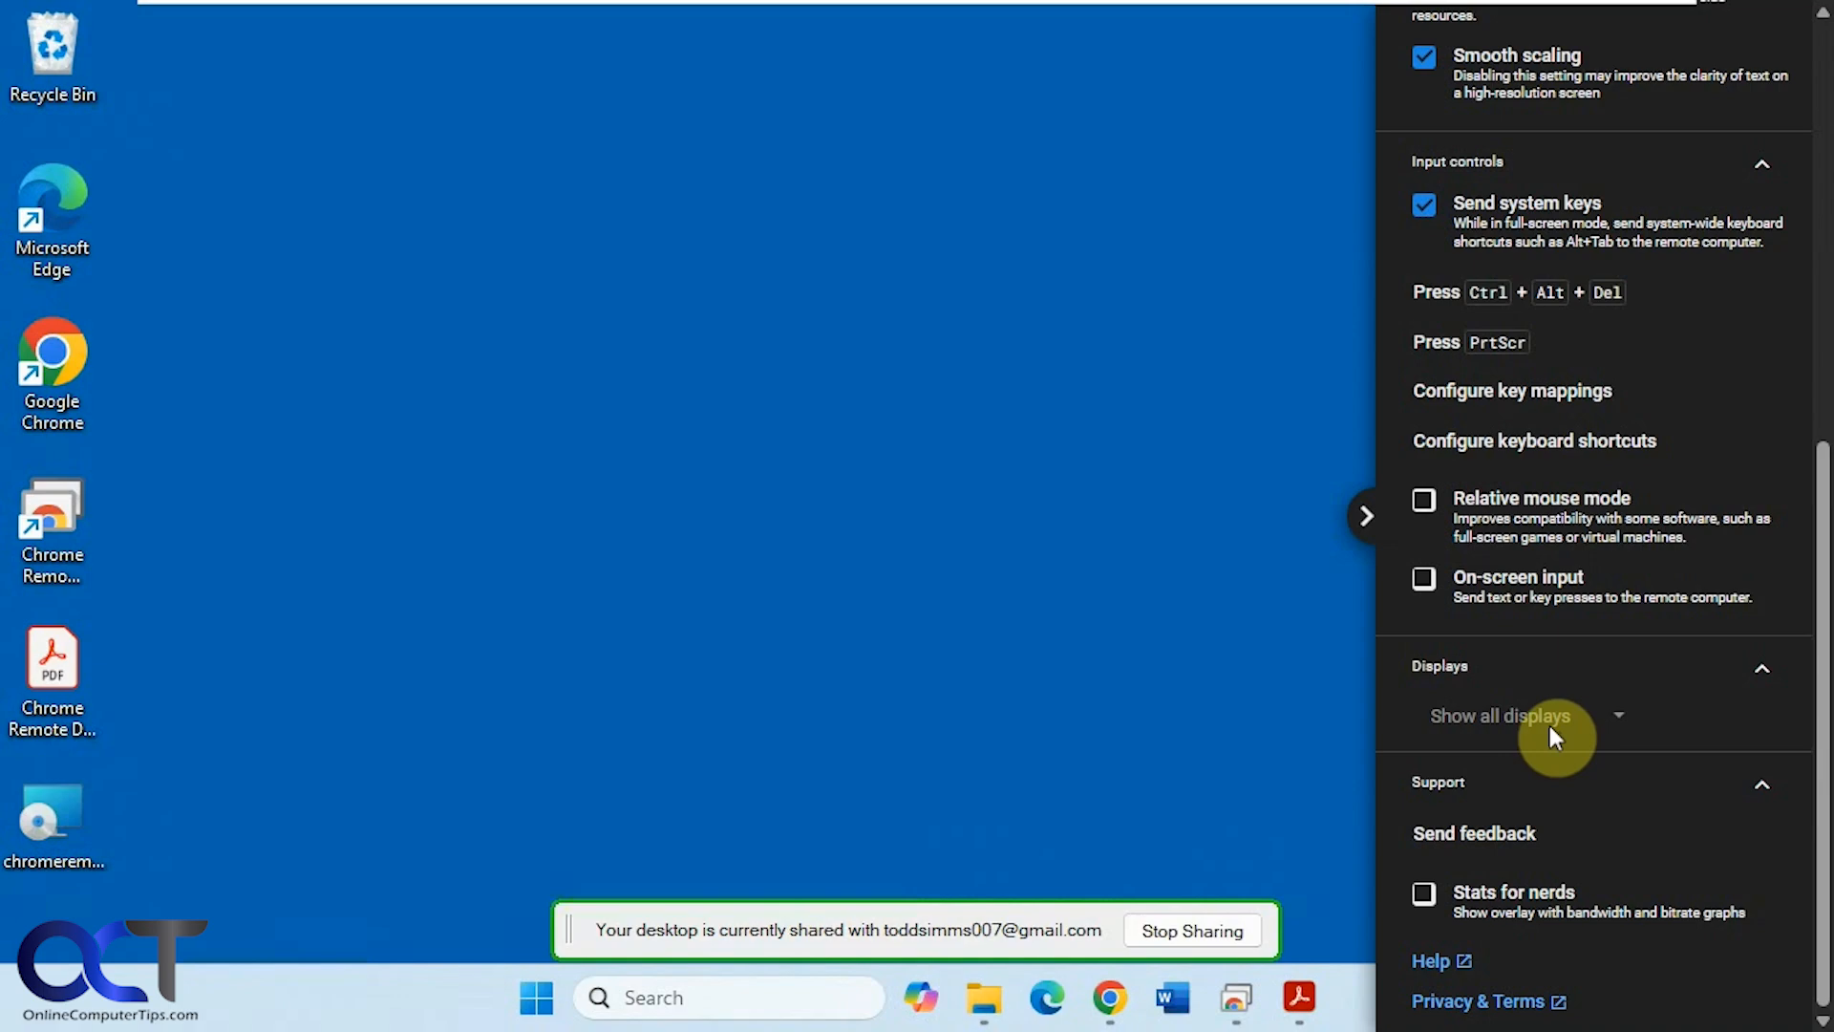
left_click(1361, 518)
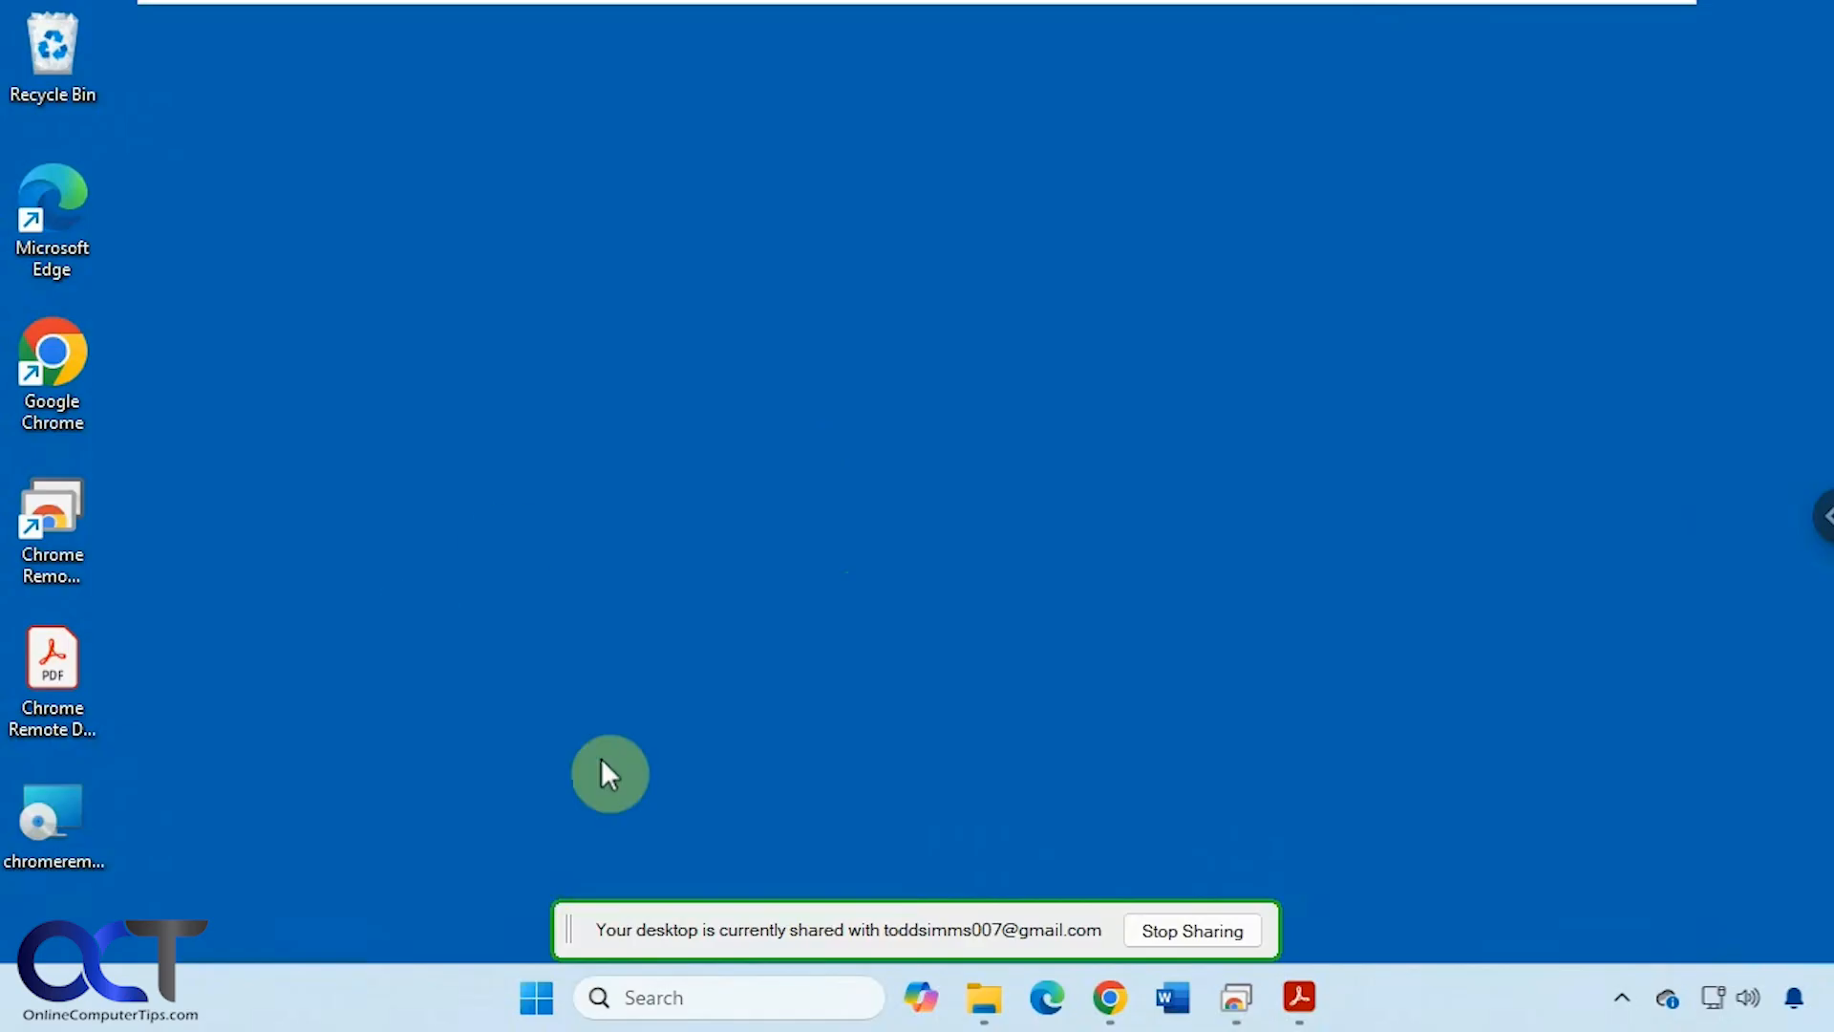
- Launch Microsoft Store from the remote Start menu, minimize it, and reopen the session options panel
left_click(538, 997)
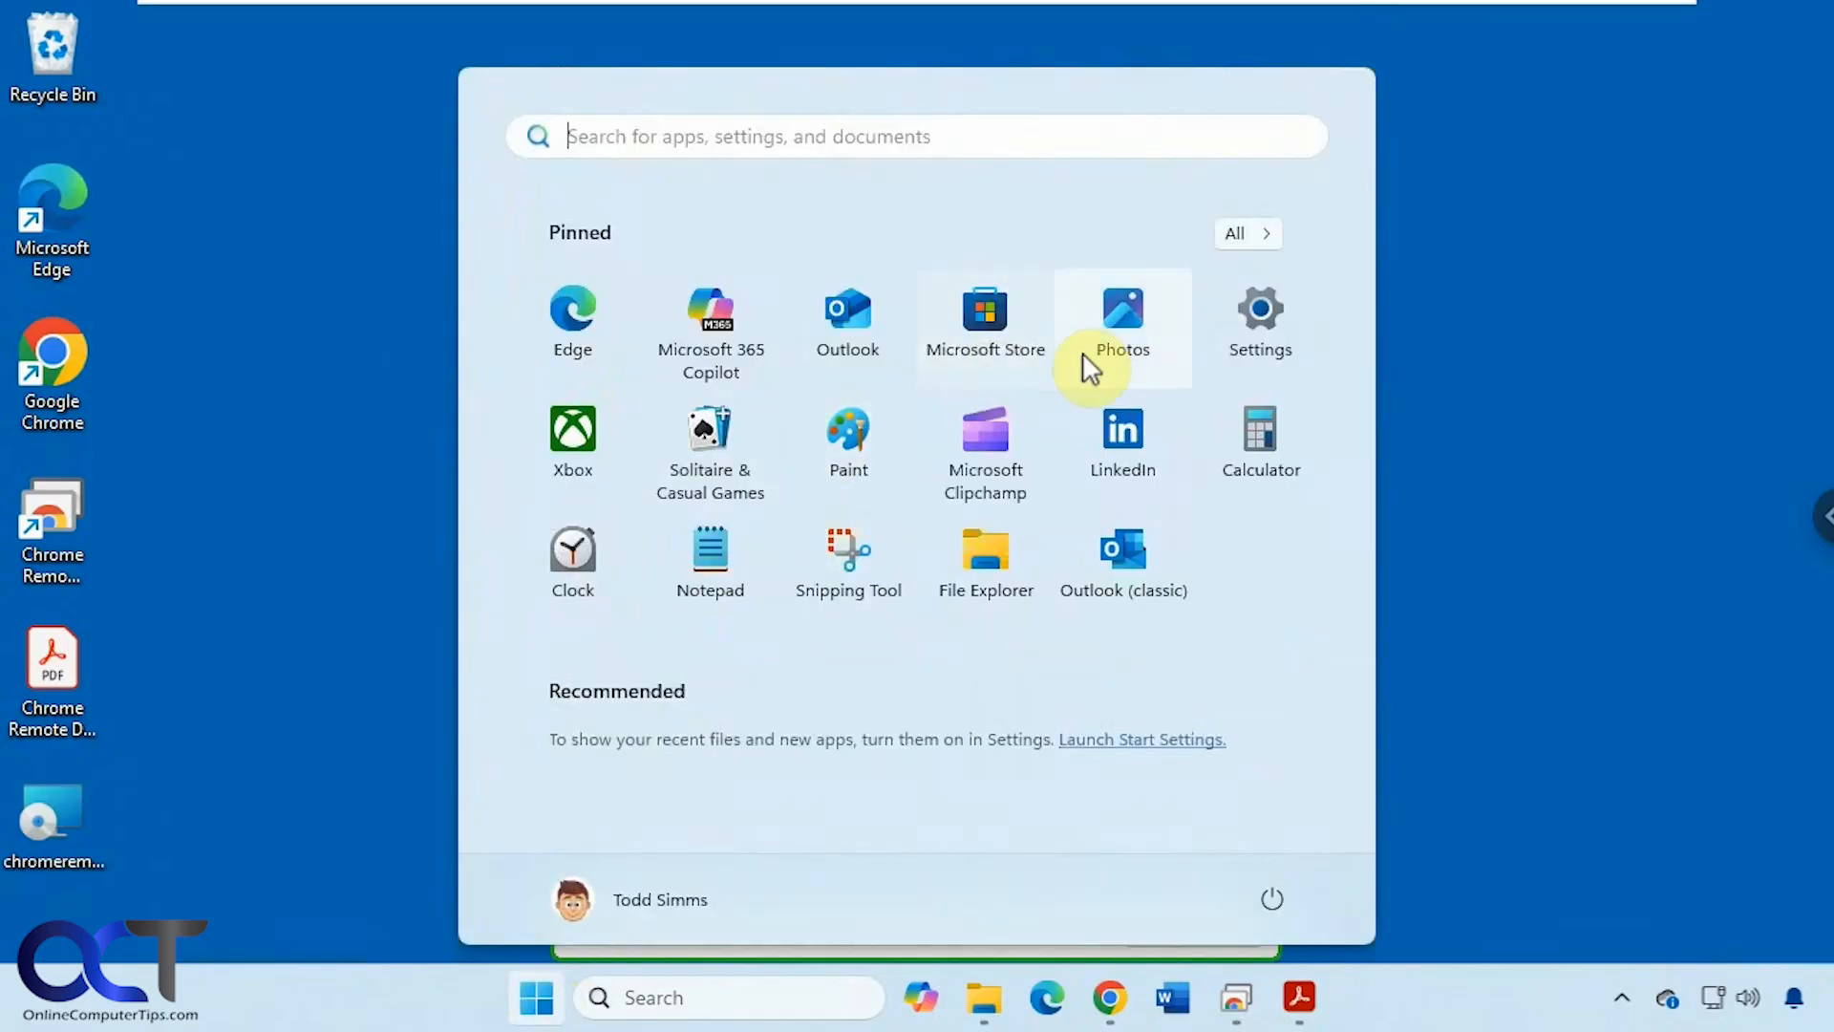
left_click(984, 330)
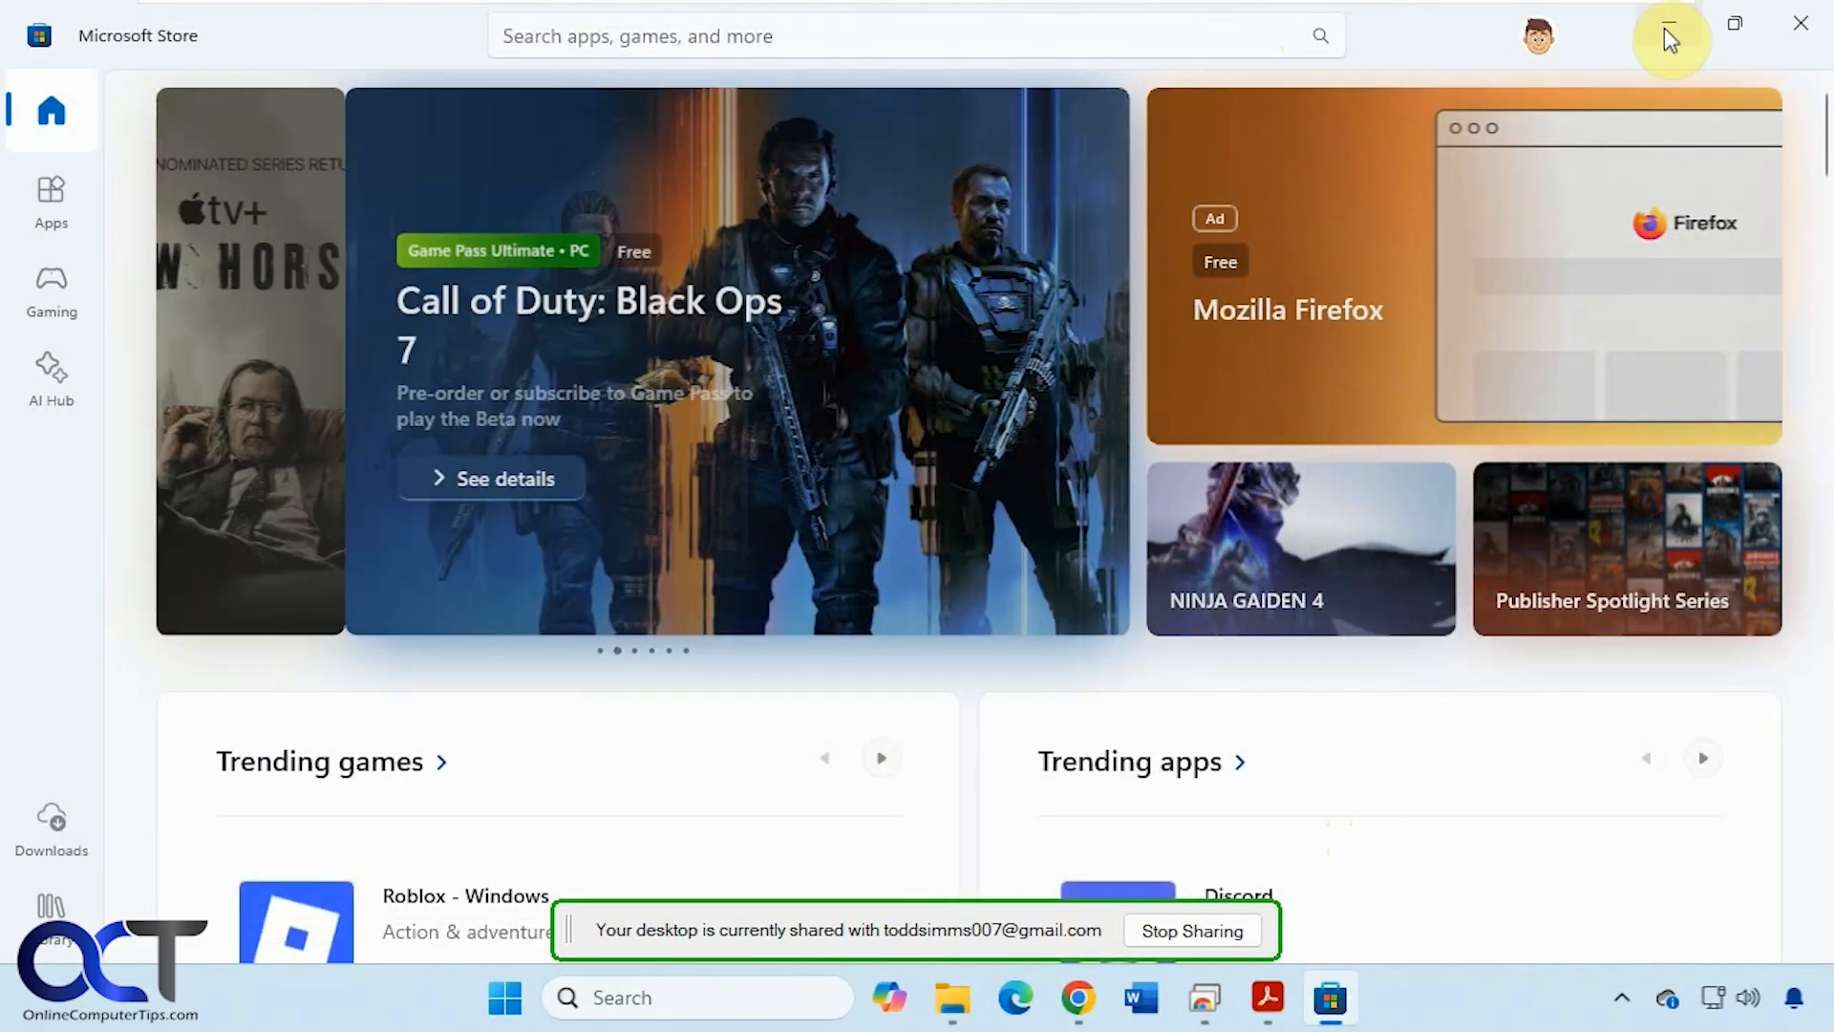
left_click(1667, 38)
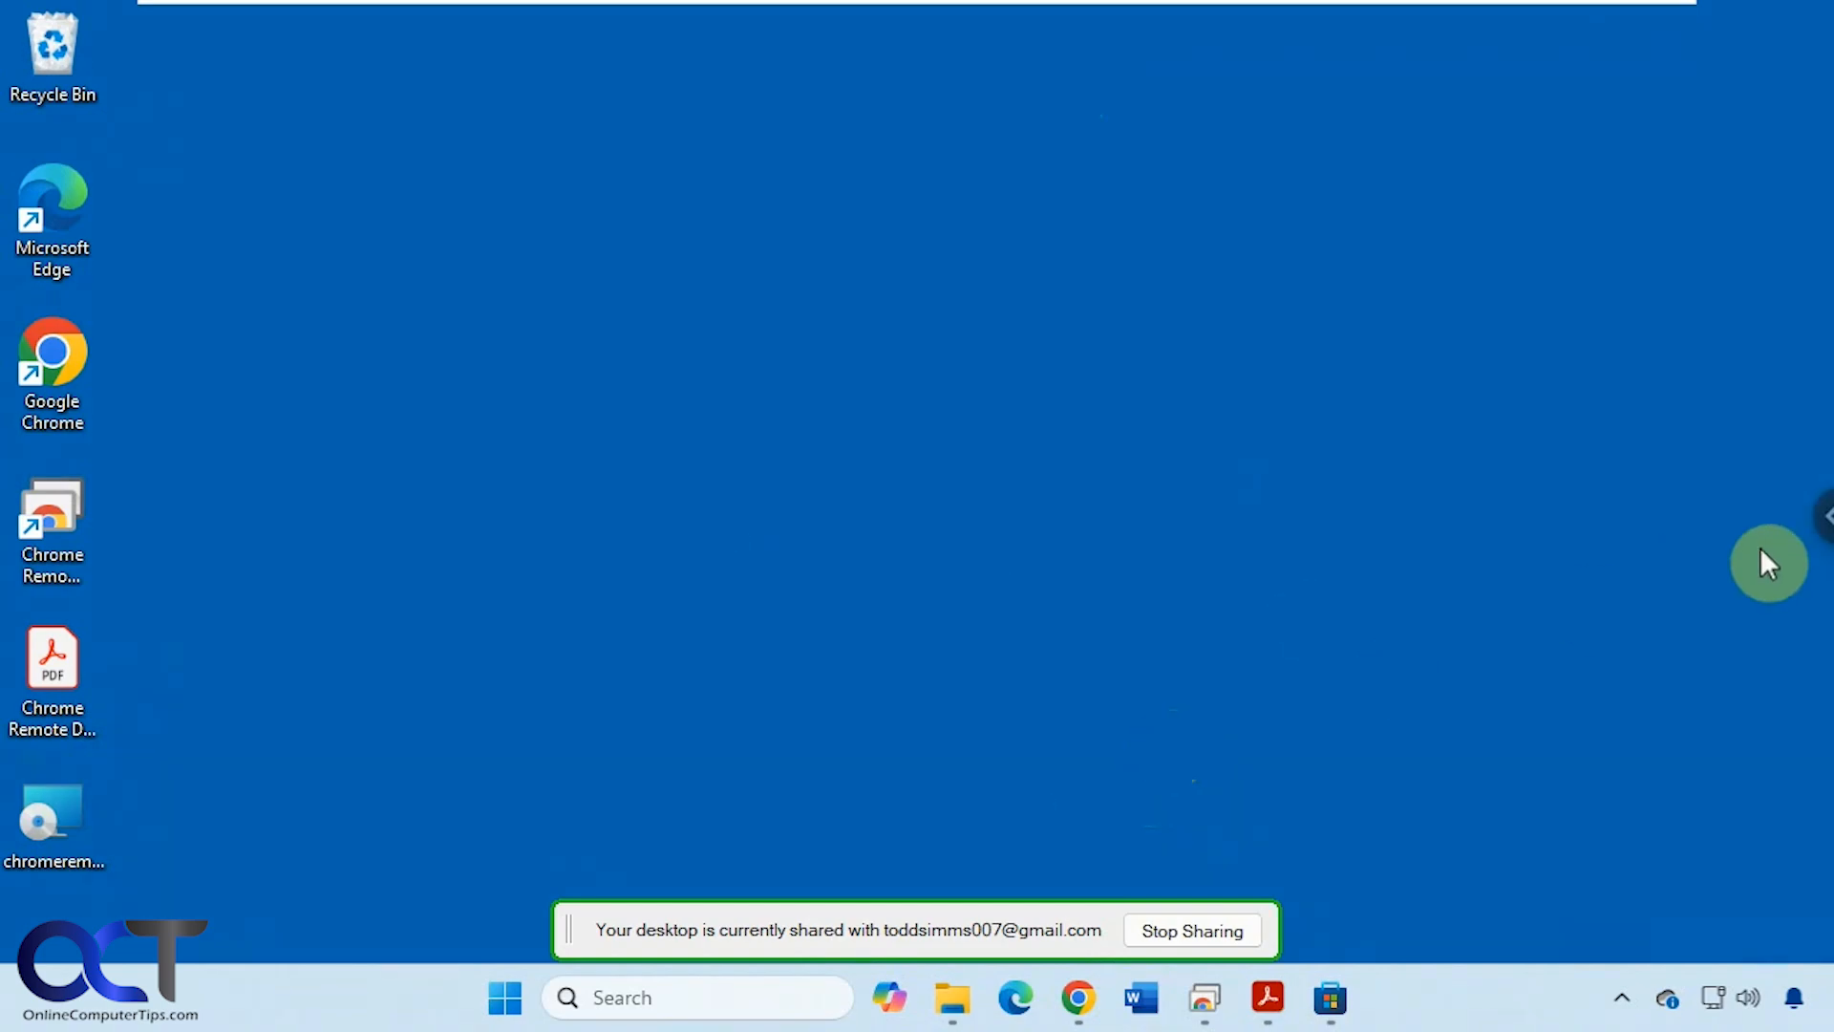
left_click(1822, 518)
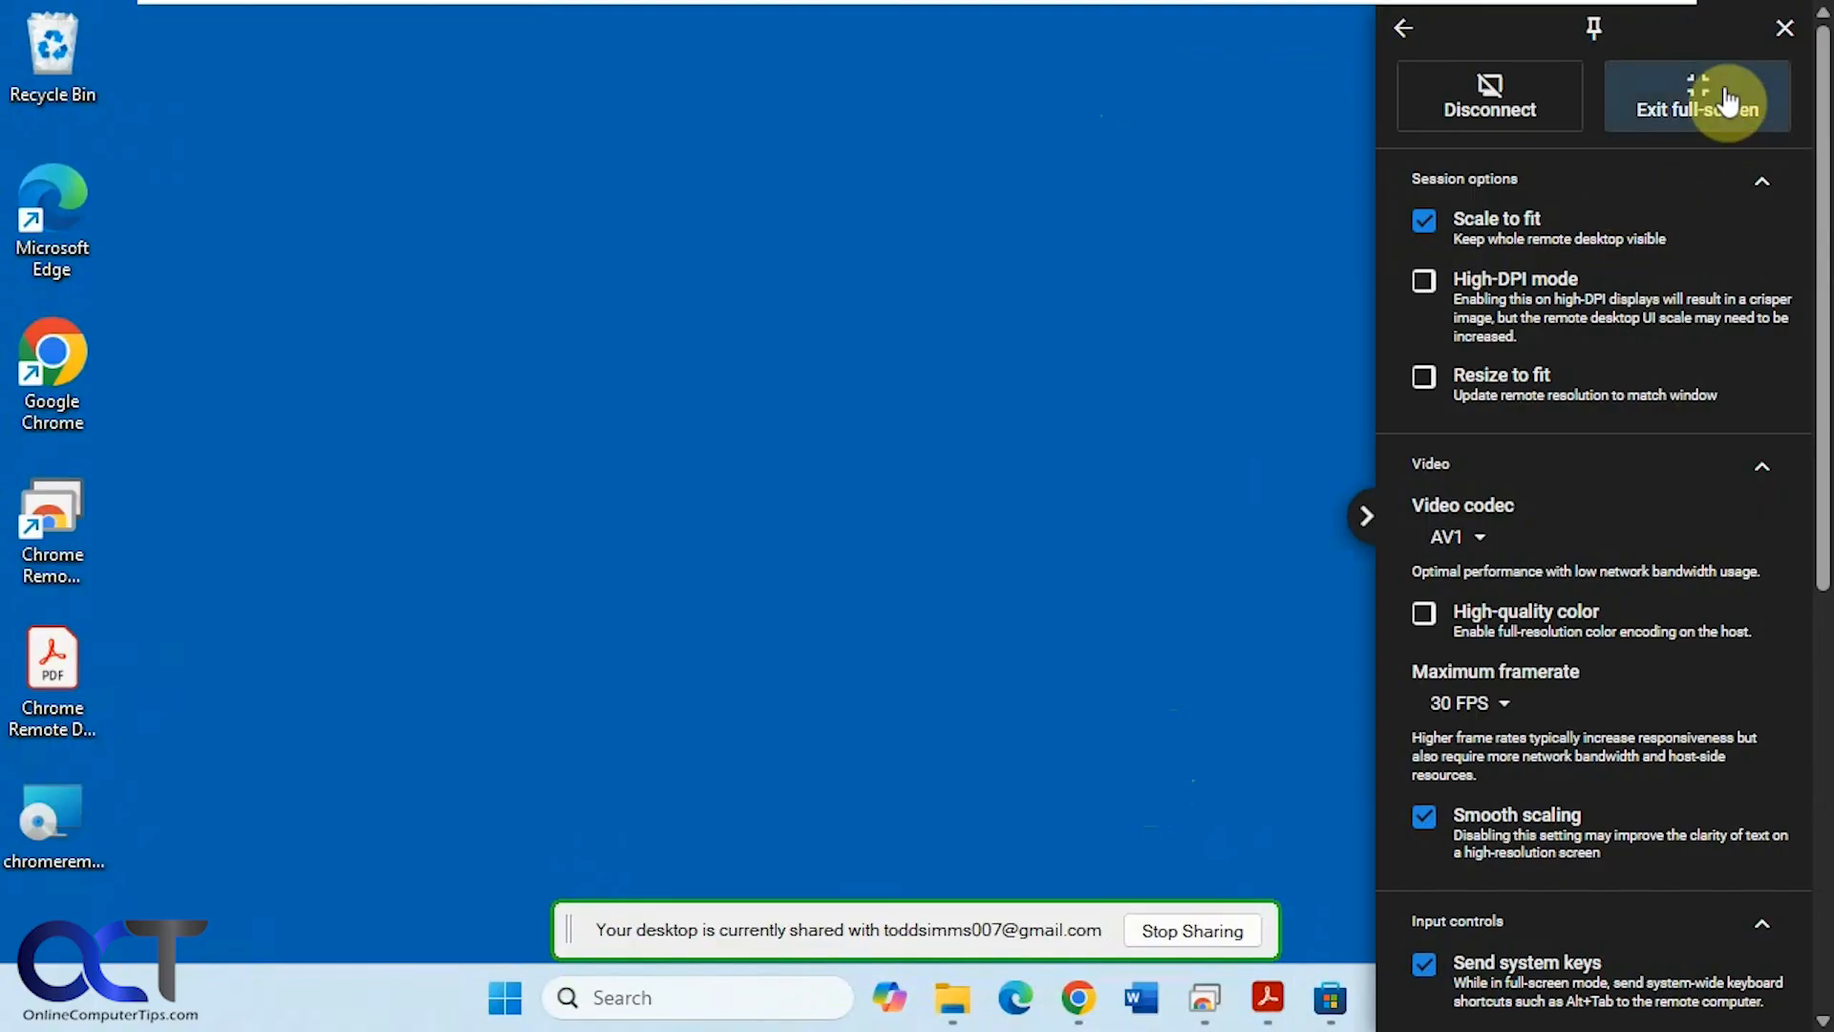
- Exit full-screen, close the options panel, and stop sharing to end the remote session
left_click(1729, 99)
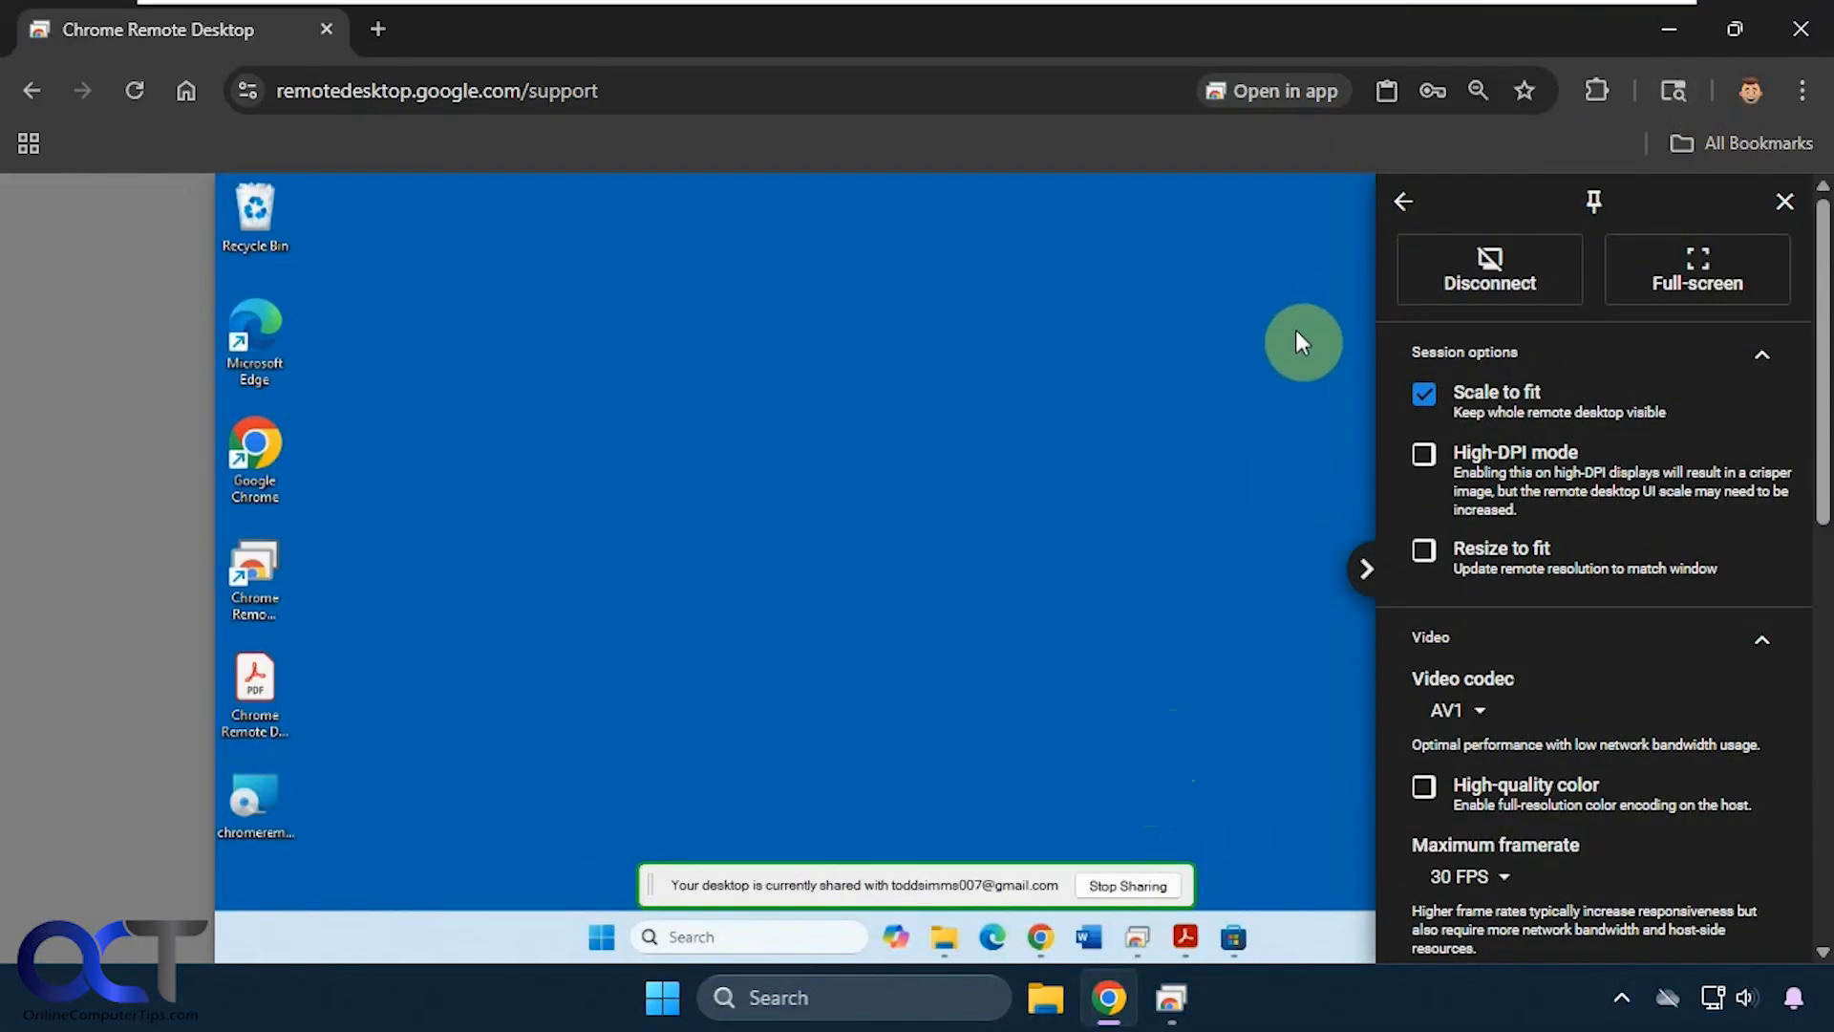
left_click(1364, 568)
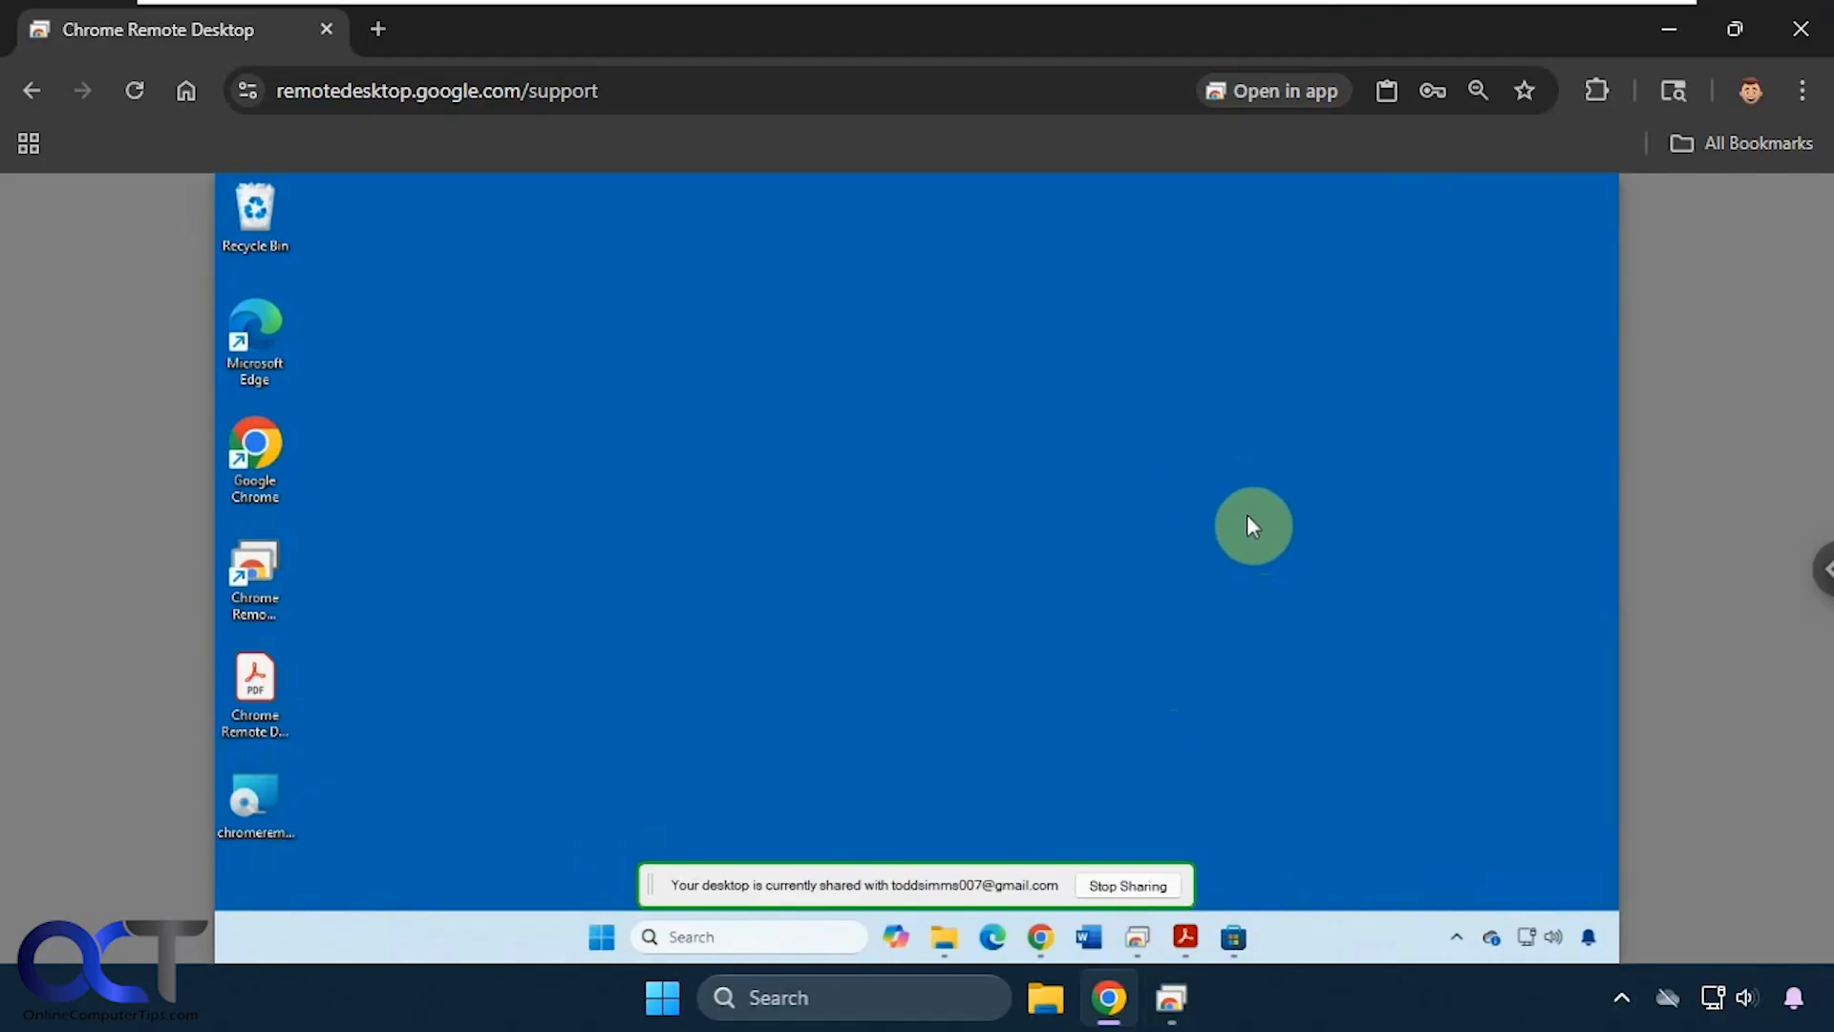
left_click(1104, 888)
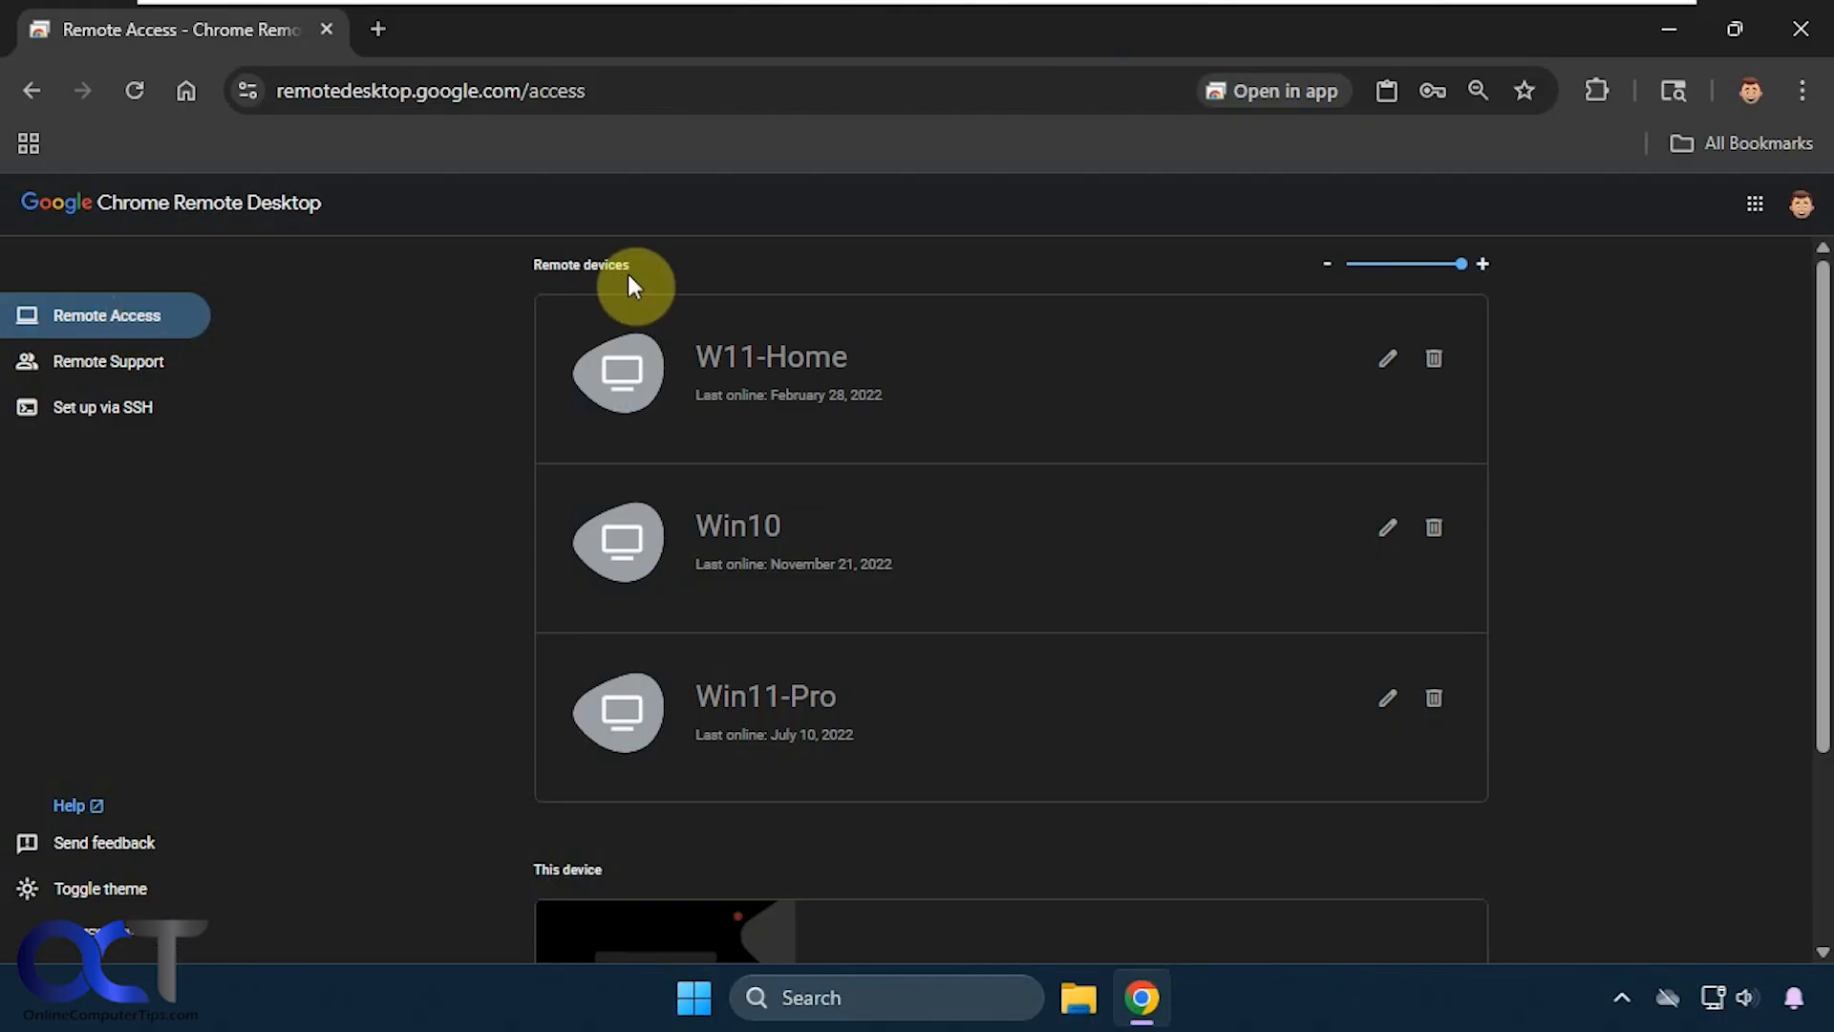
- Switch to the compact layout and delete the Win10 device, keeping W11-Home's name
left_click(1325, 266)
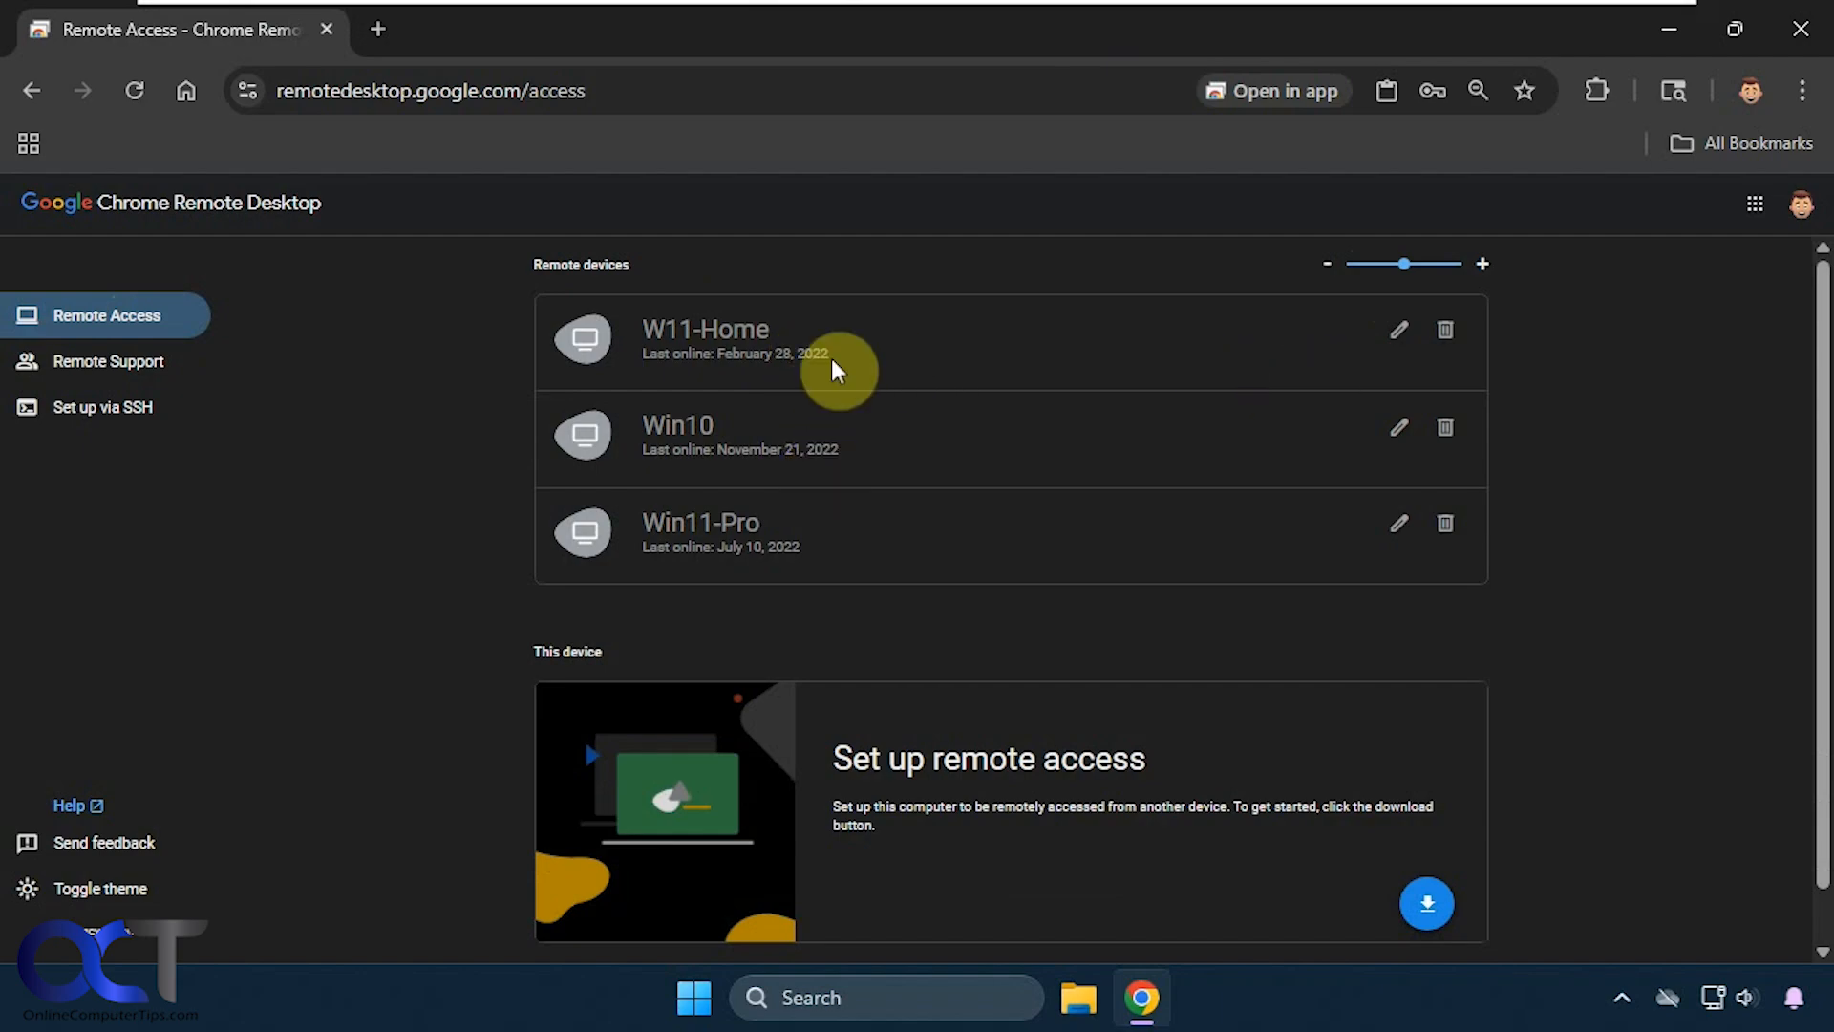
left_click(1400, 342)
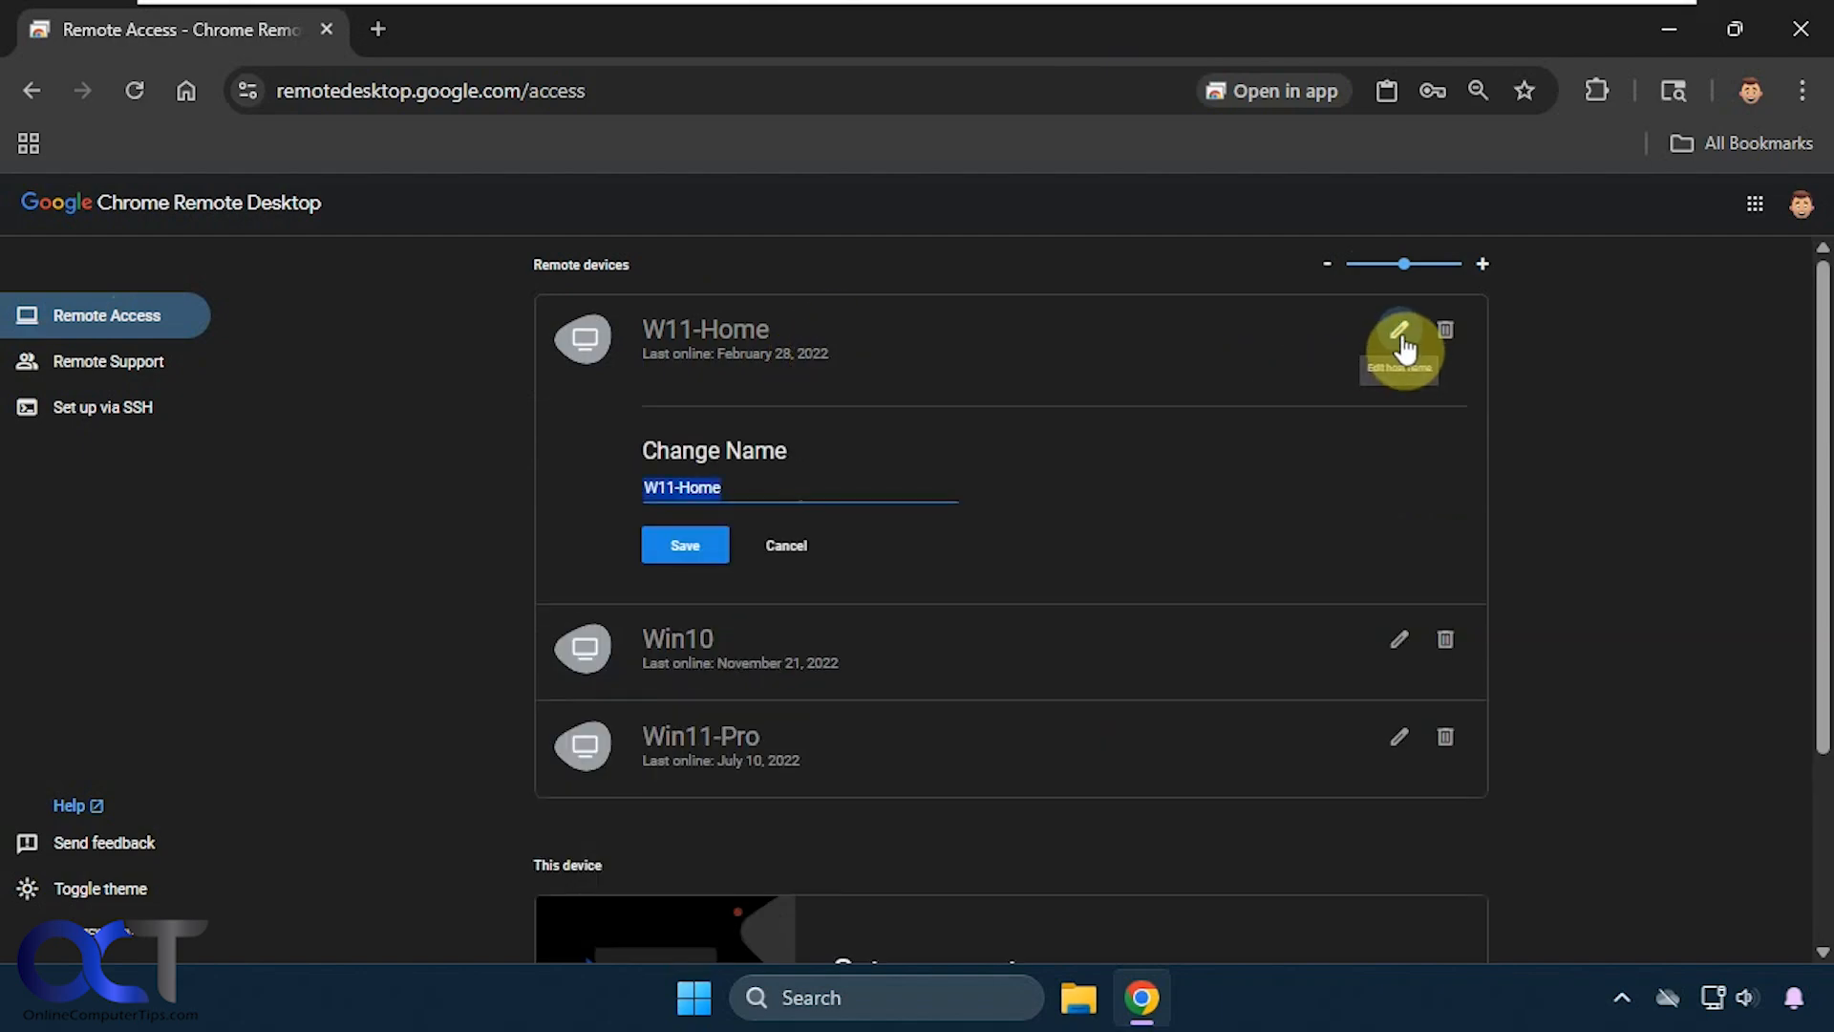
left_click(781, 545)
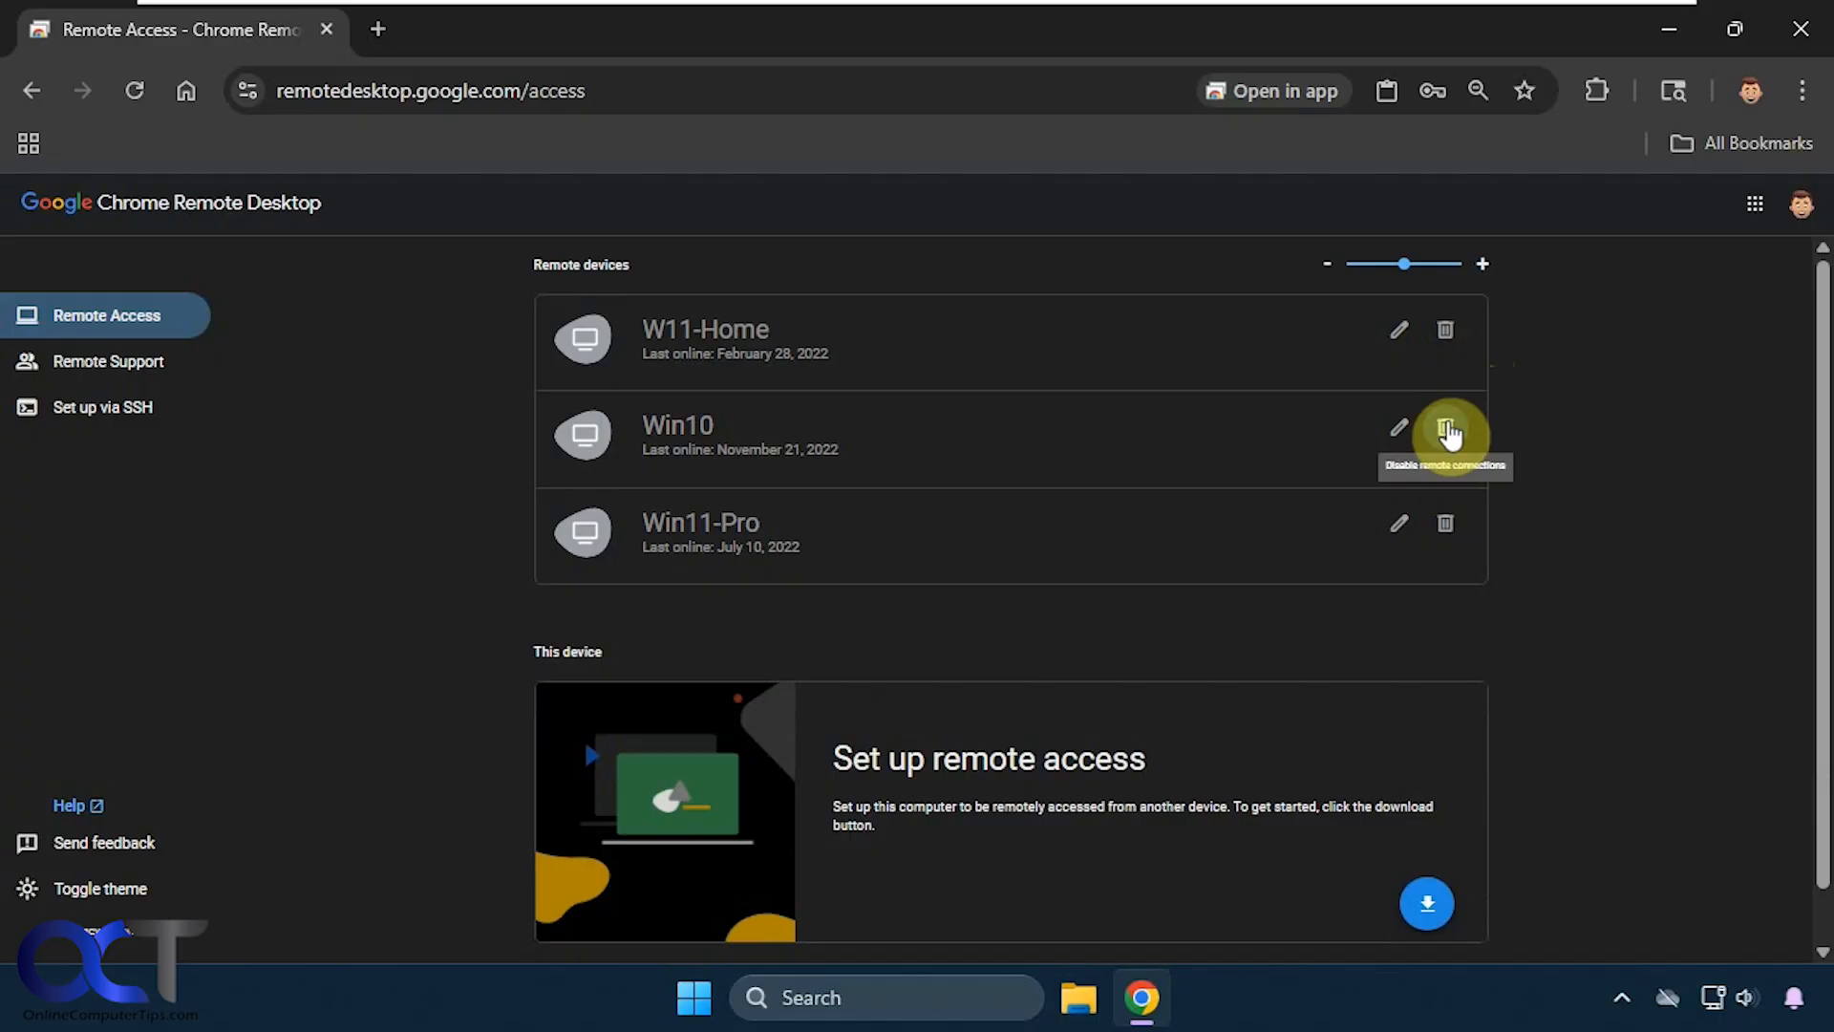
left_click(1446, 430)
left_click(1003, 628)
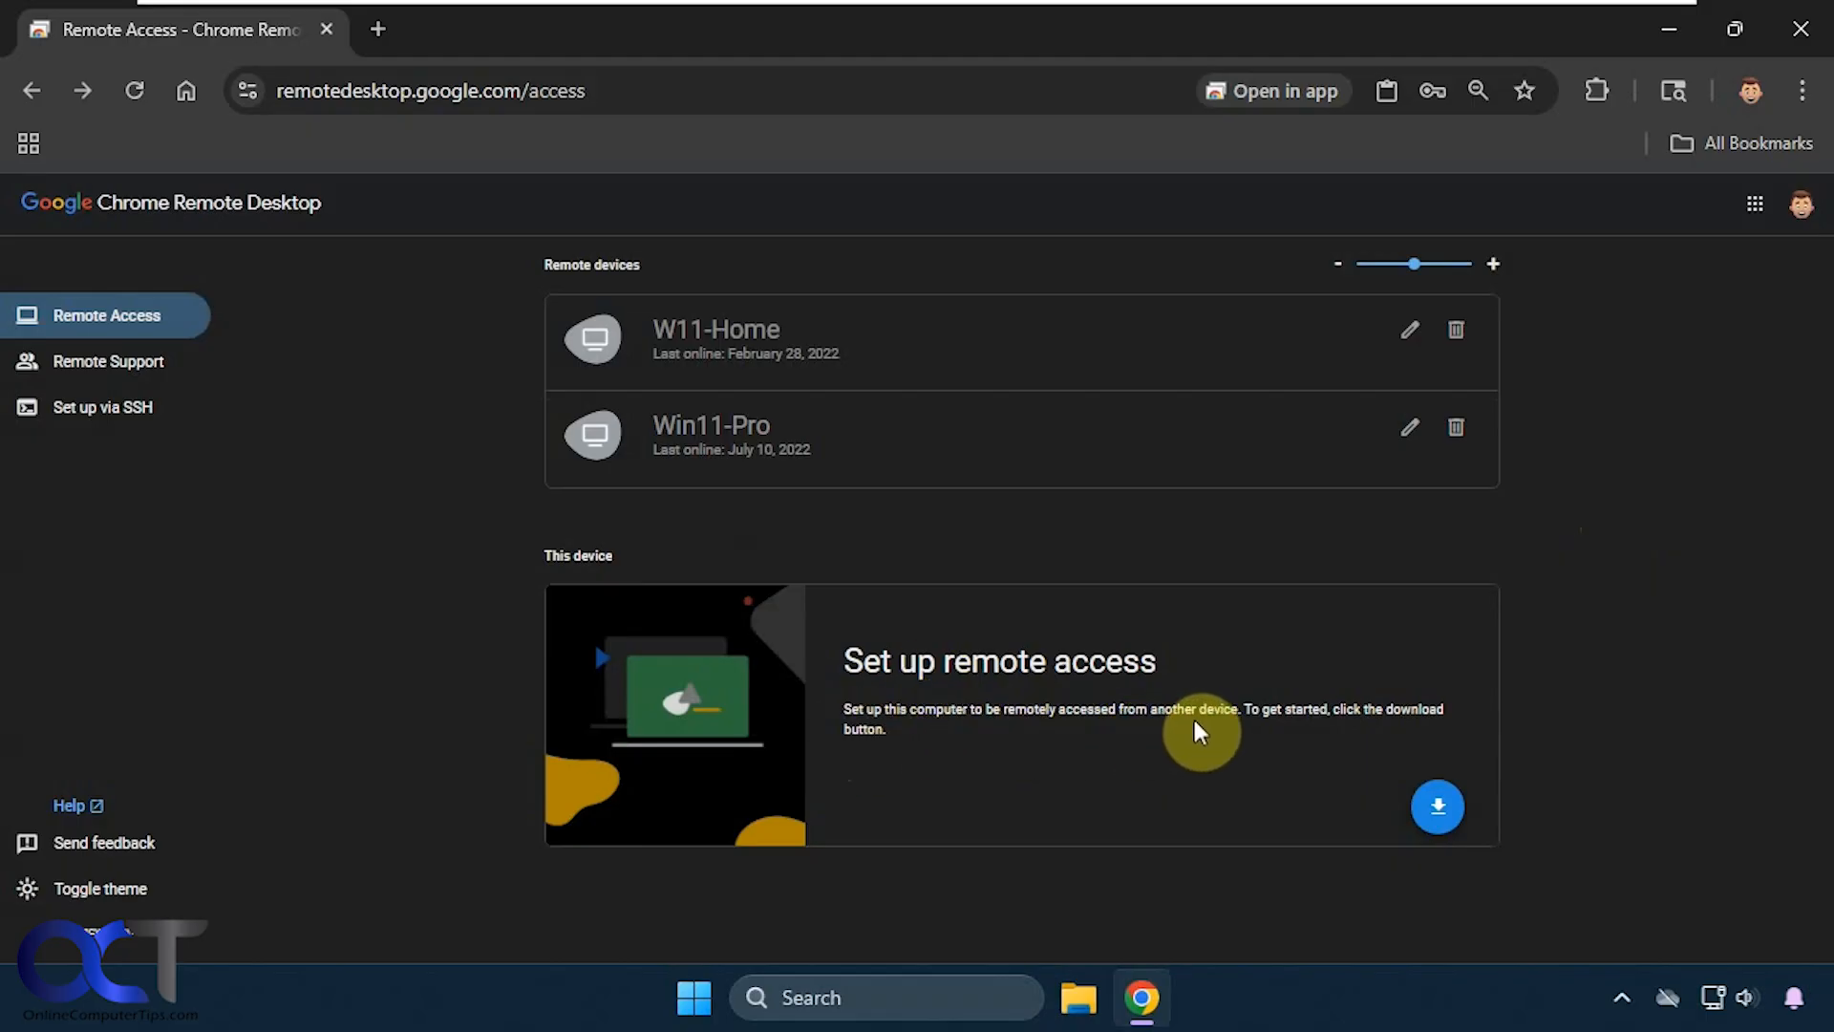
- Save chromeremotedesktophost.msi to the Desktop and accept the terms to install it
left_click(1433, 802)
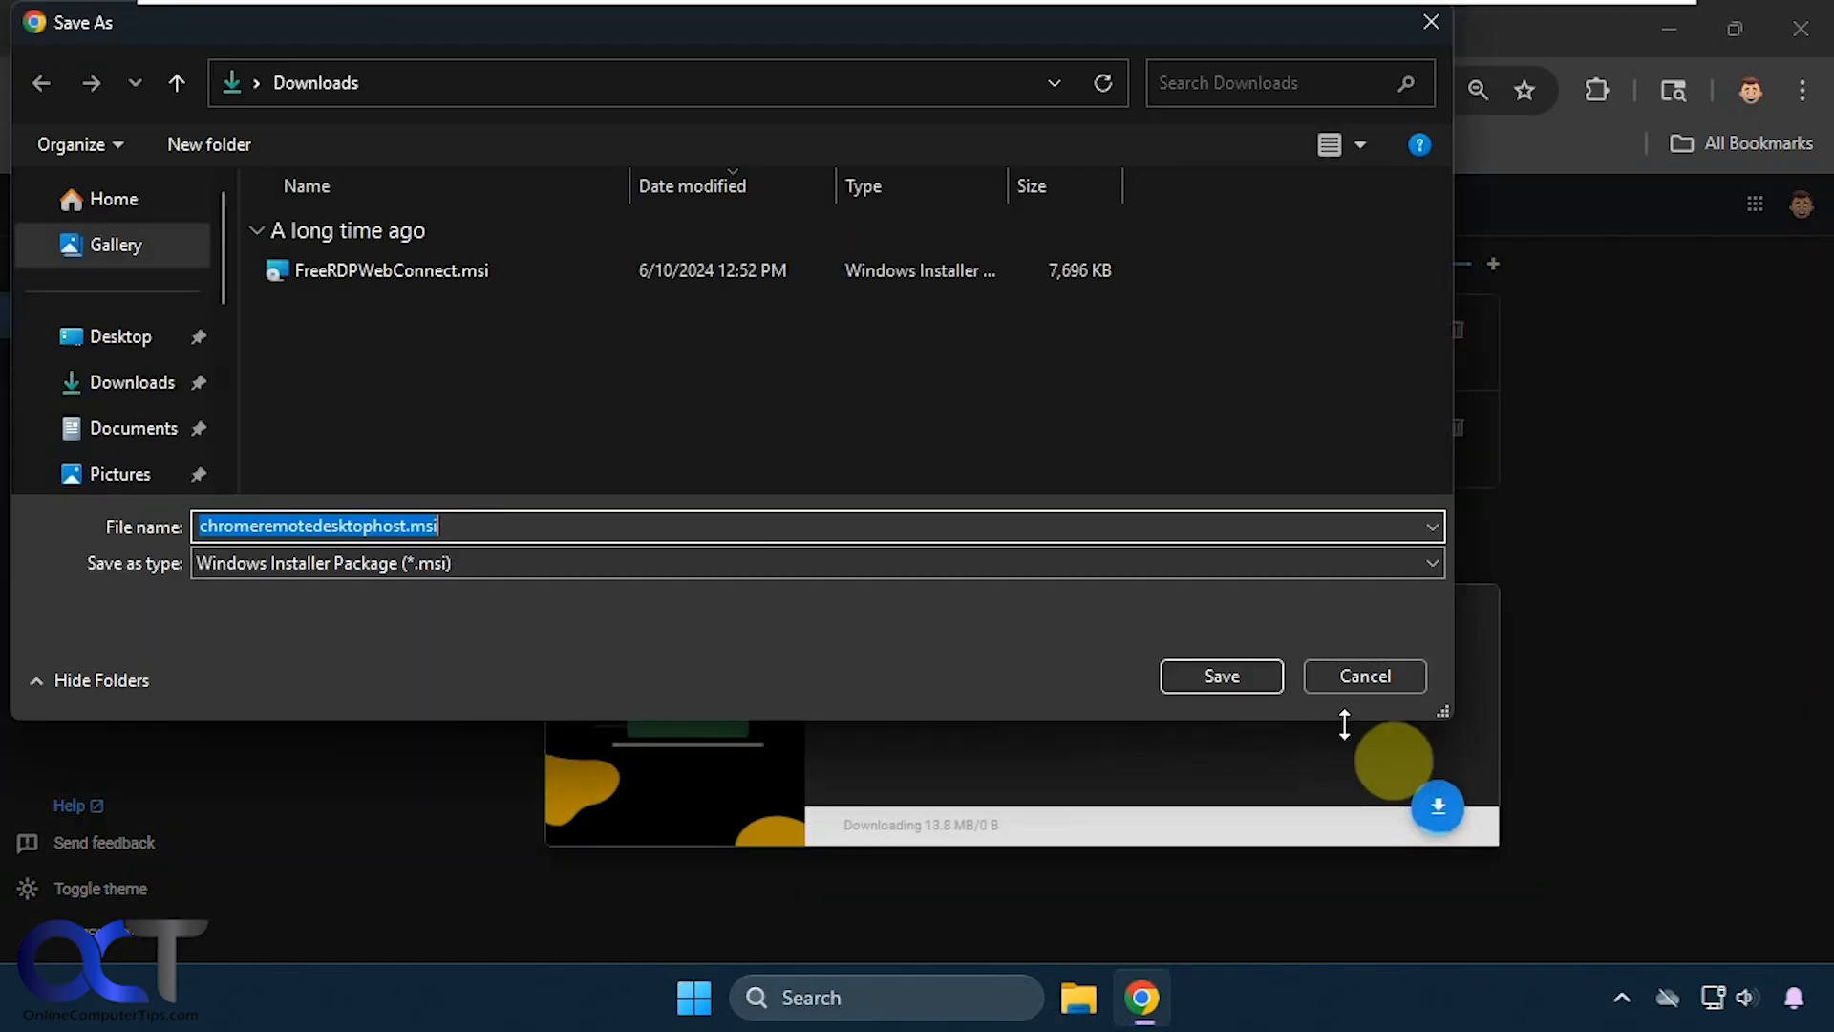
left_click(143, 346)
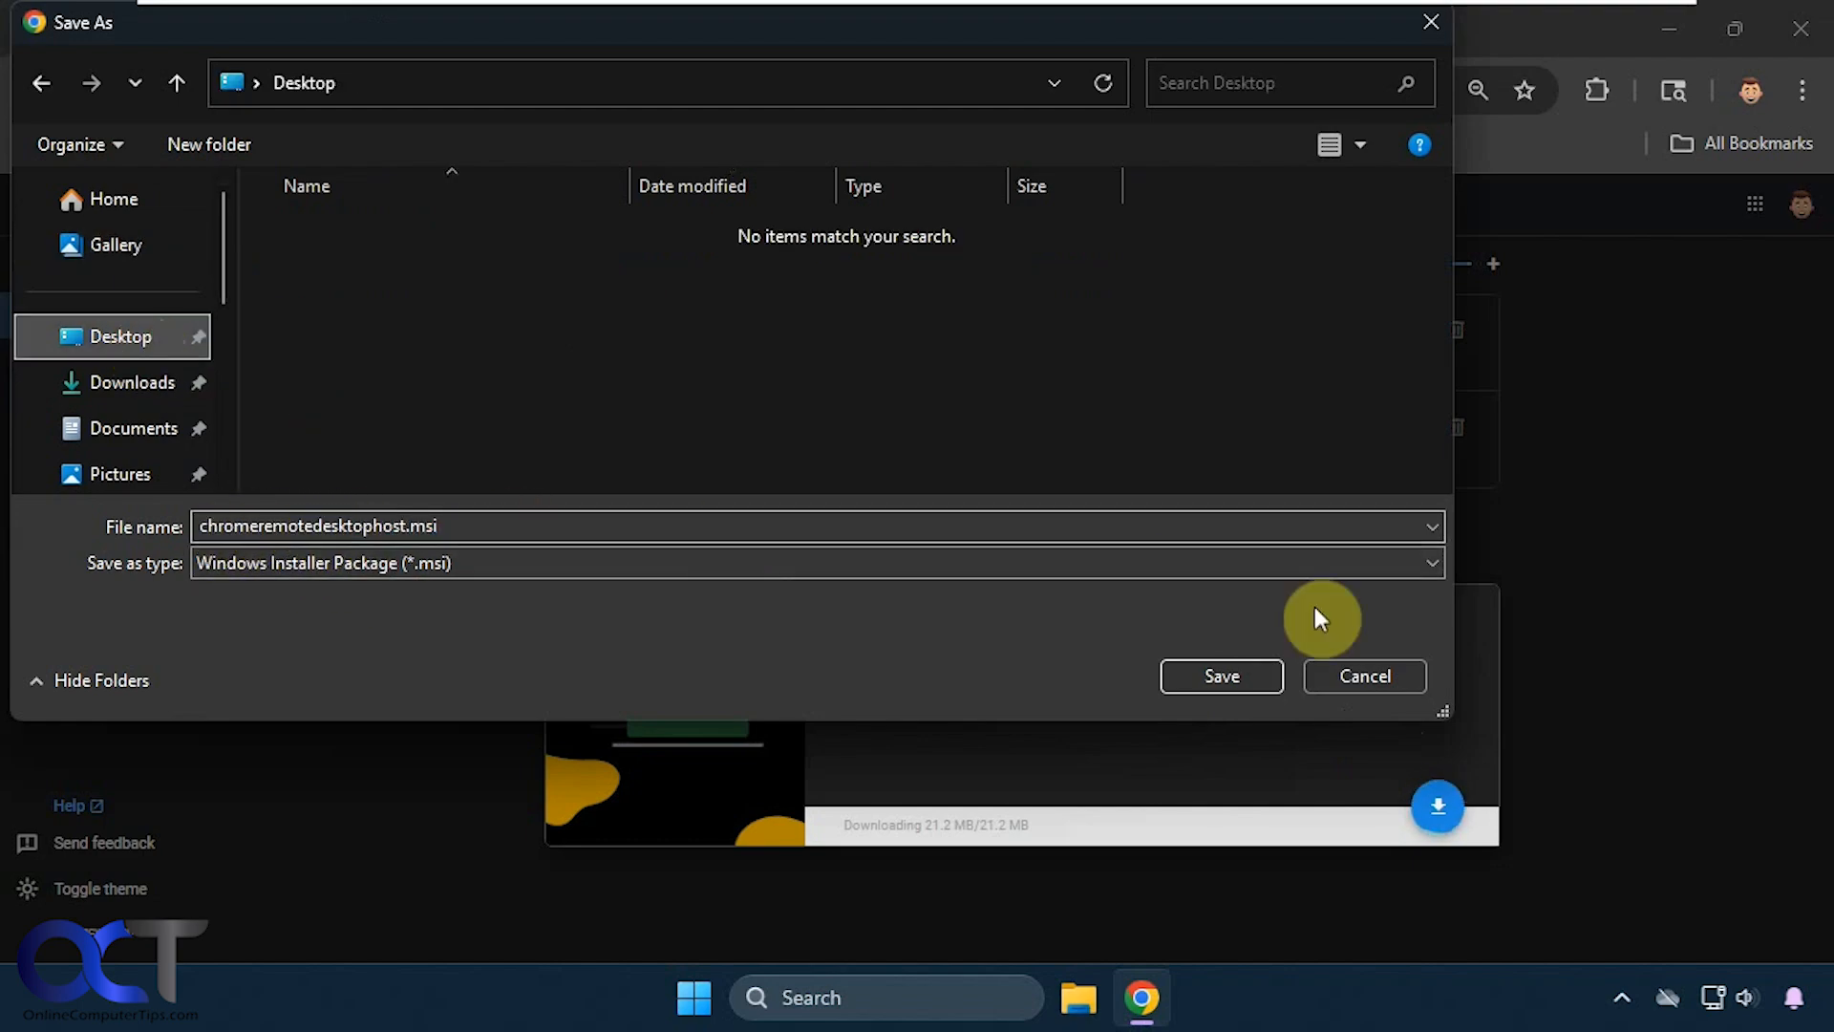
left_click(1240, 665)
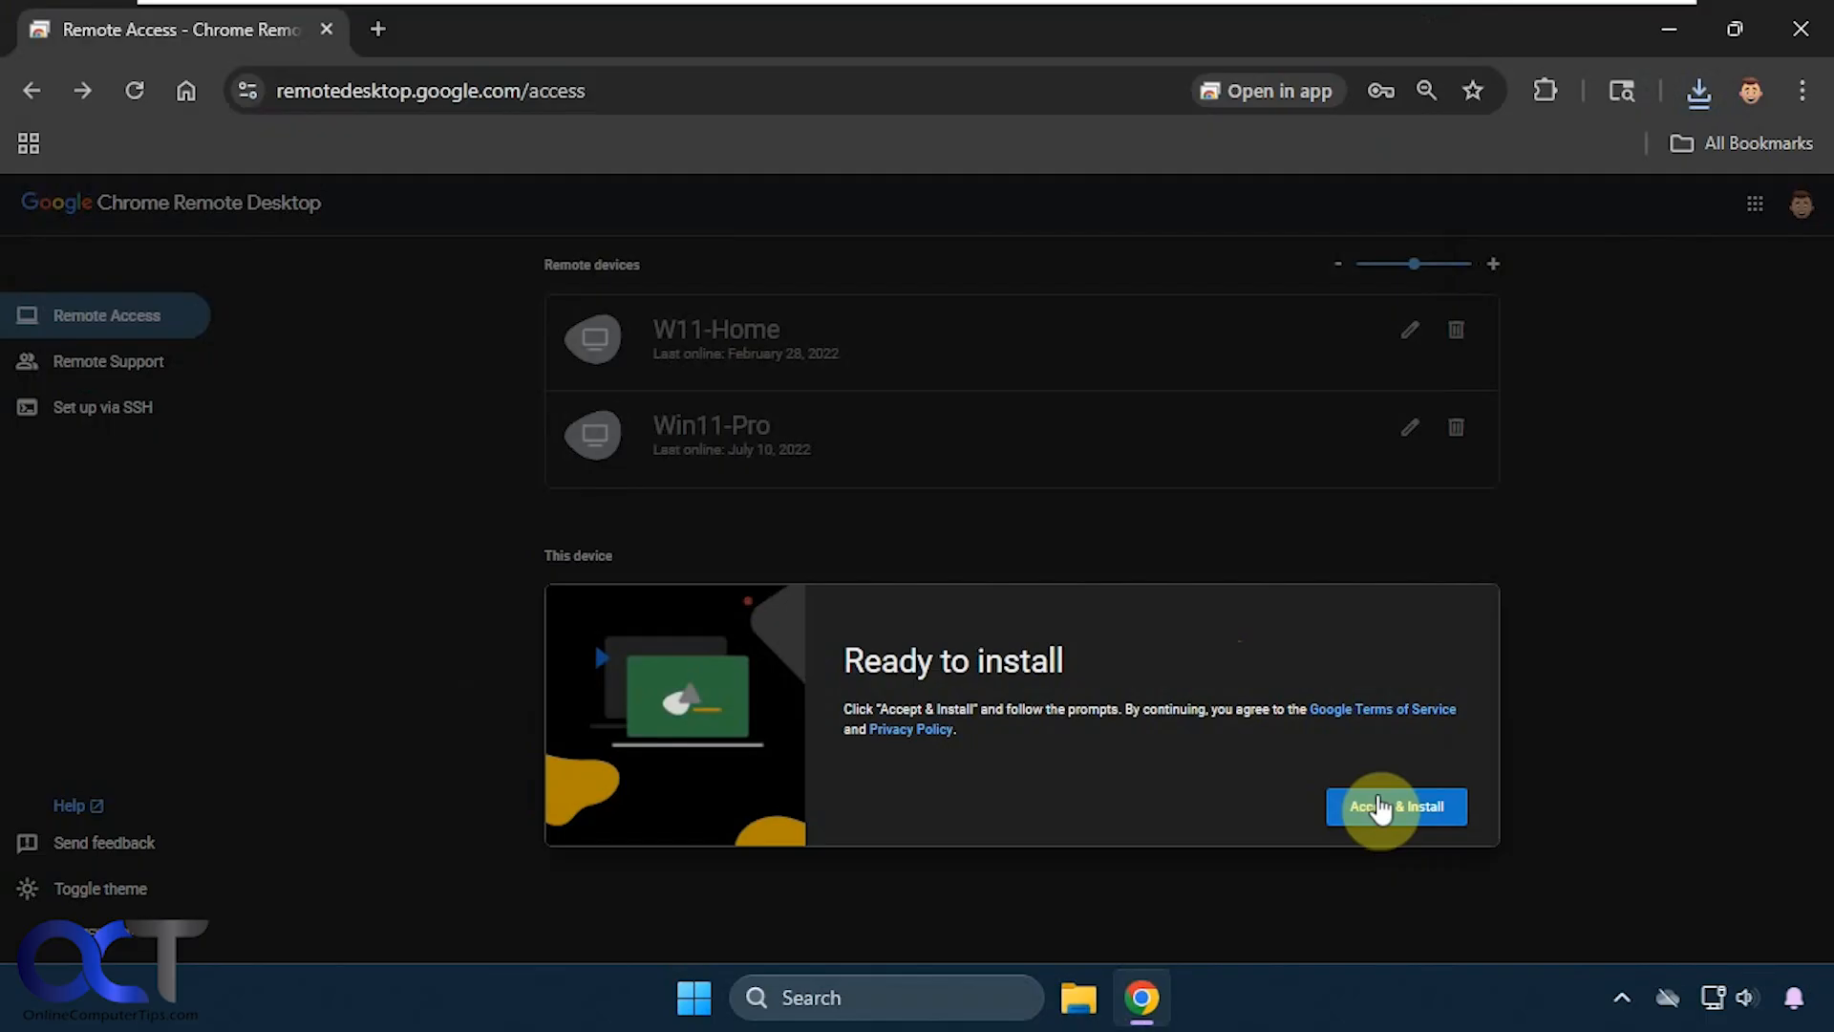
left_click(1380, 807)
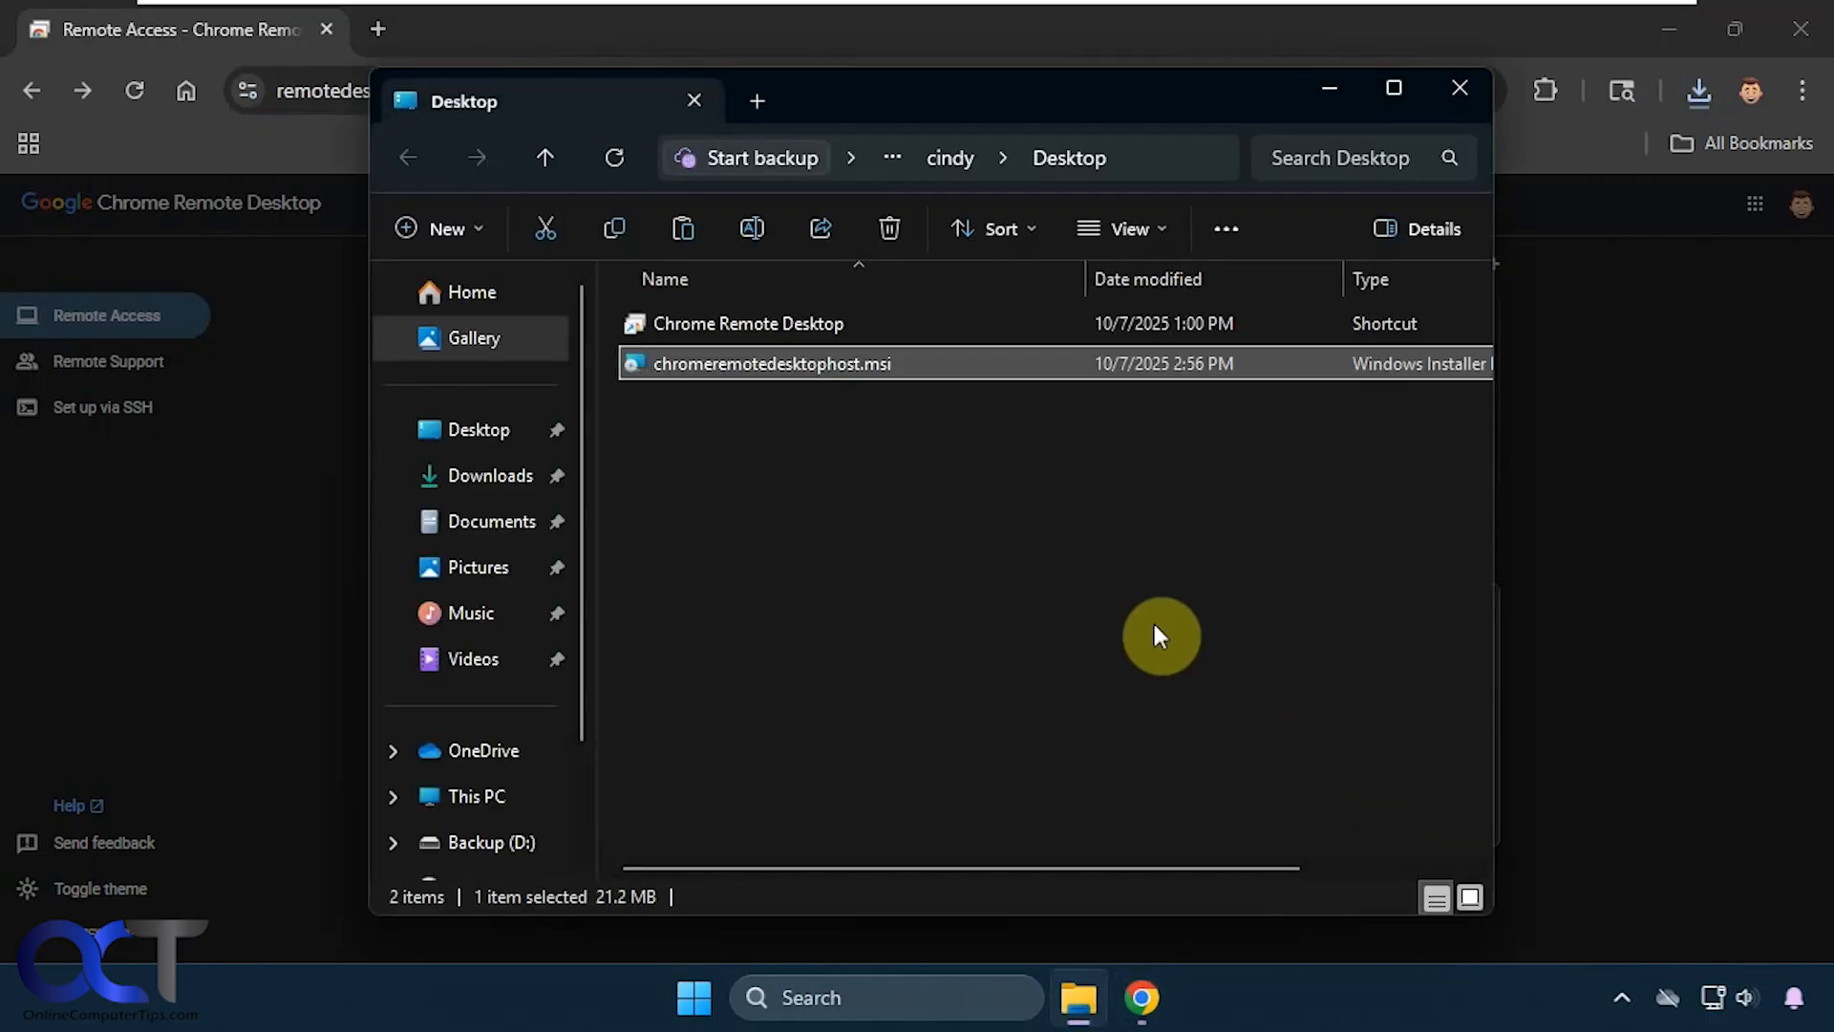
- Run chromeremotedesktophost.msi from the Desktop and approve the Google Chrome Installer prompt
double_click(771, 364)
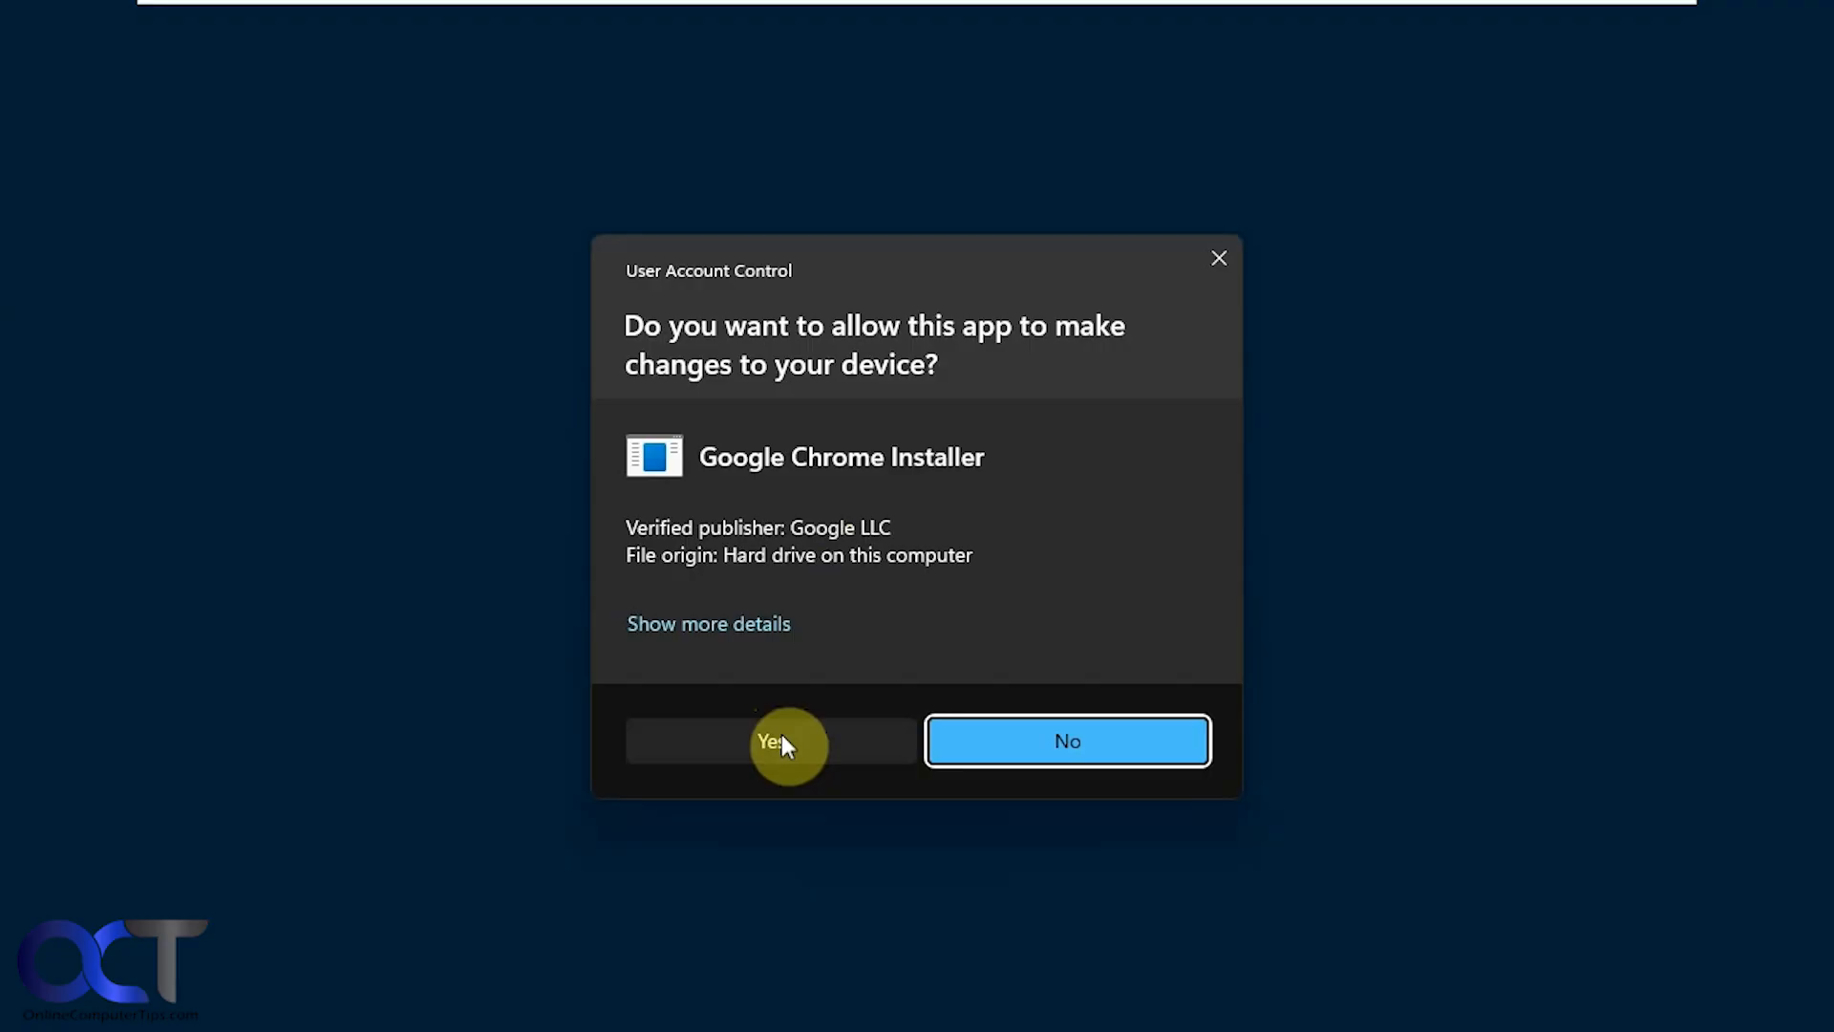
left_click(781, 739)
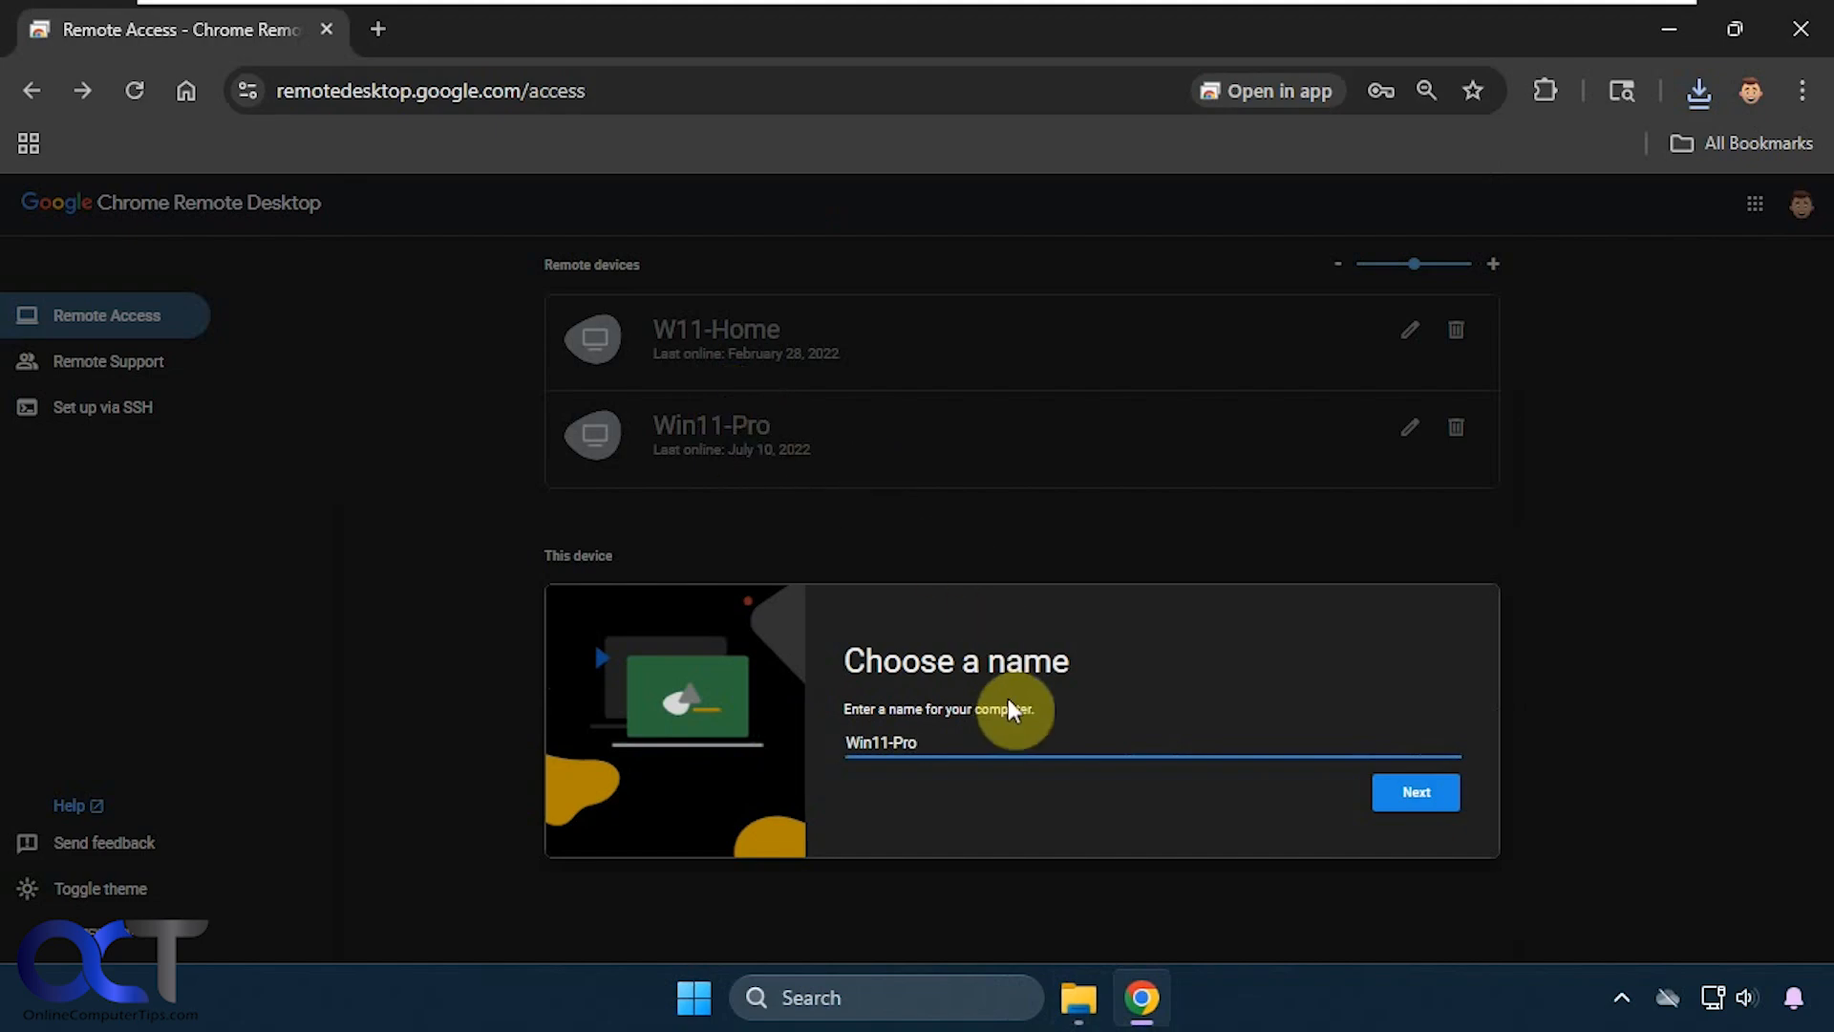
- Name the computer Win11-ProNew and enter the six-digit access PIN twice
type("New")
left_click(1399, 792)
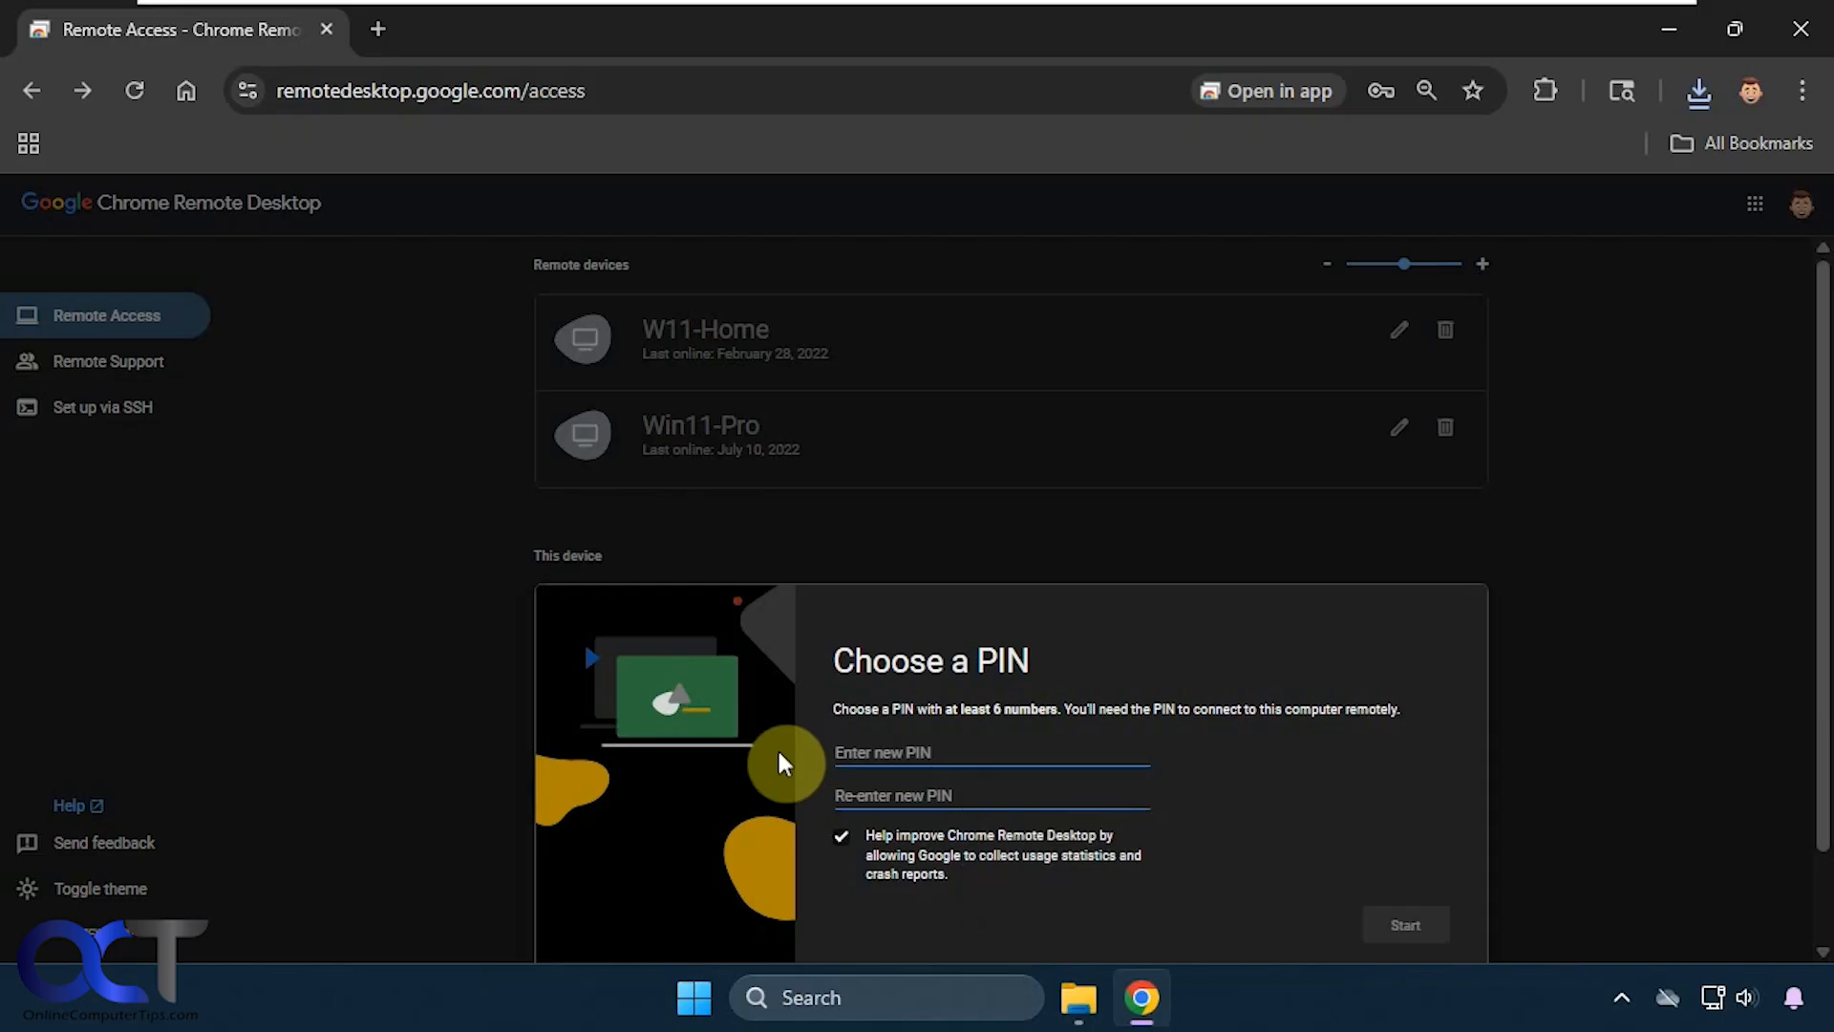
type("123456")
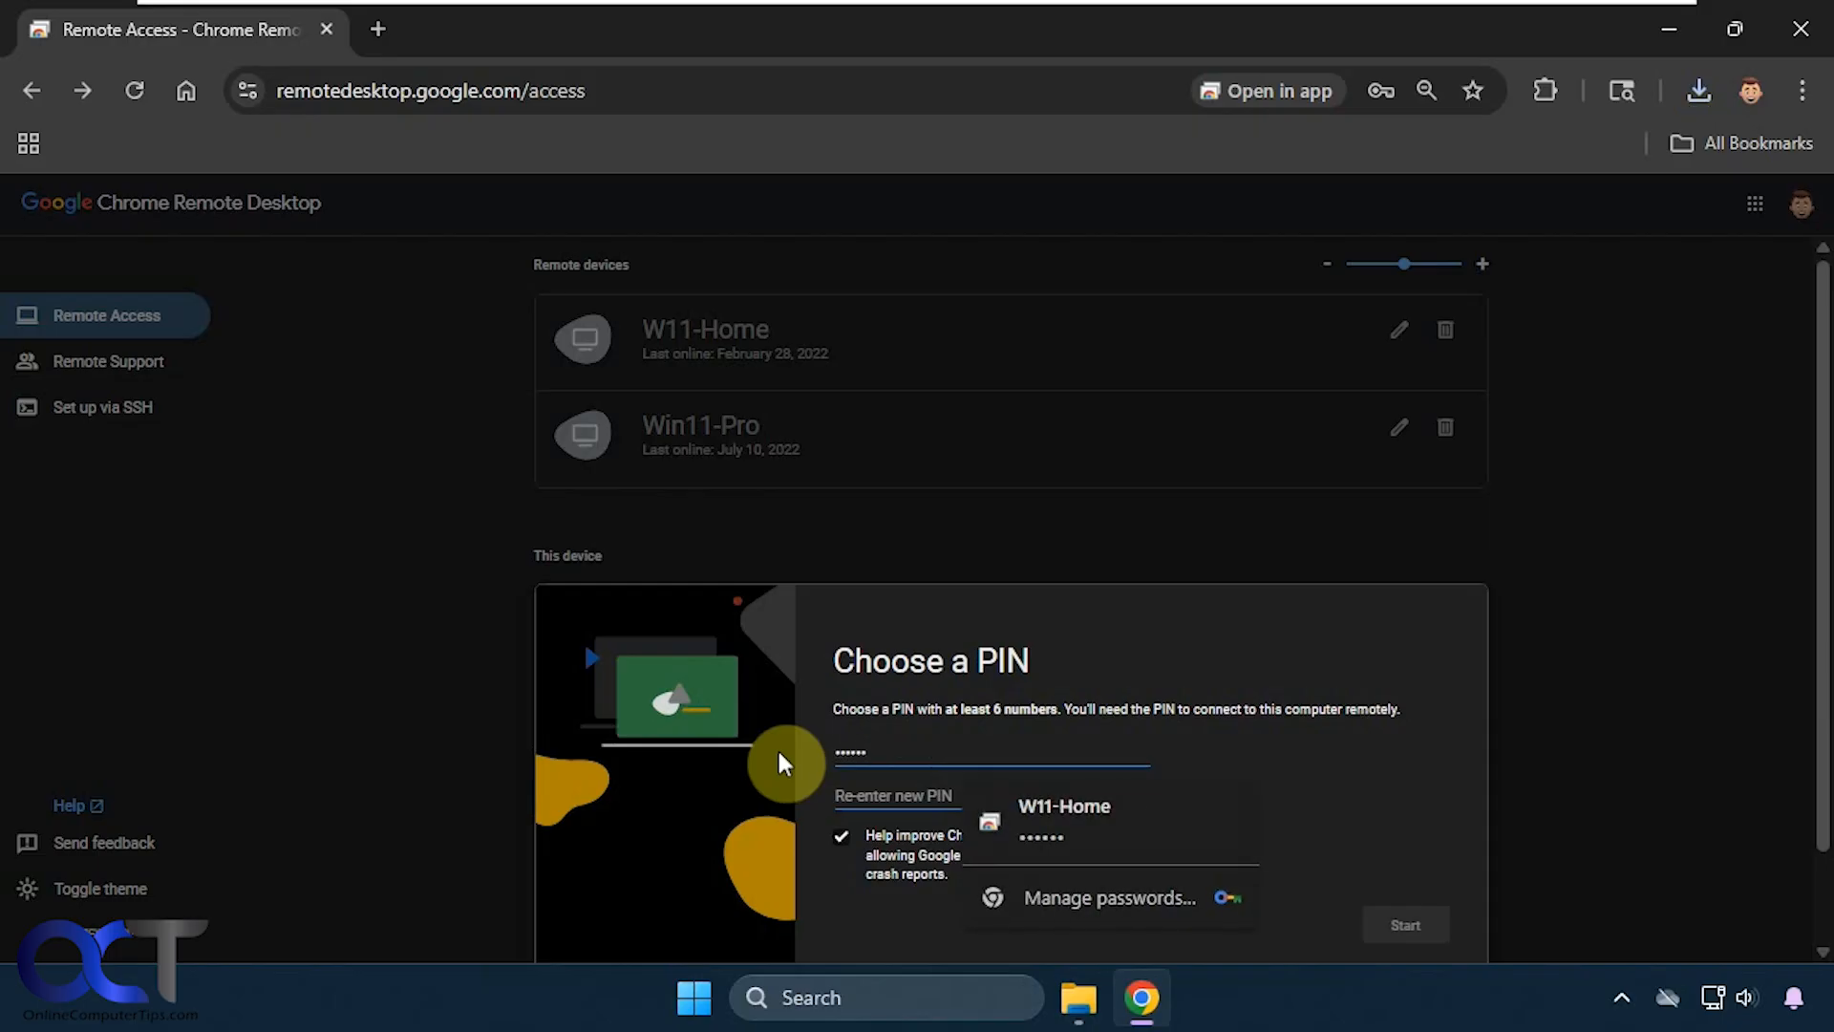
key("Tab")
type("123456")
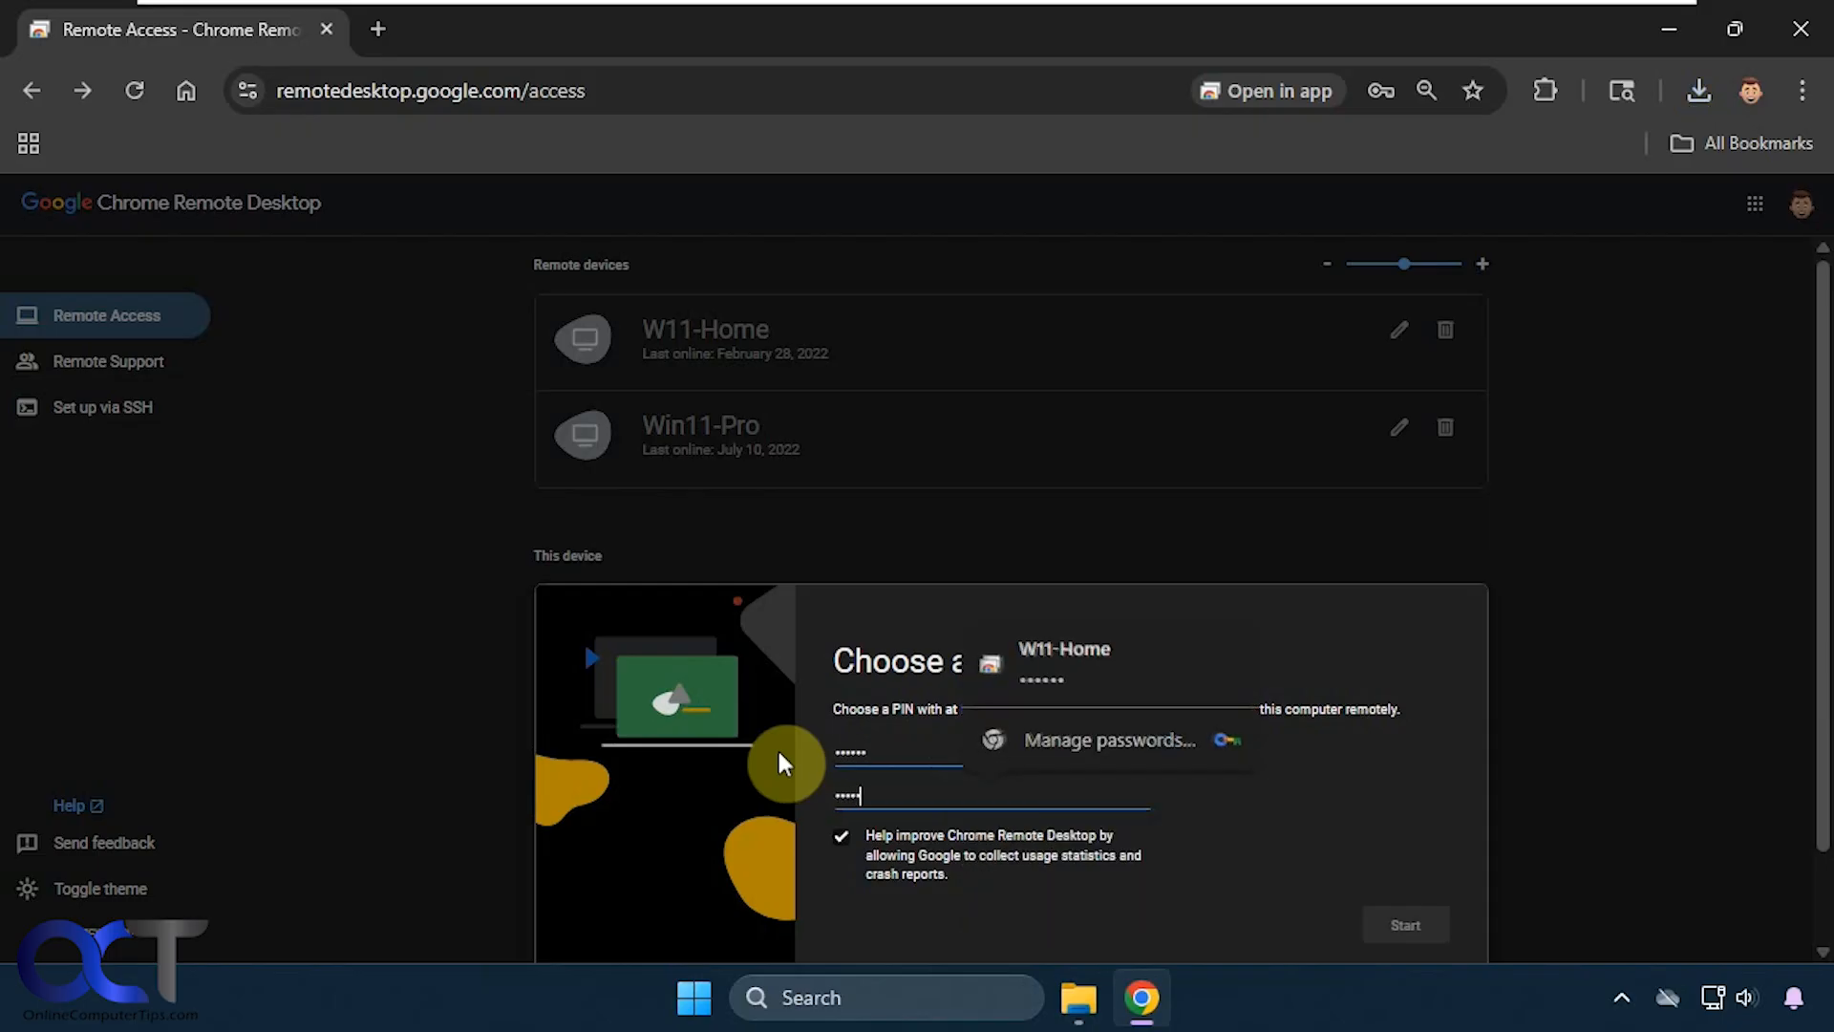
- Opt out of usage statistics, start remote access, and dismiss the password-update offer
left_click(843, 838)
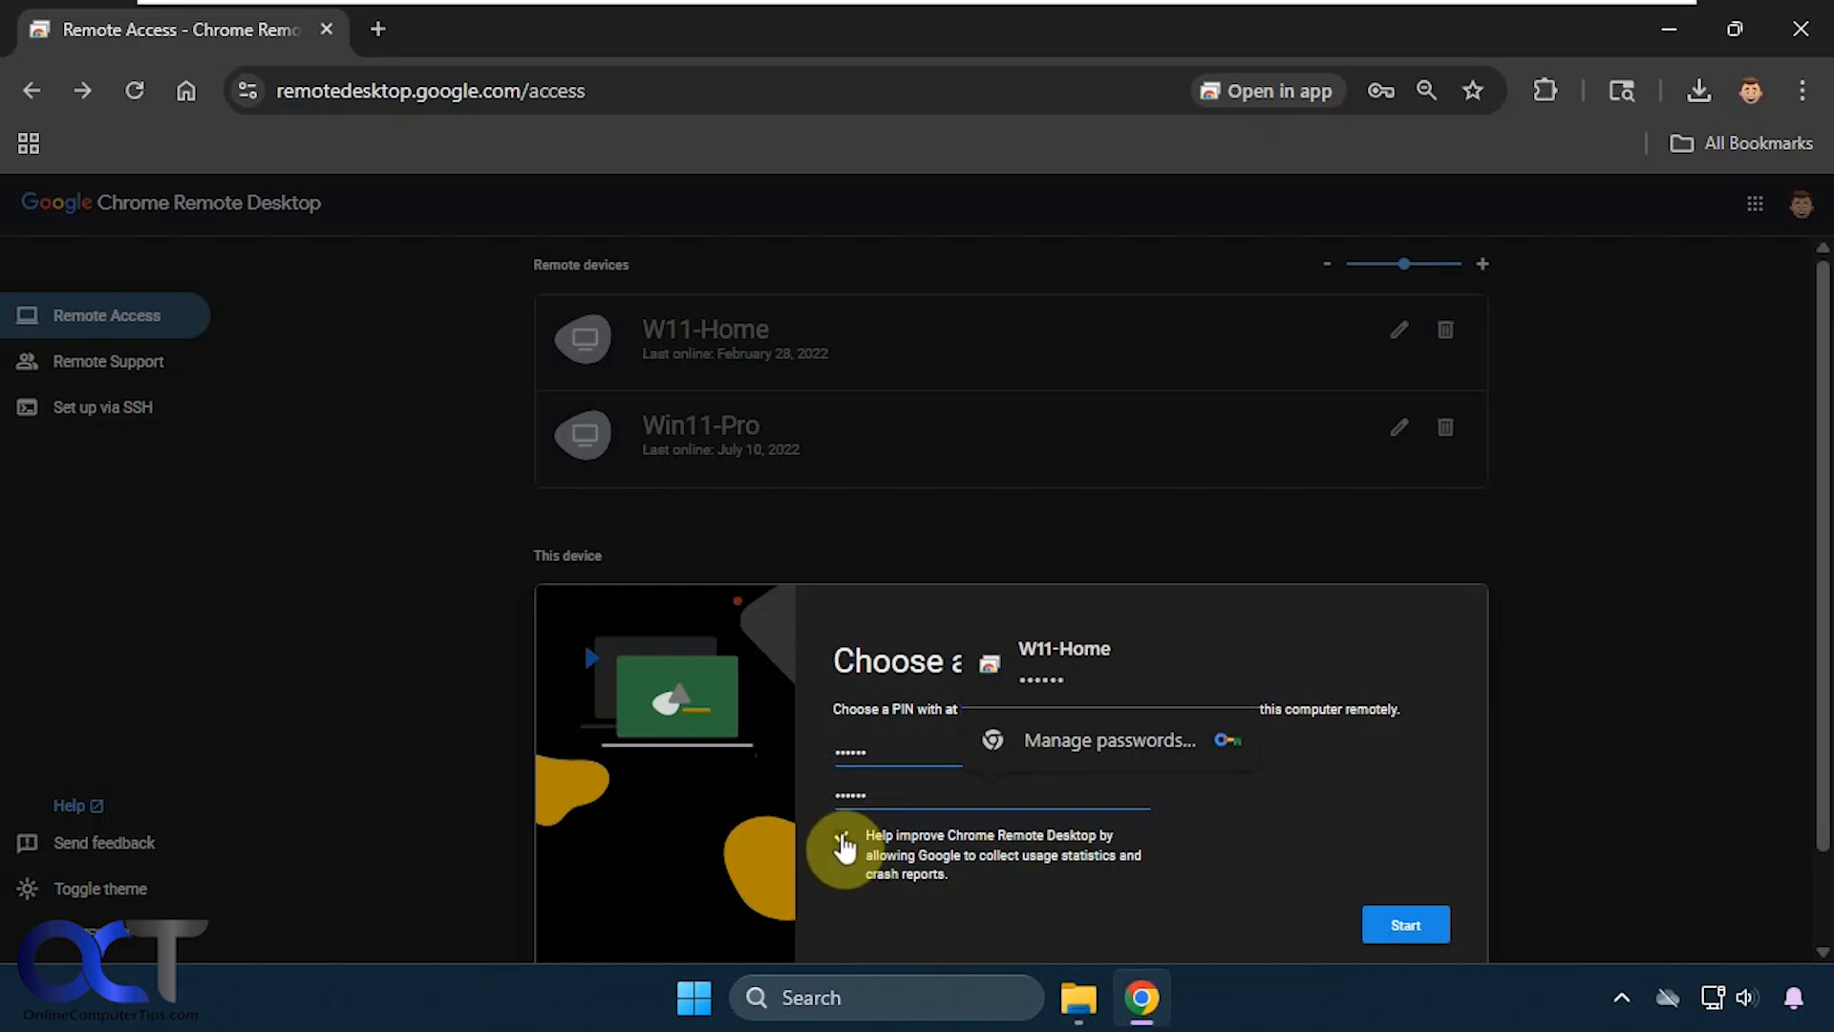
left_click(842, 839)
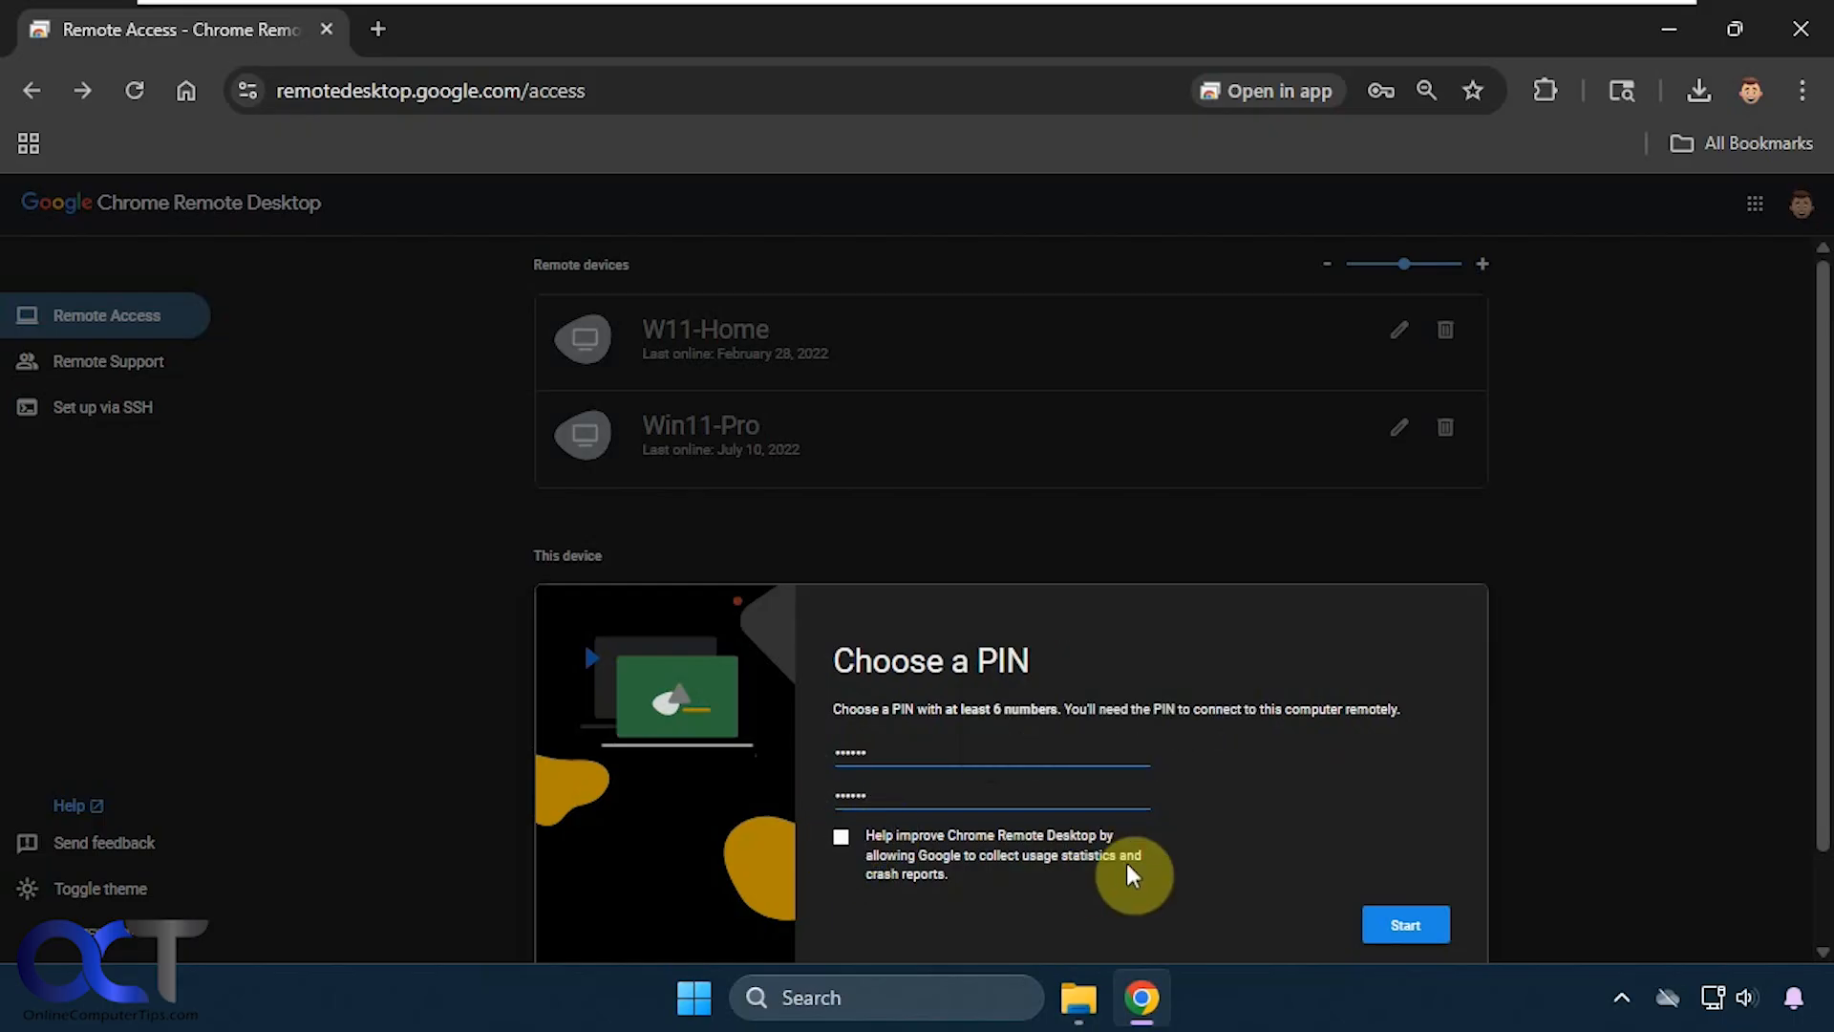
left_click(1386, 931)
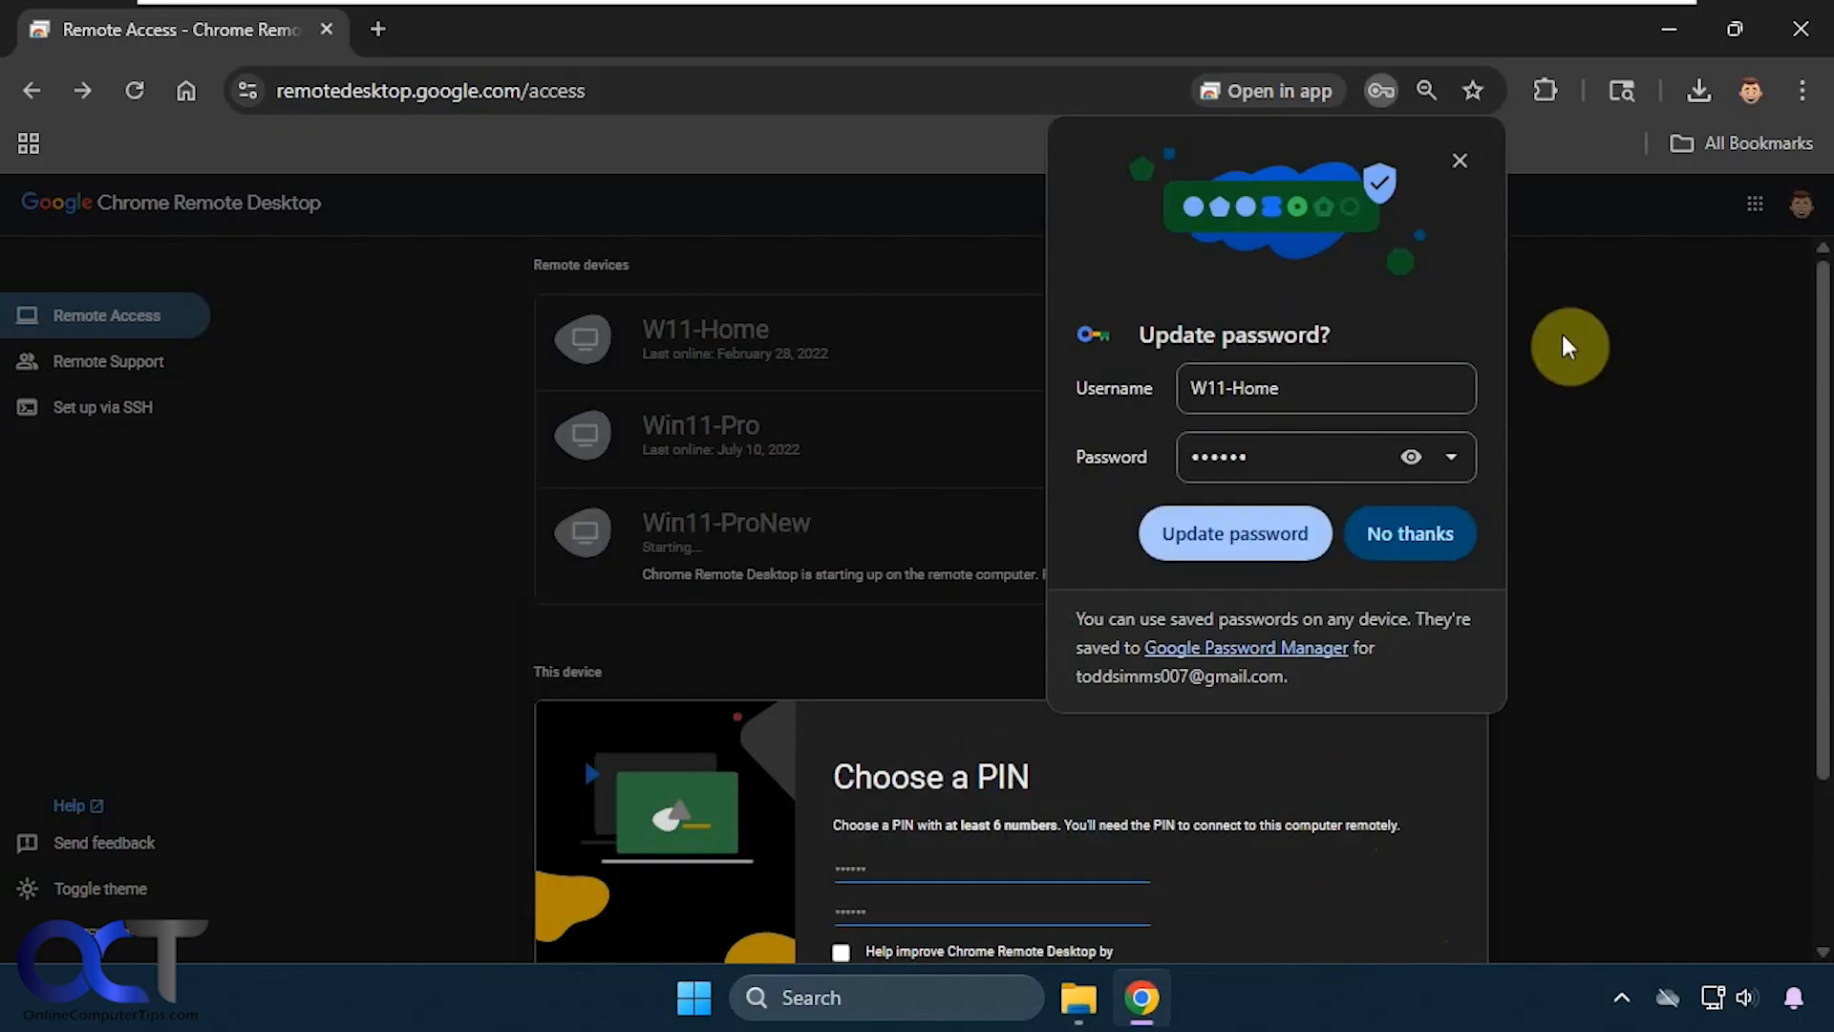
left_click(1461, 160)
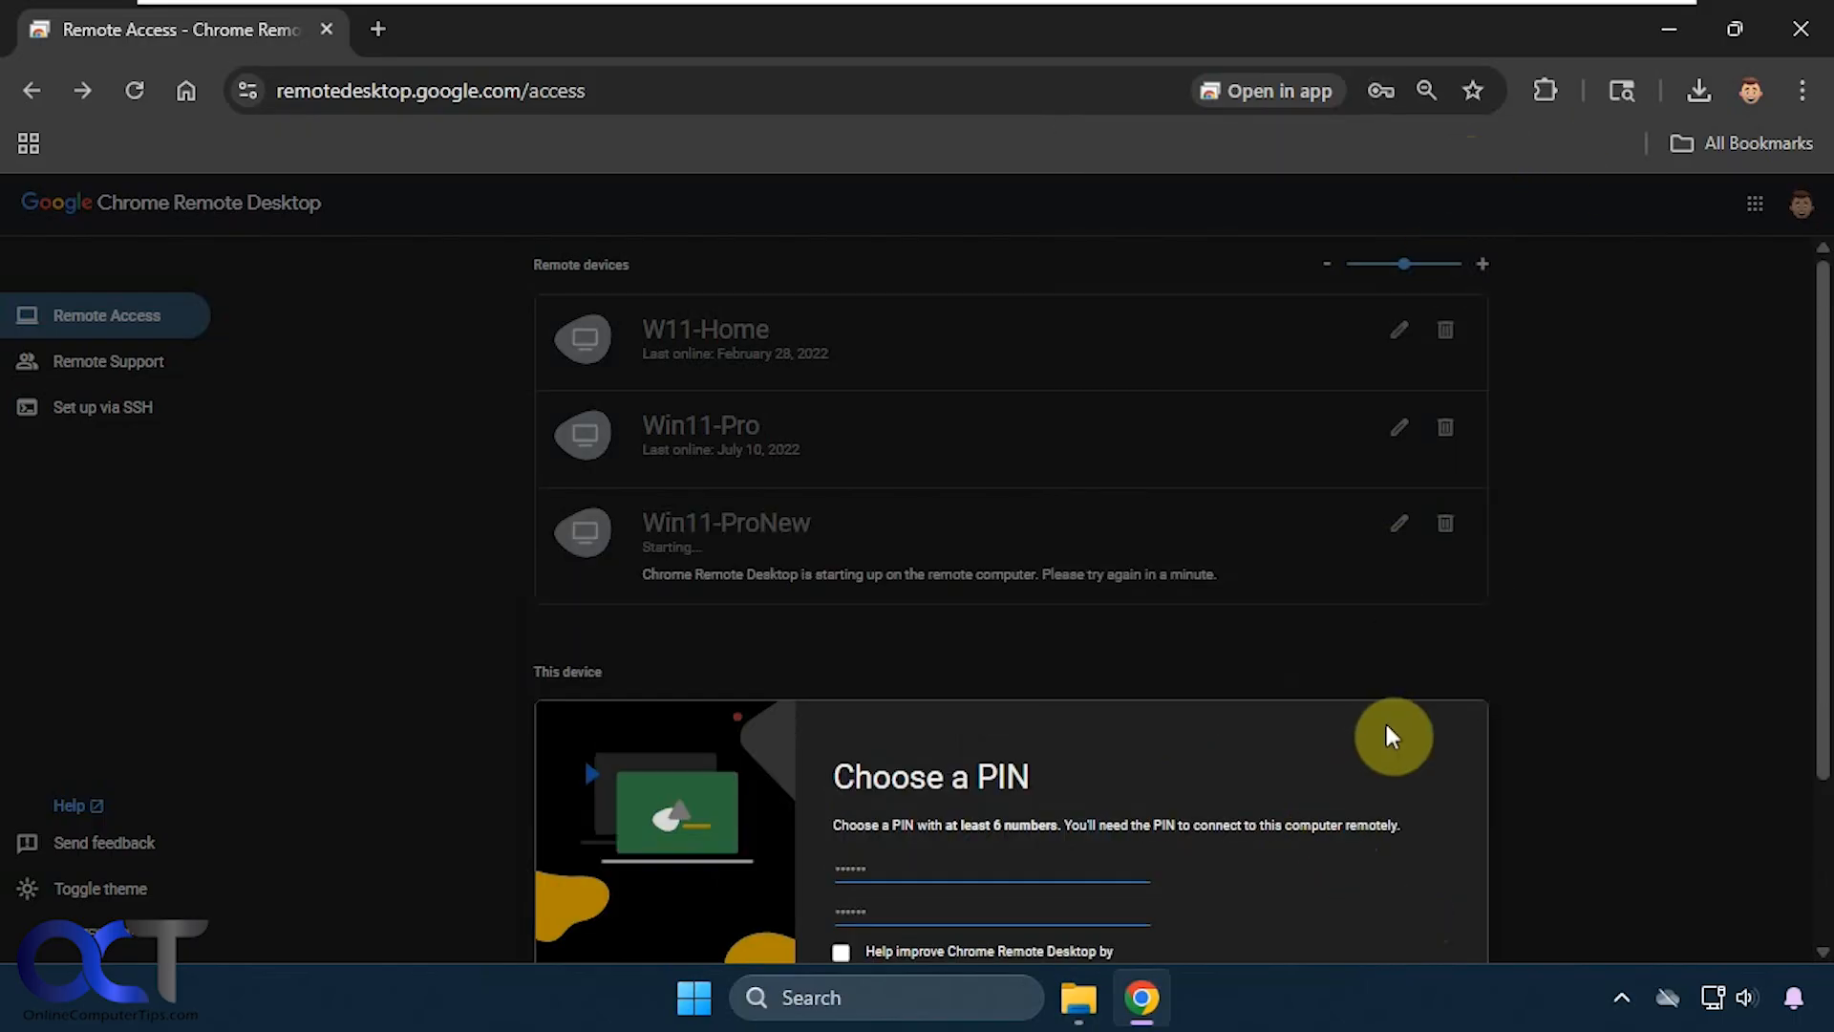
scroll(1395, 733, "down", 2)
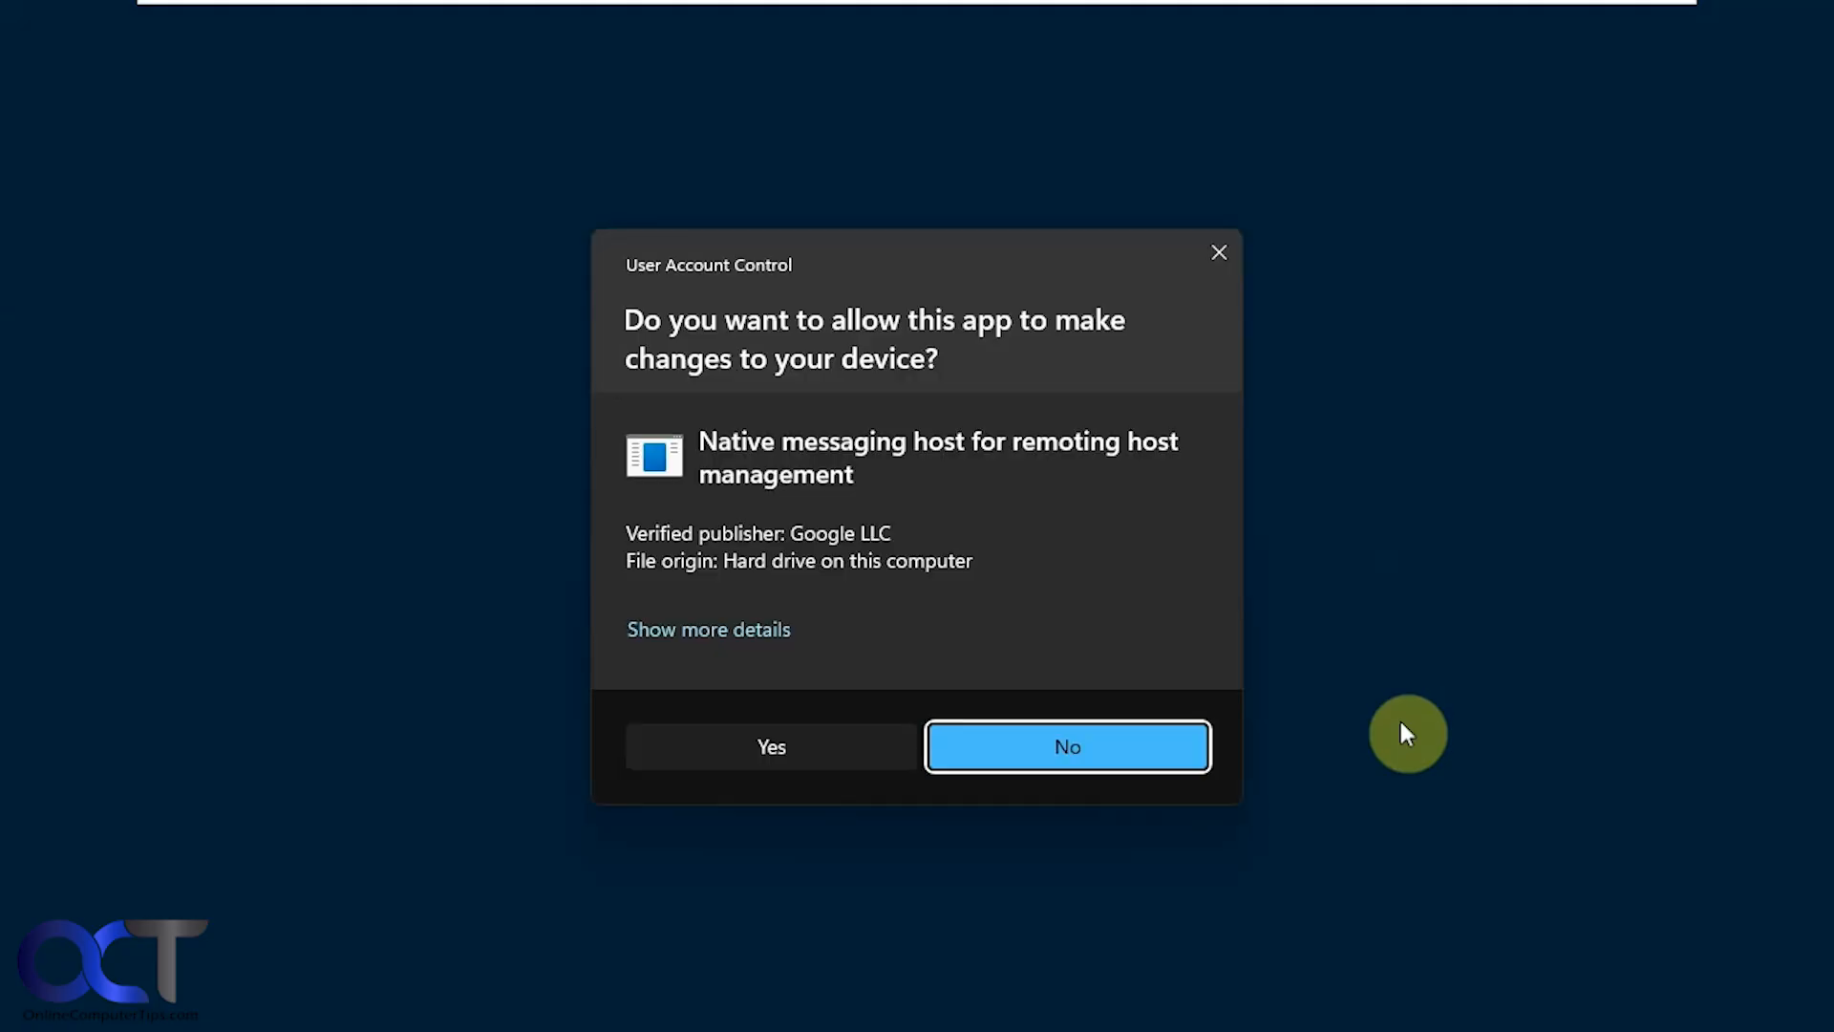
- Approve the remoting host's permission prompt so Win11-ProNew shows Online
left_click(801, 742)
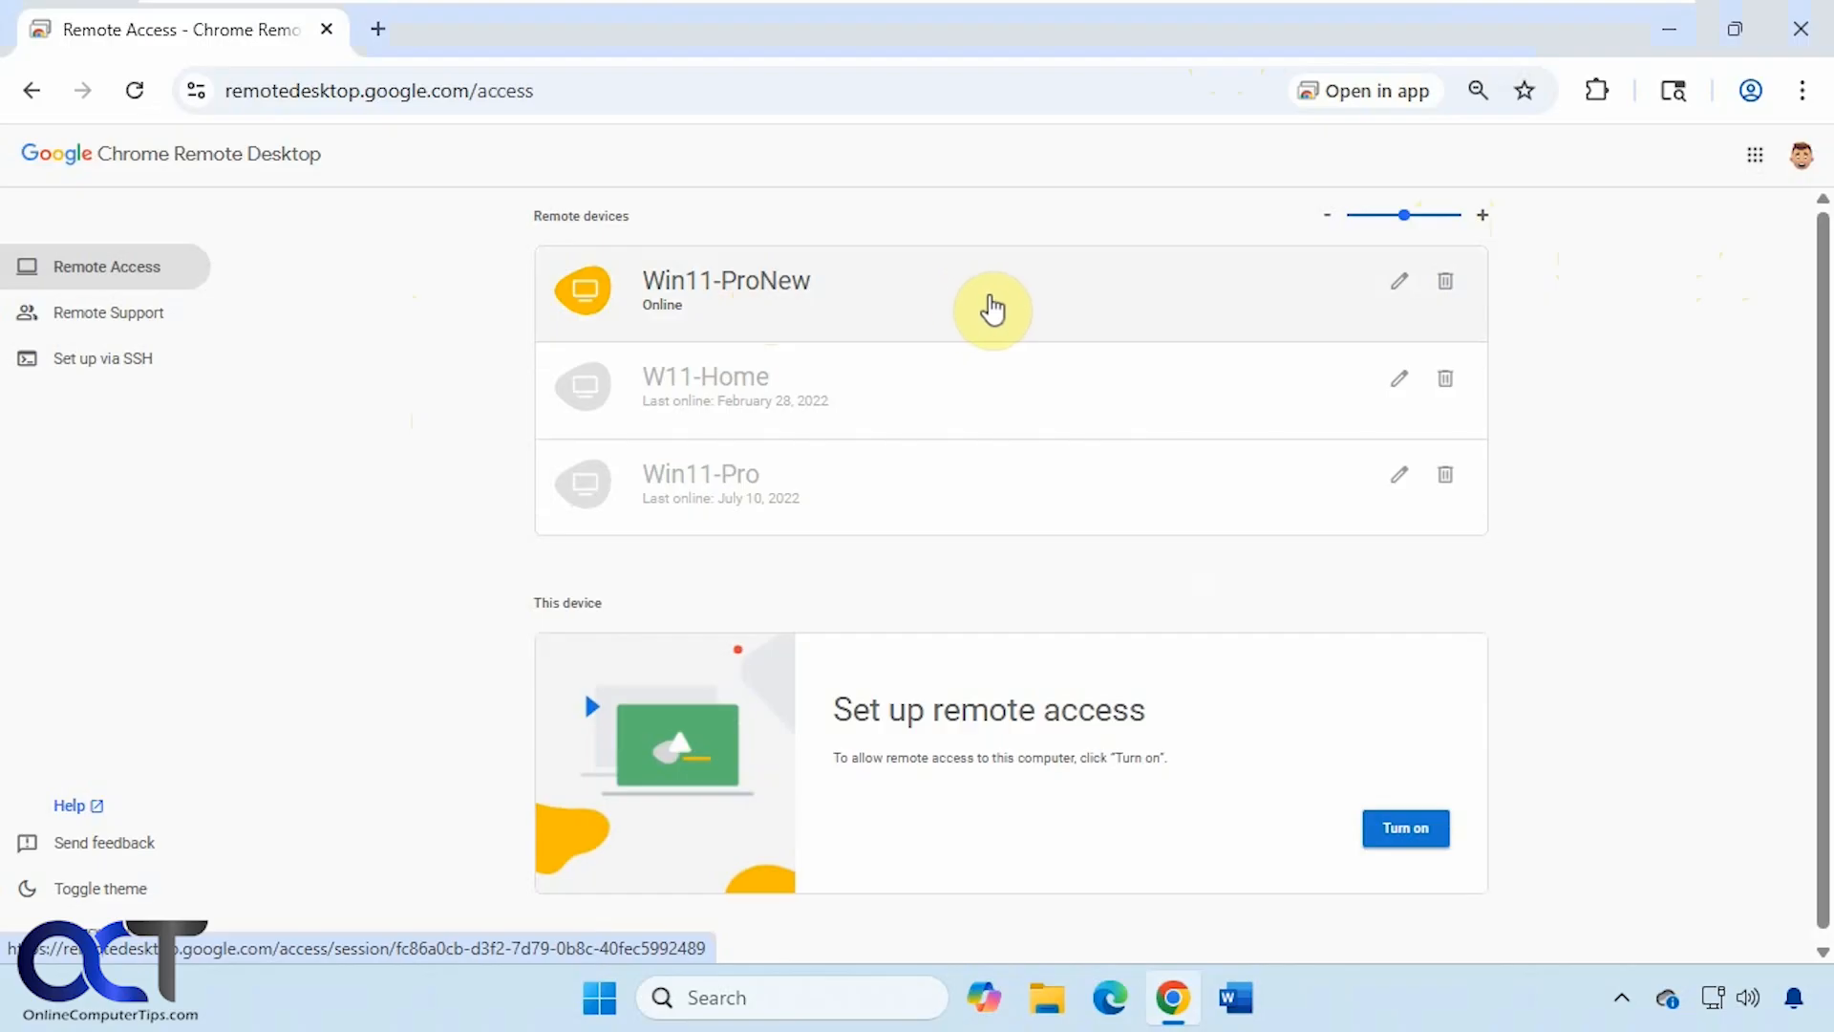
- Connect to Win11-ProNew with its PIN, ticking Remember my PIN
left_click(804, 294)
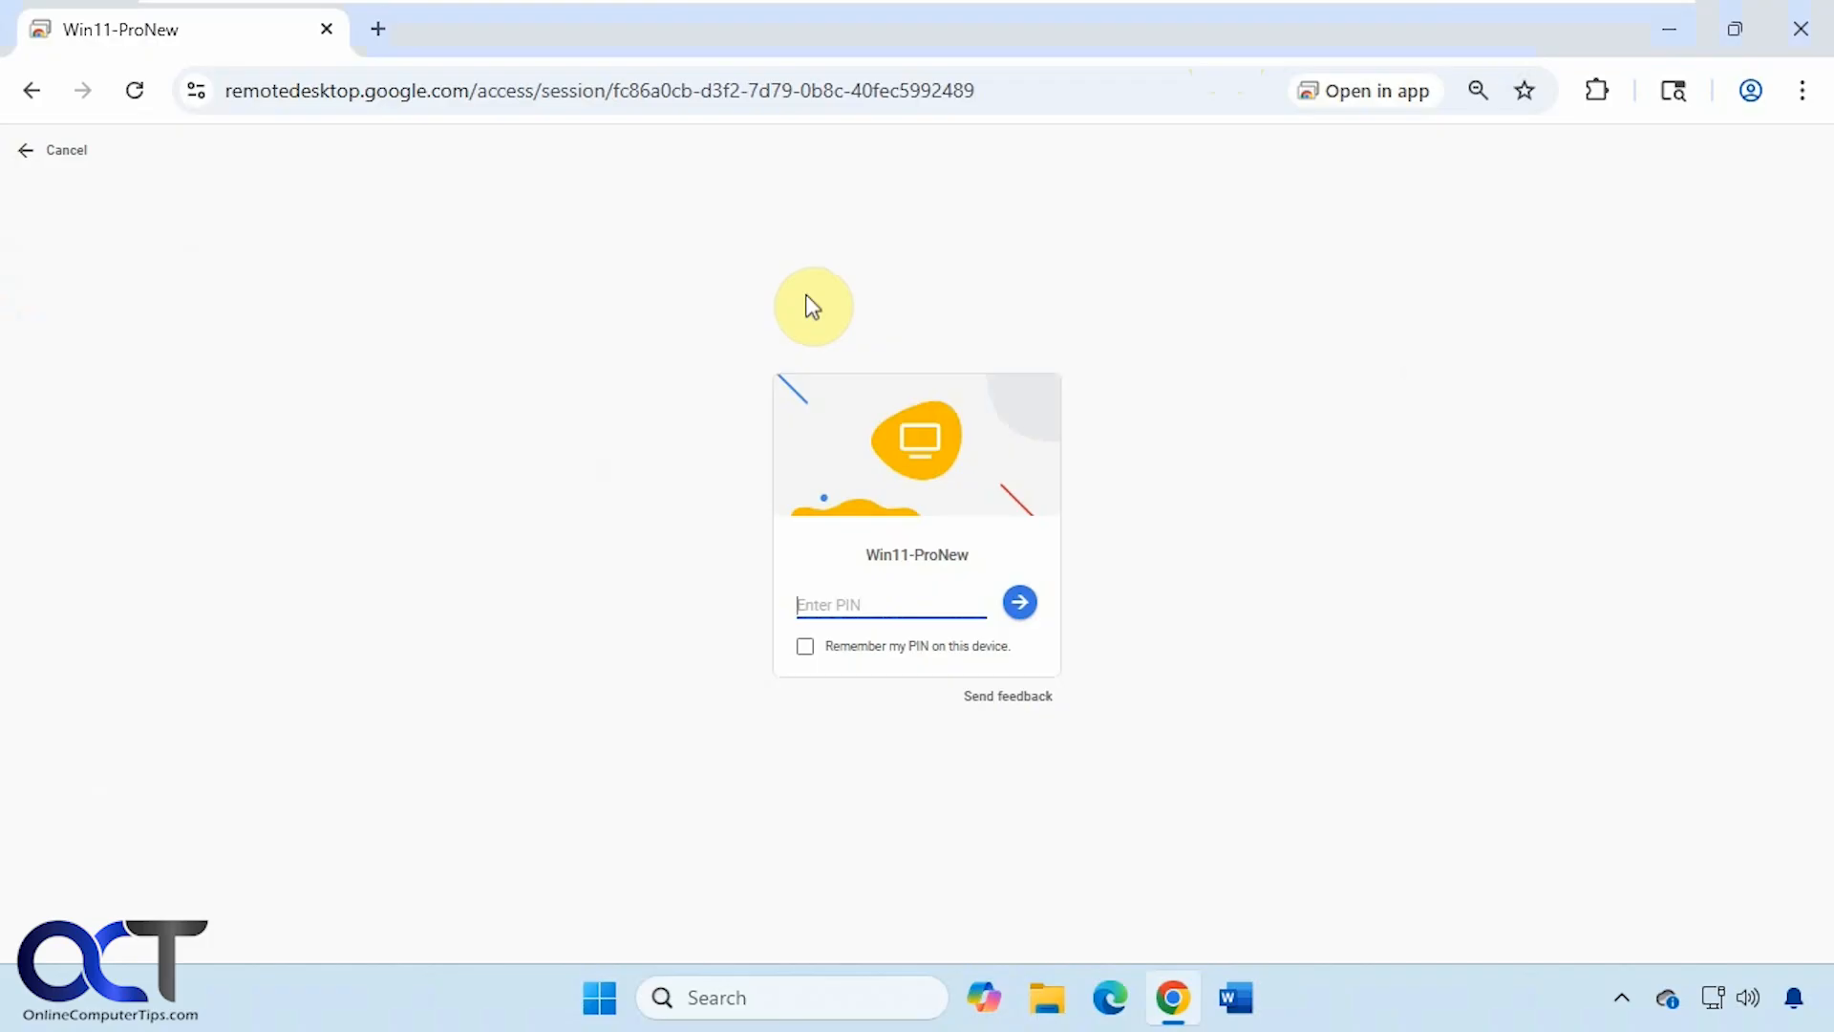
type("123456")
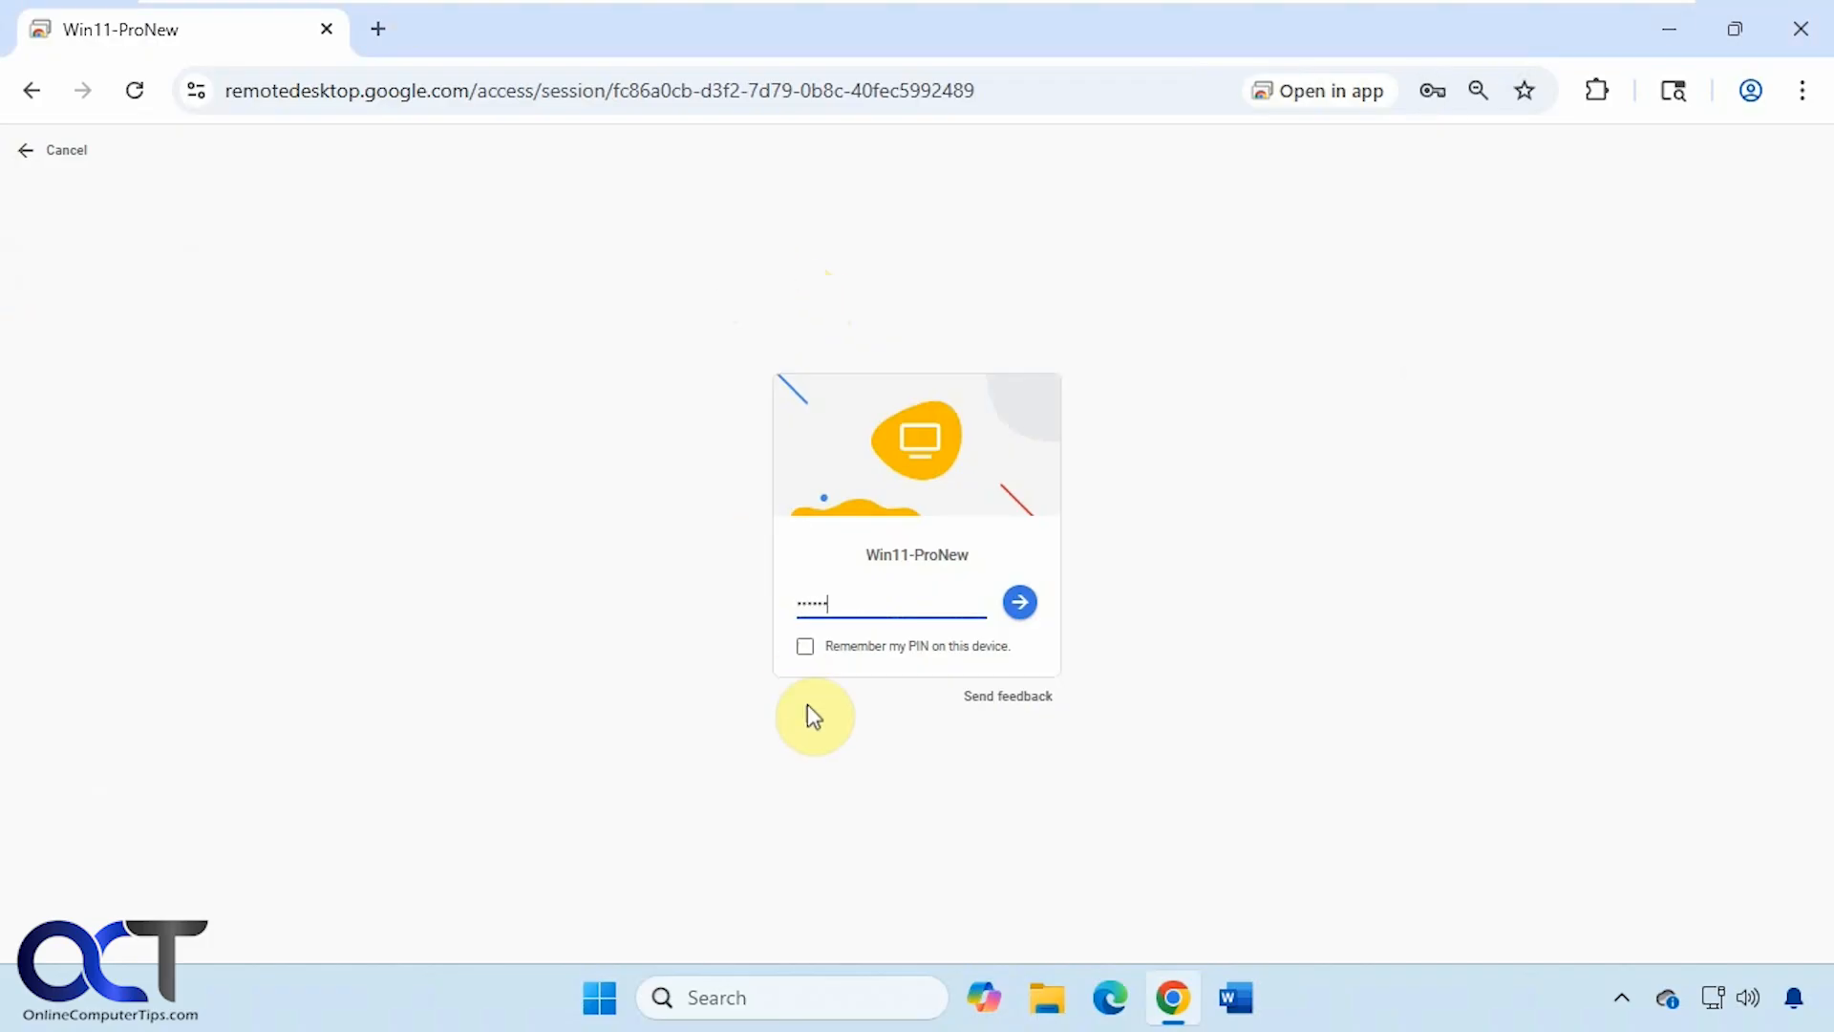
left_click(807, 649)
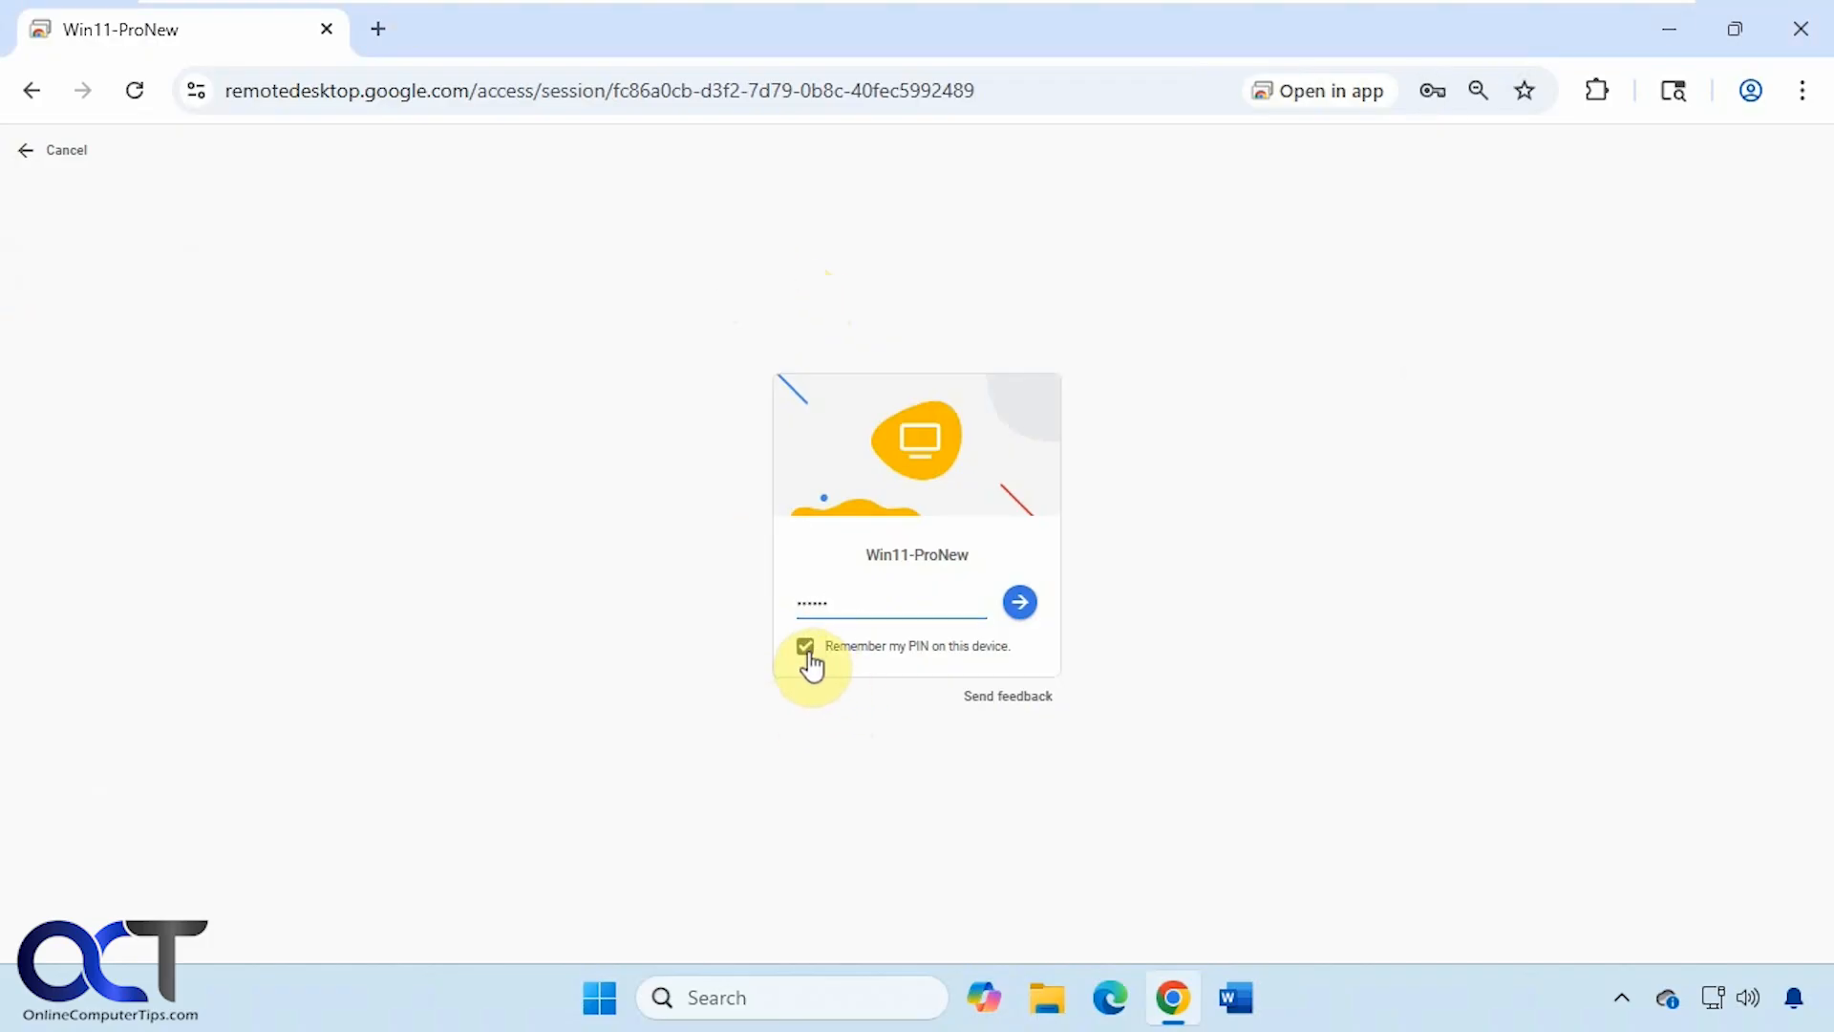
left_click(1019, 602)
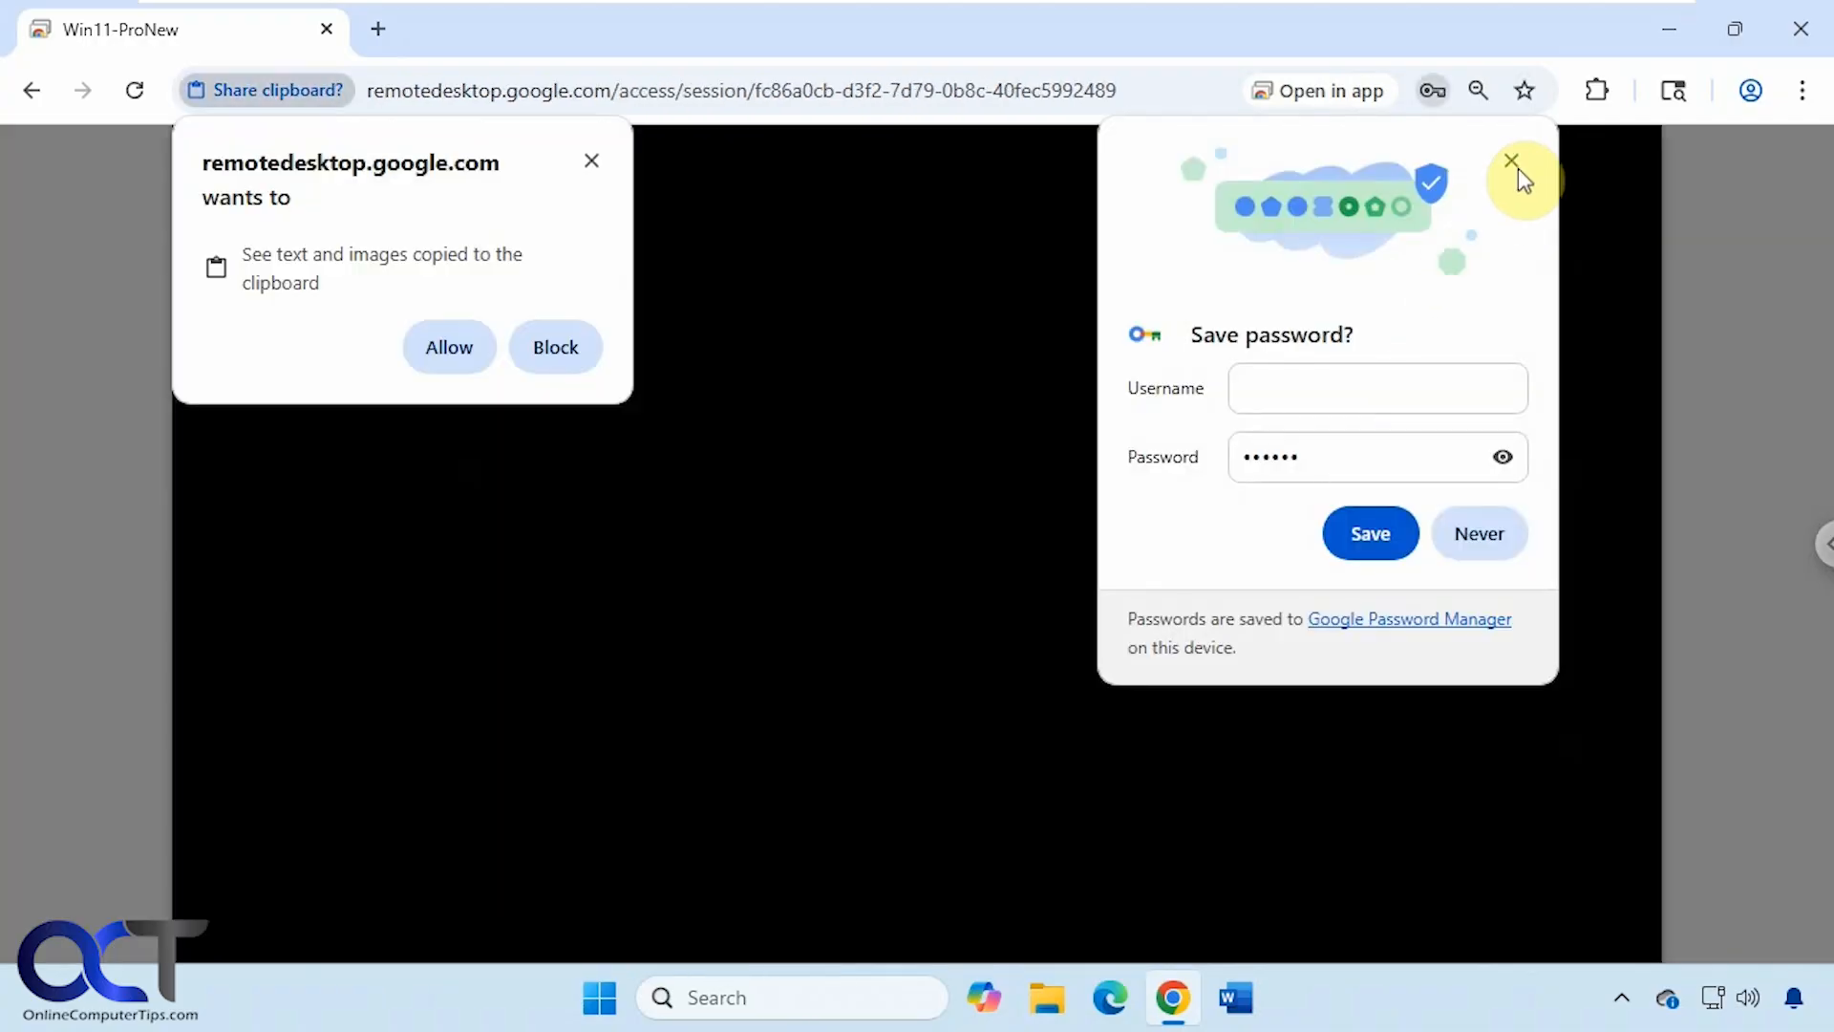
left_click(1511, 160)
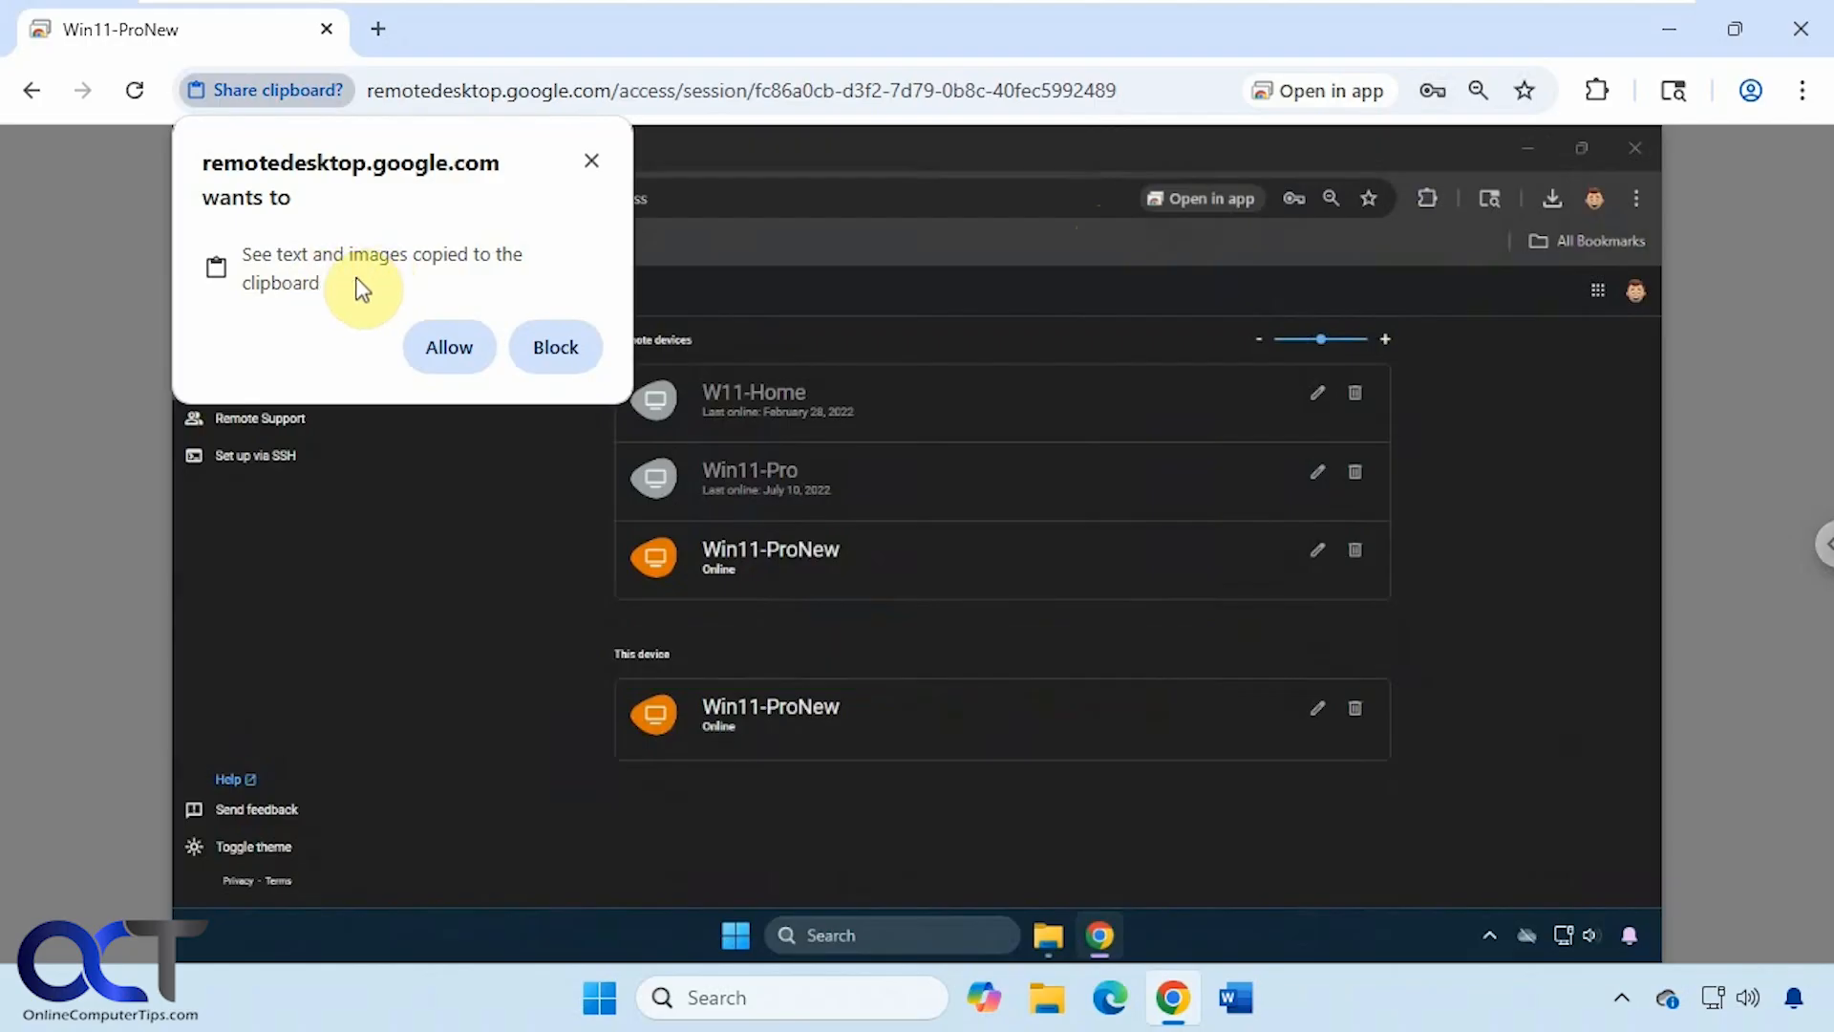
- Allow clipboard sharing and minimize the remote Chrome window to show the remote desktop
left_click(444, 346)
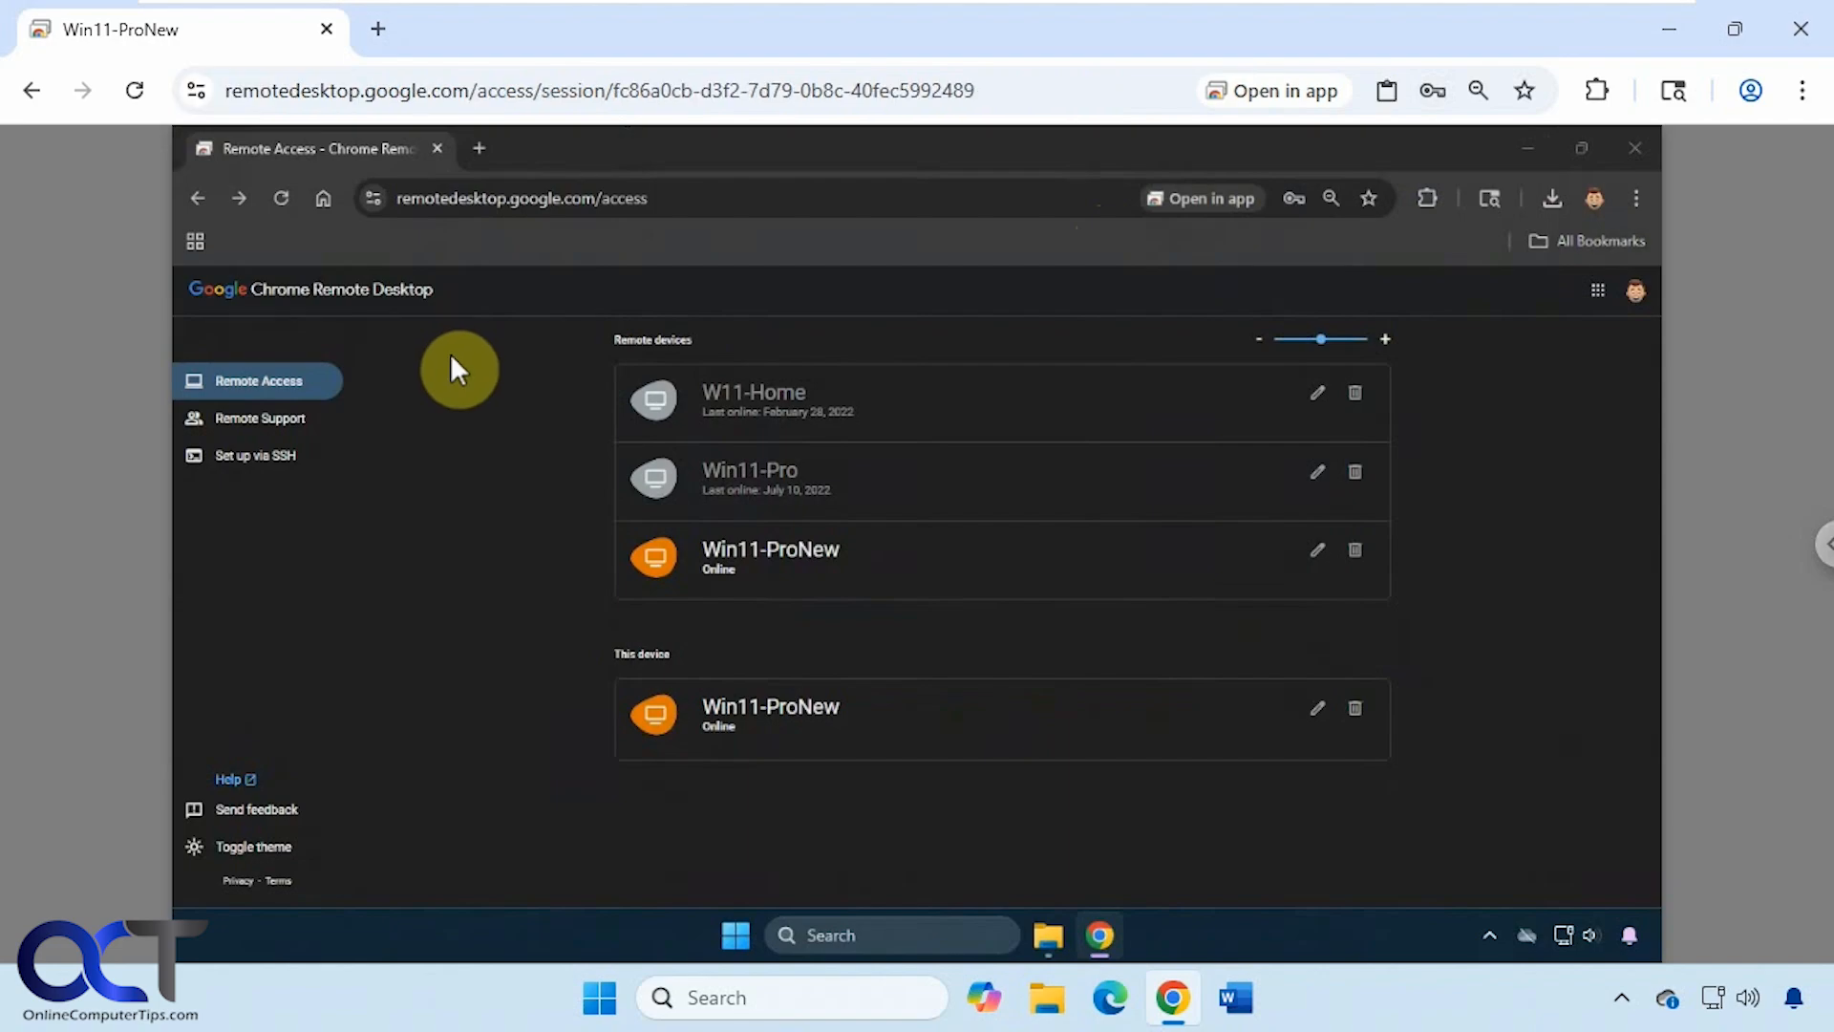
left_click(1532, 153)
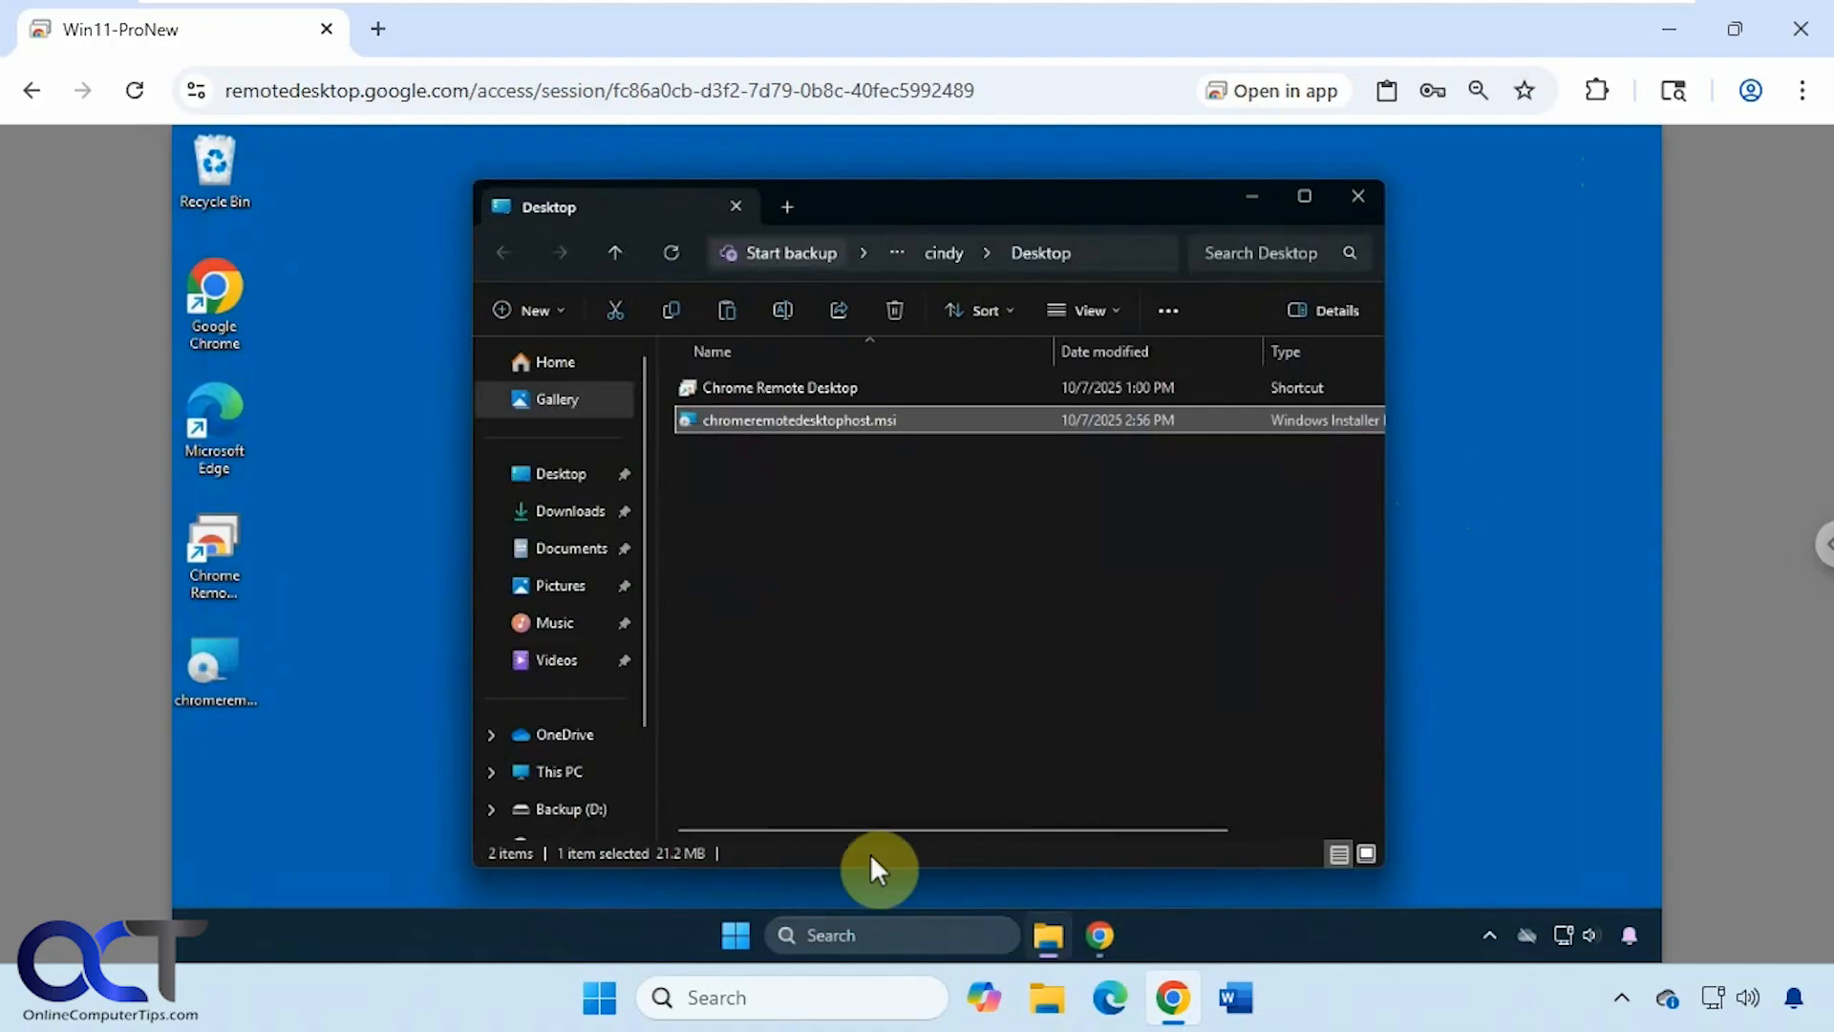
left_click(733, 941)
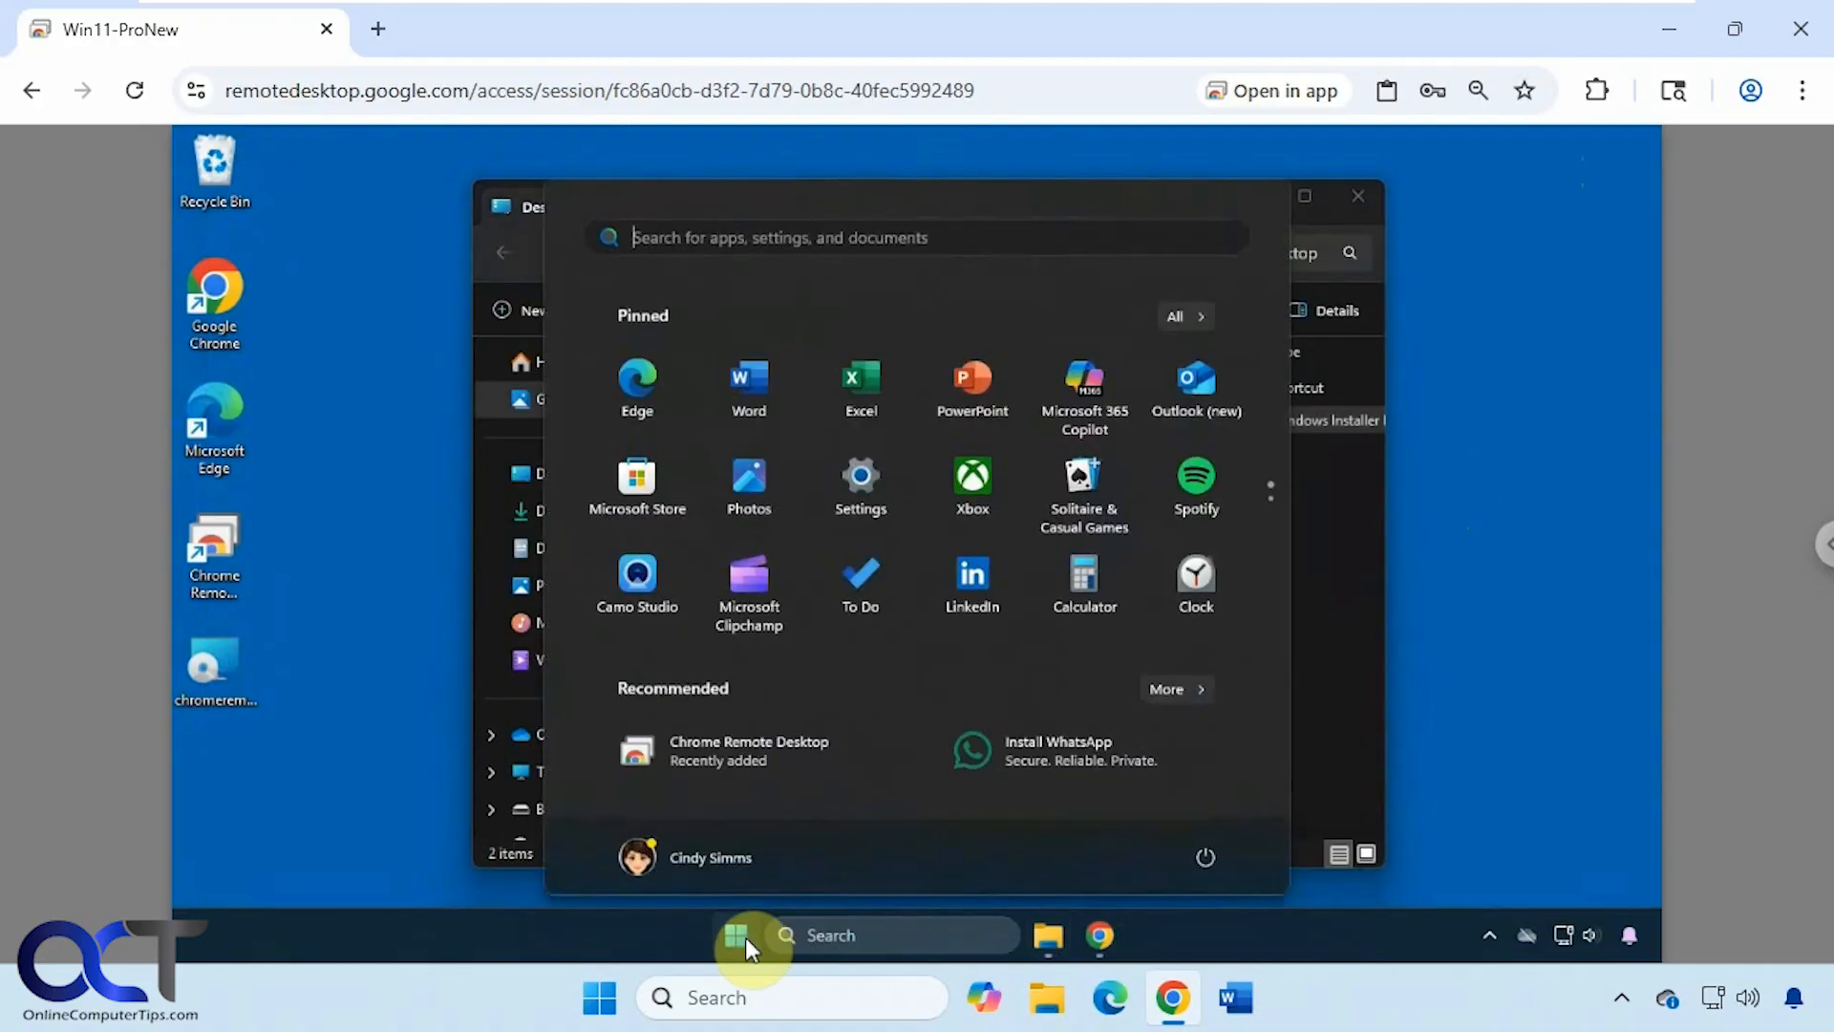
left_click(737, 938)
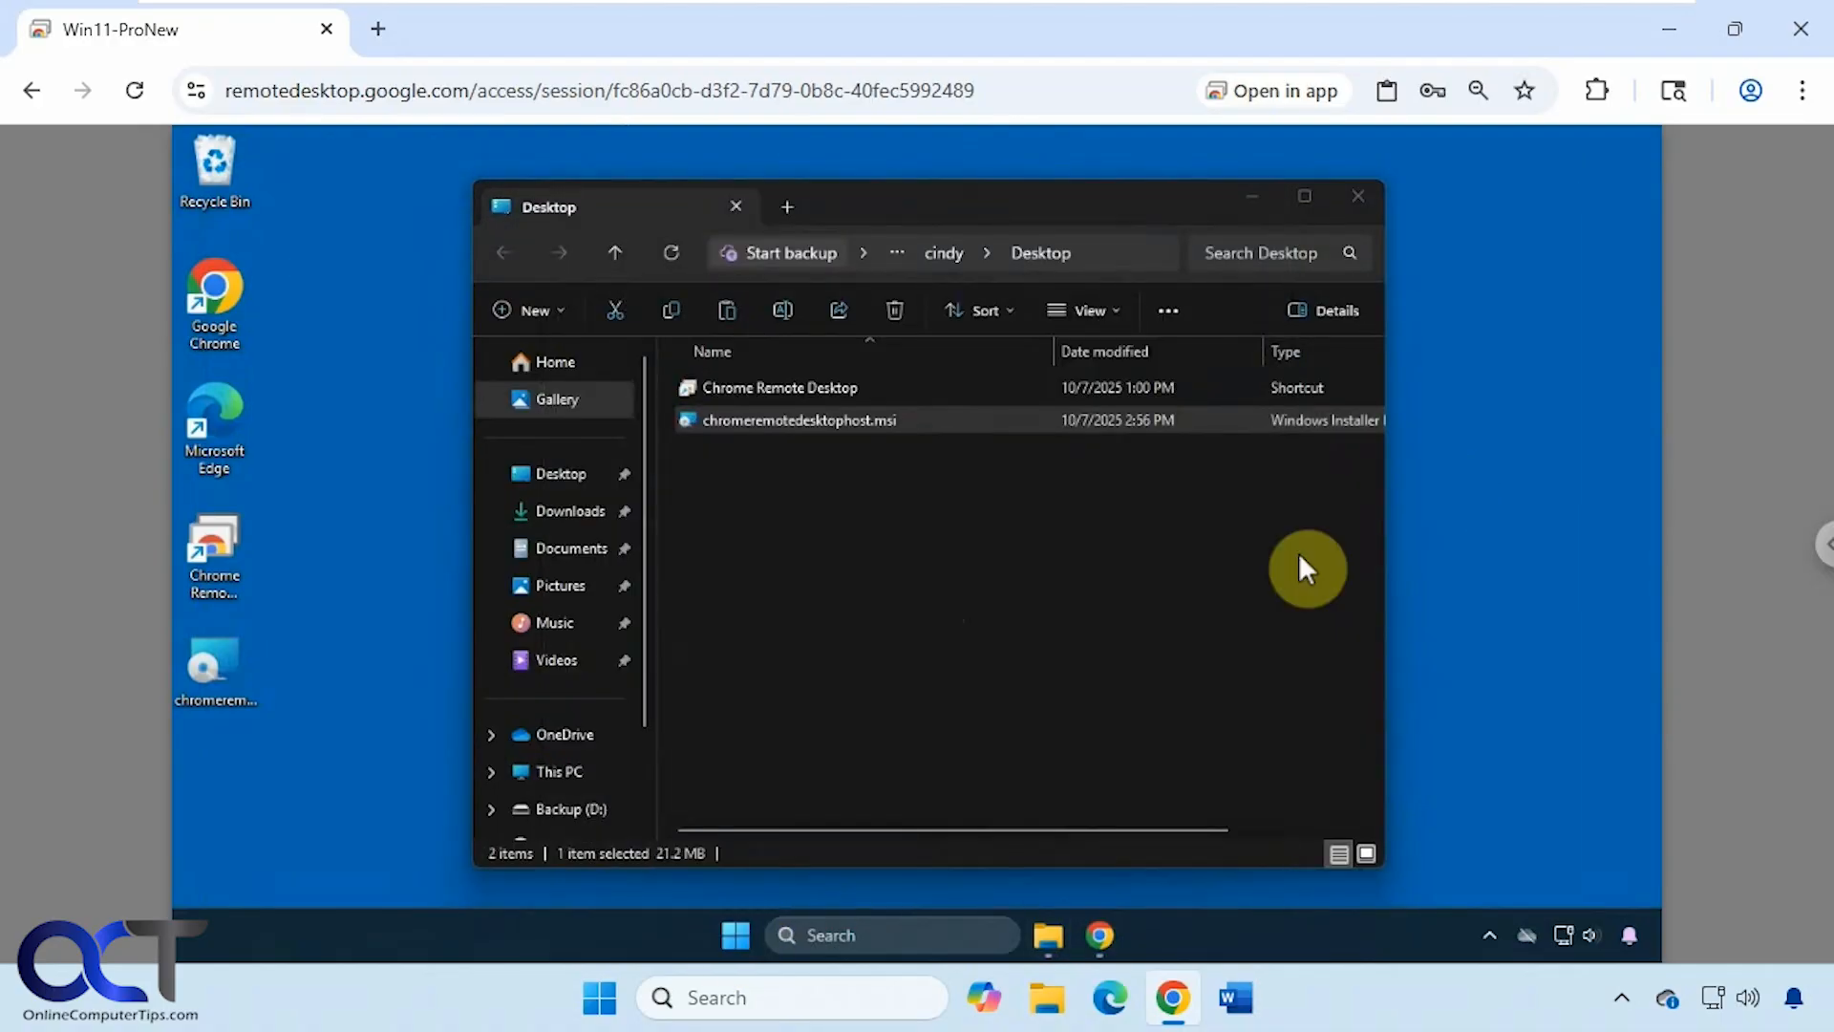
- Upload the contacts CSV from Downloads through the side panel's Data transfer, then choose Download file
left_click(1820, 557)
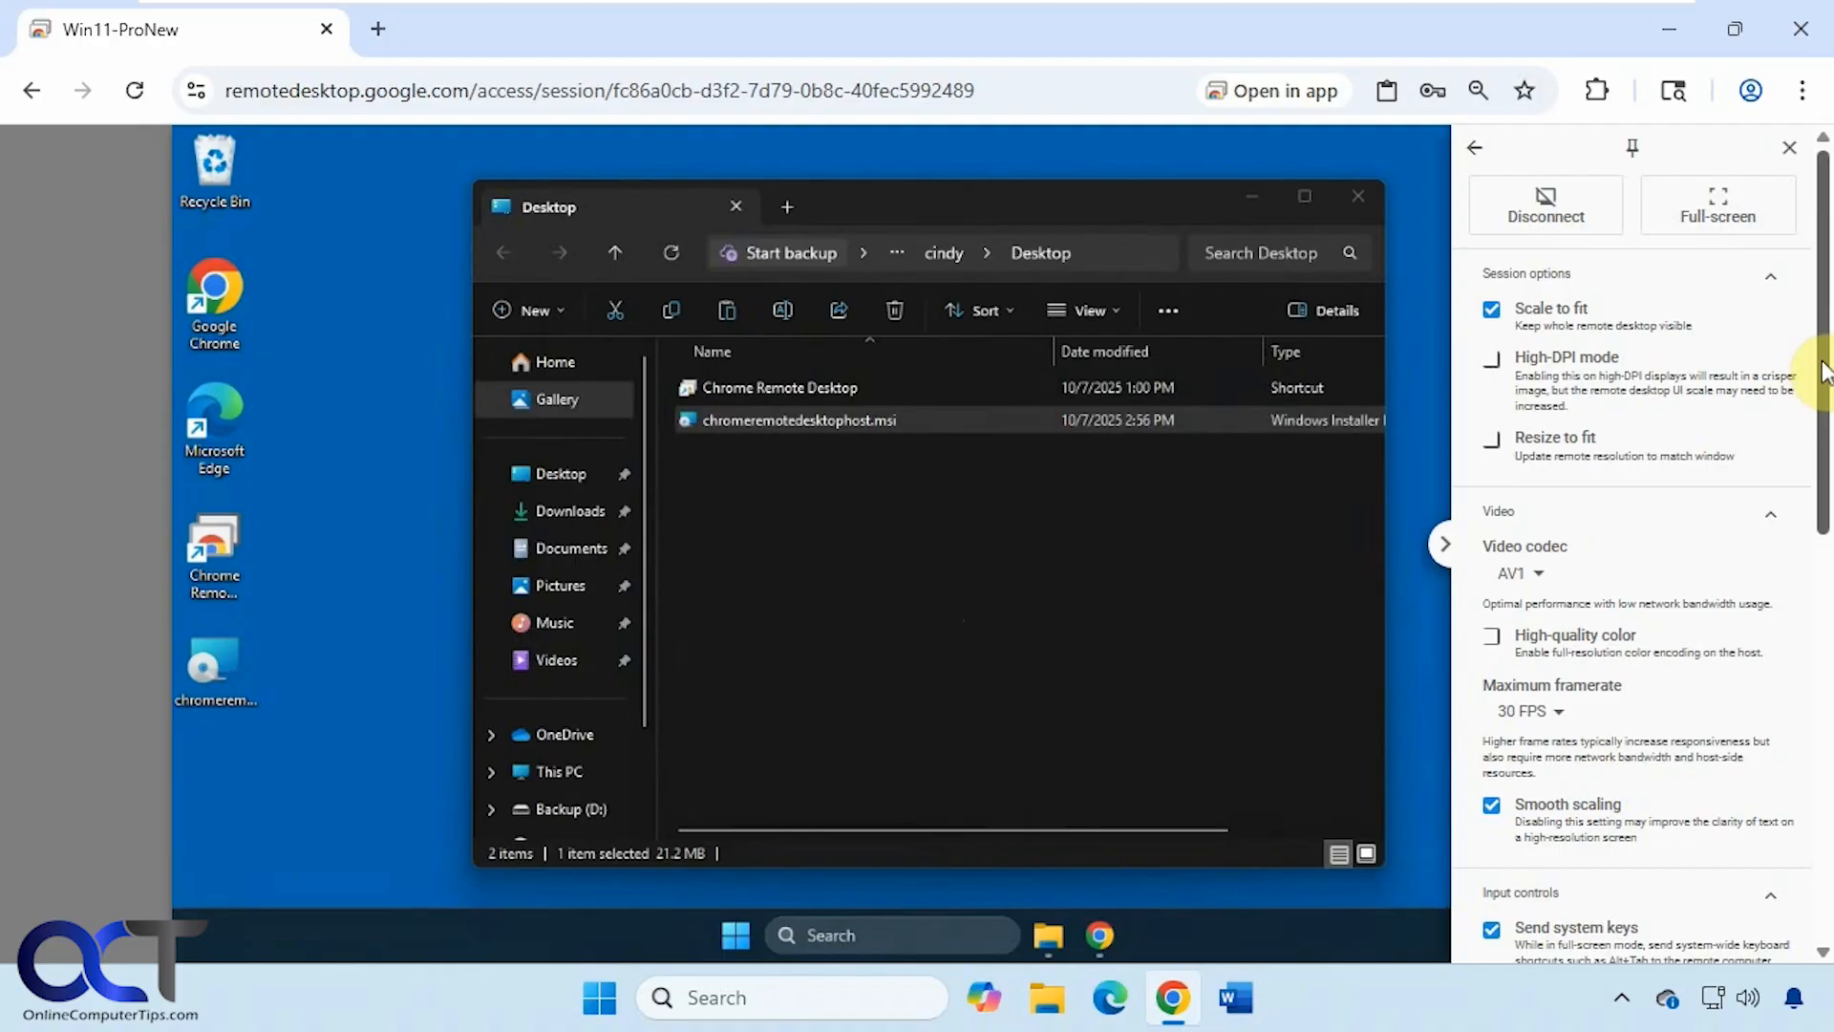
left_click_drag(1825, 372, 1820, 754)
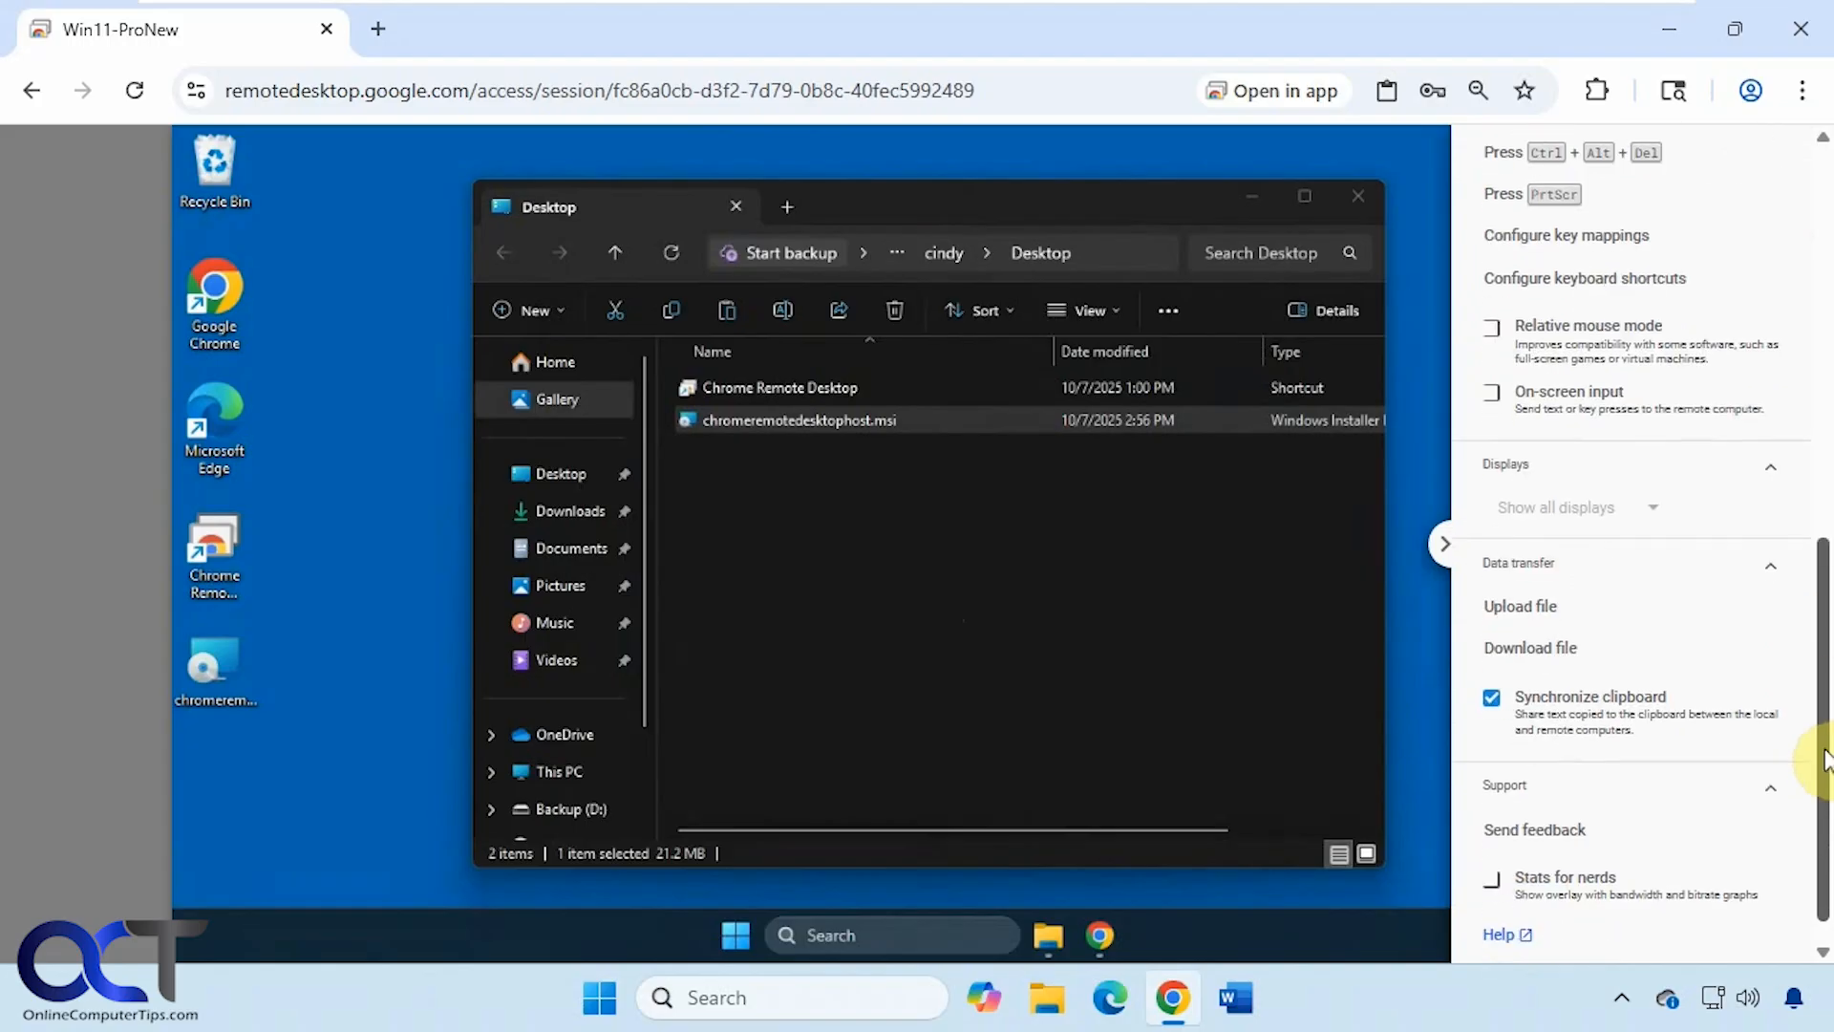
left_click(1554, 620)
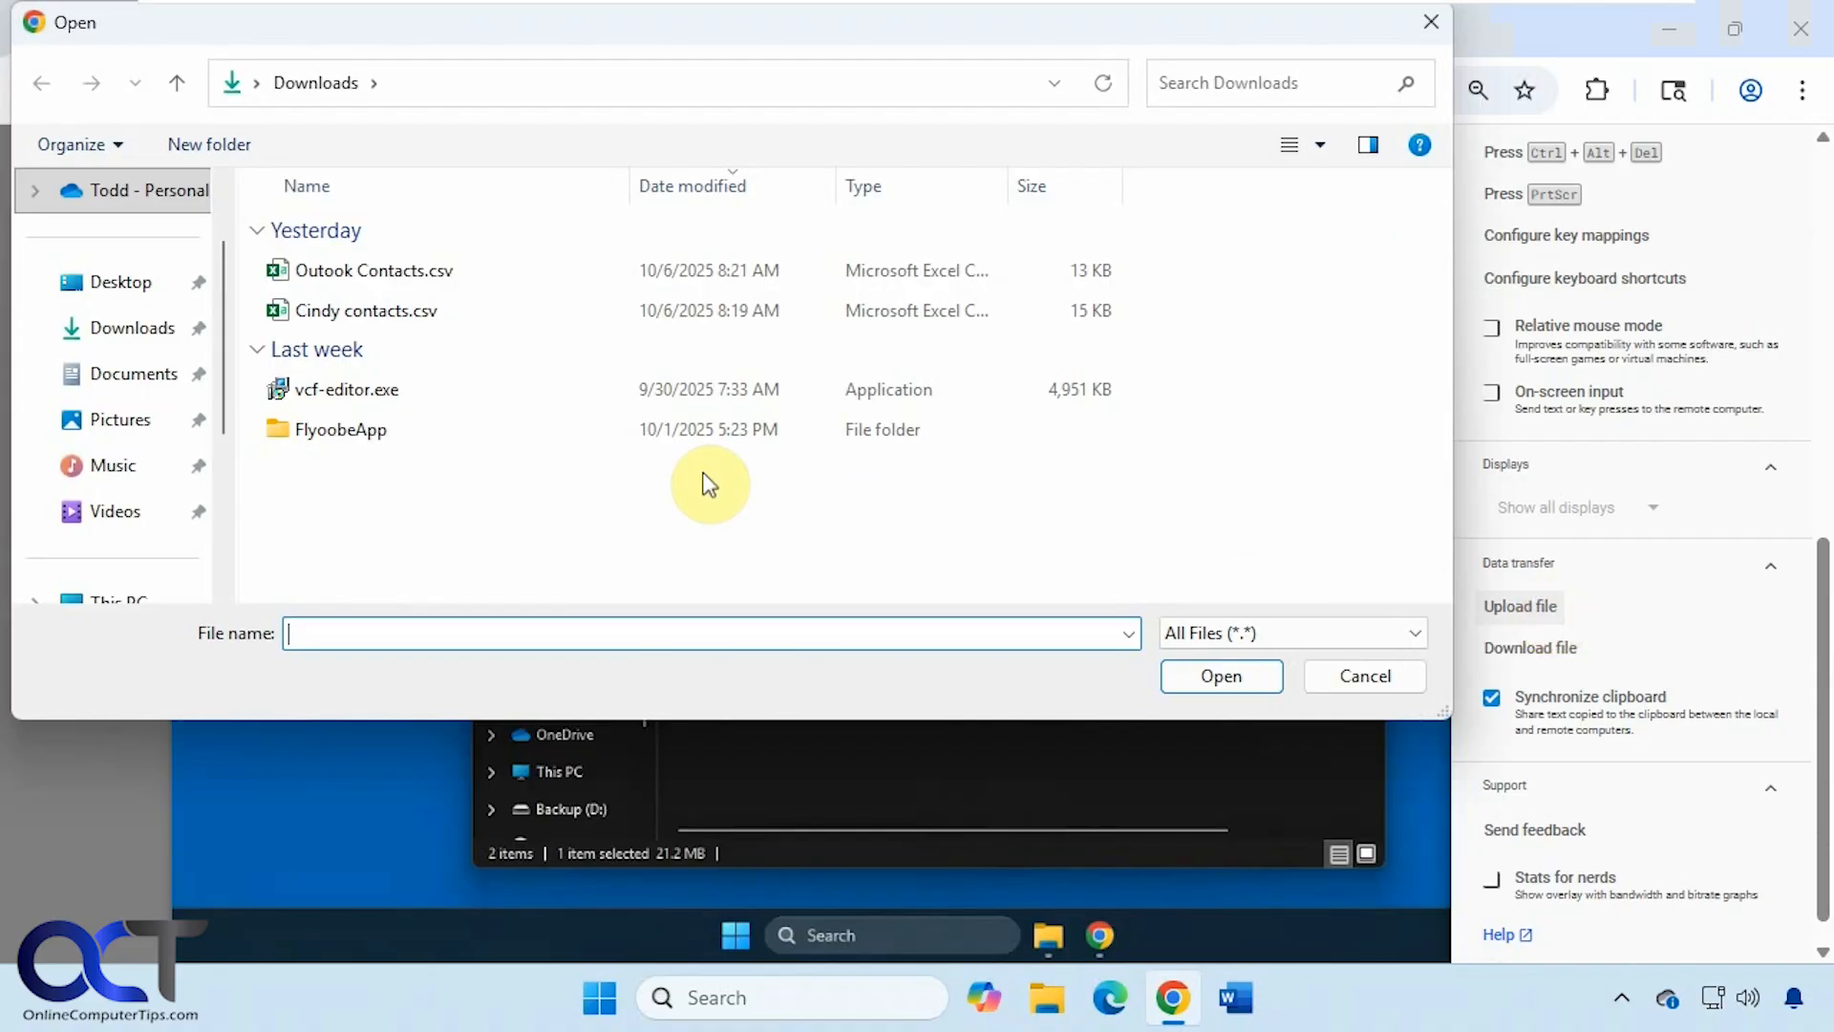
left_click(346, 310)
double_click(346, 309)
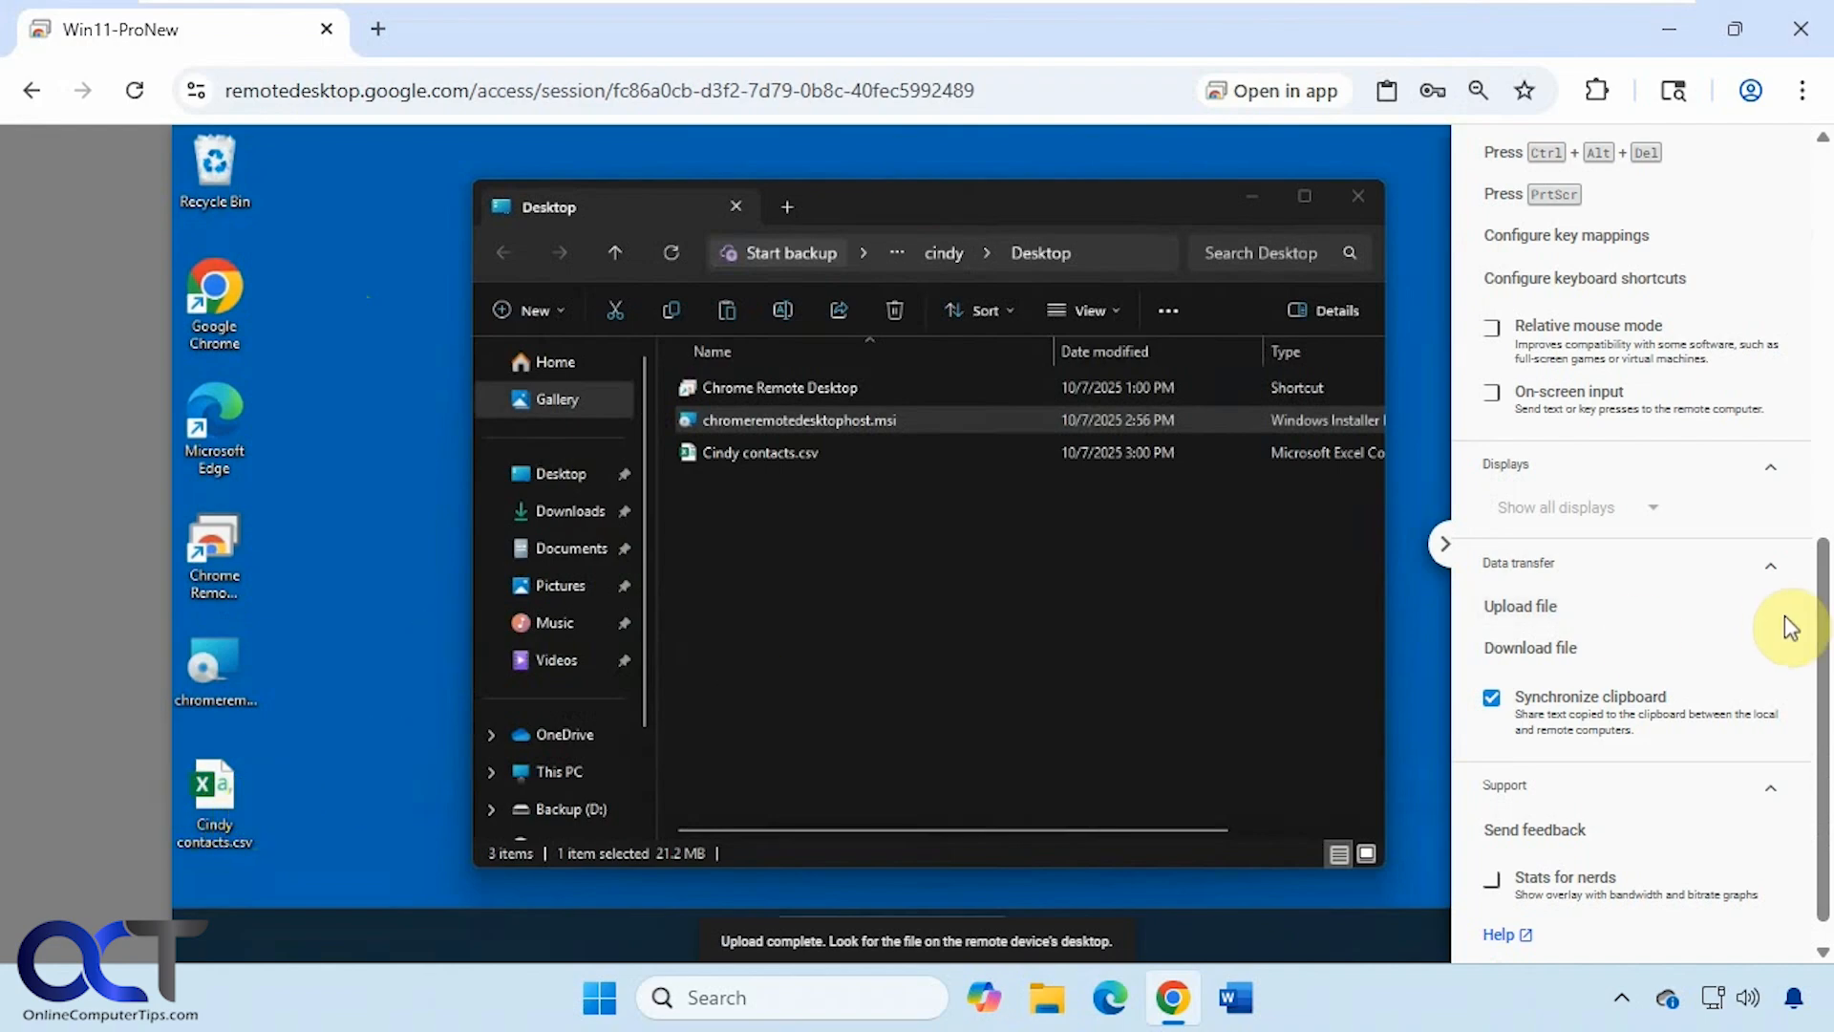
left_click(1519, 643)
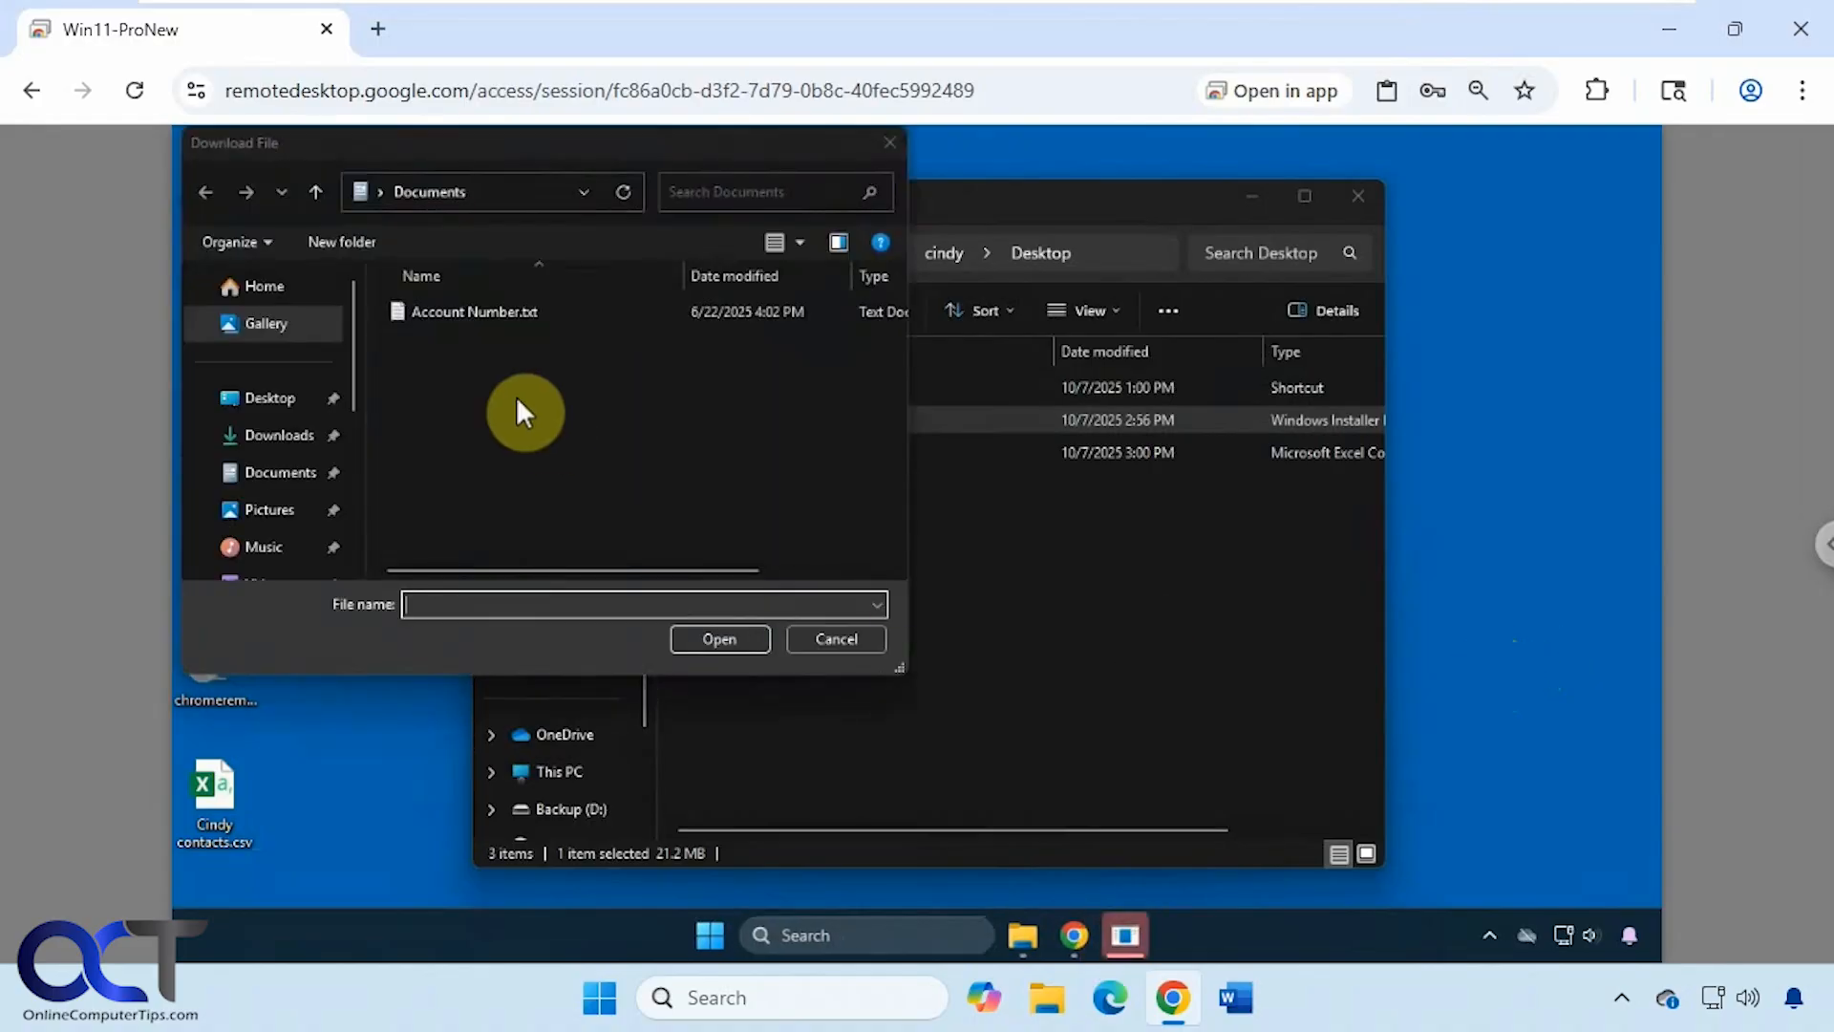
- Download Account Number.txt from the remote Documents folder and save it to the local Desktop
left_click(277, 403)
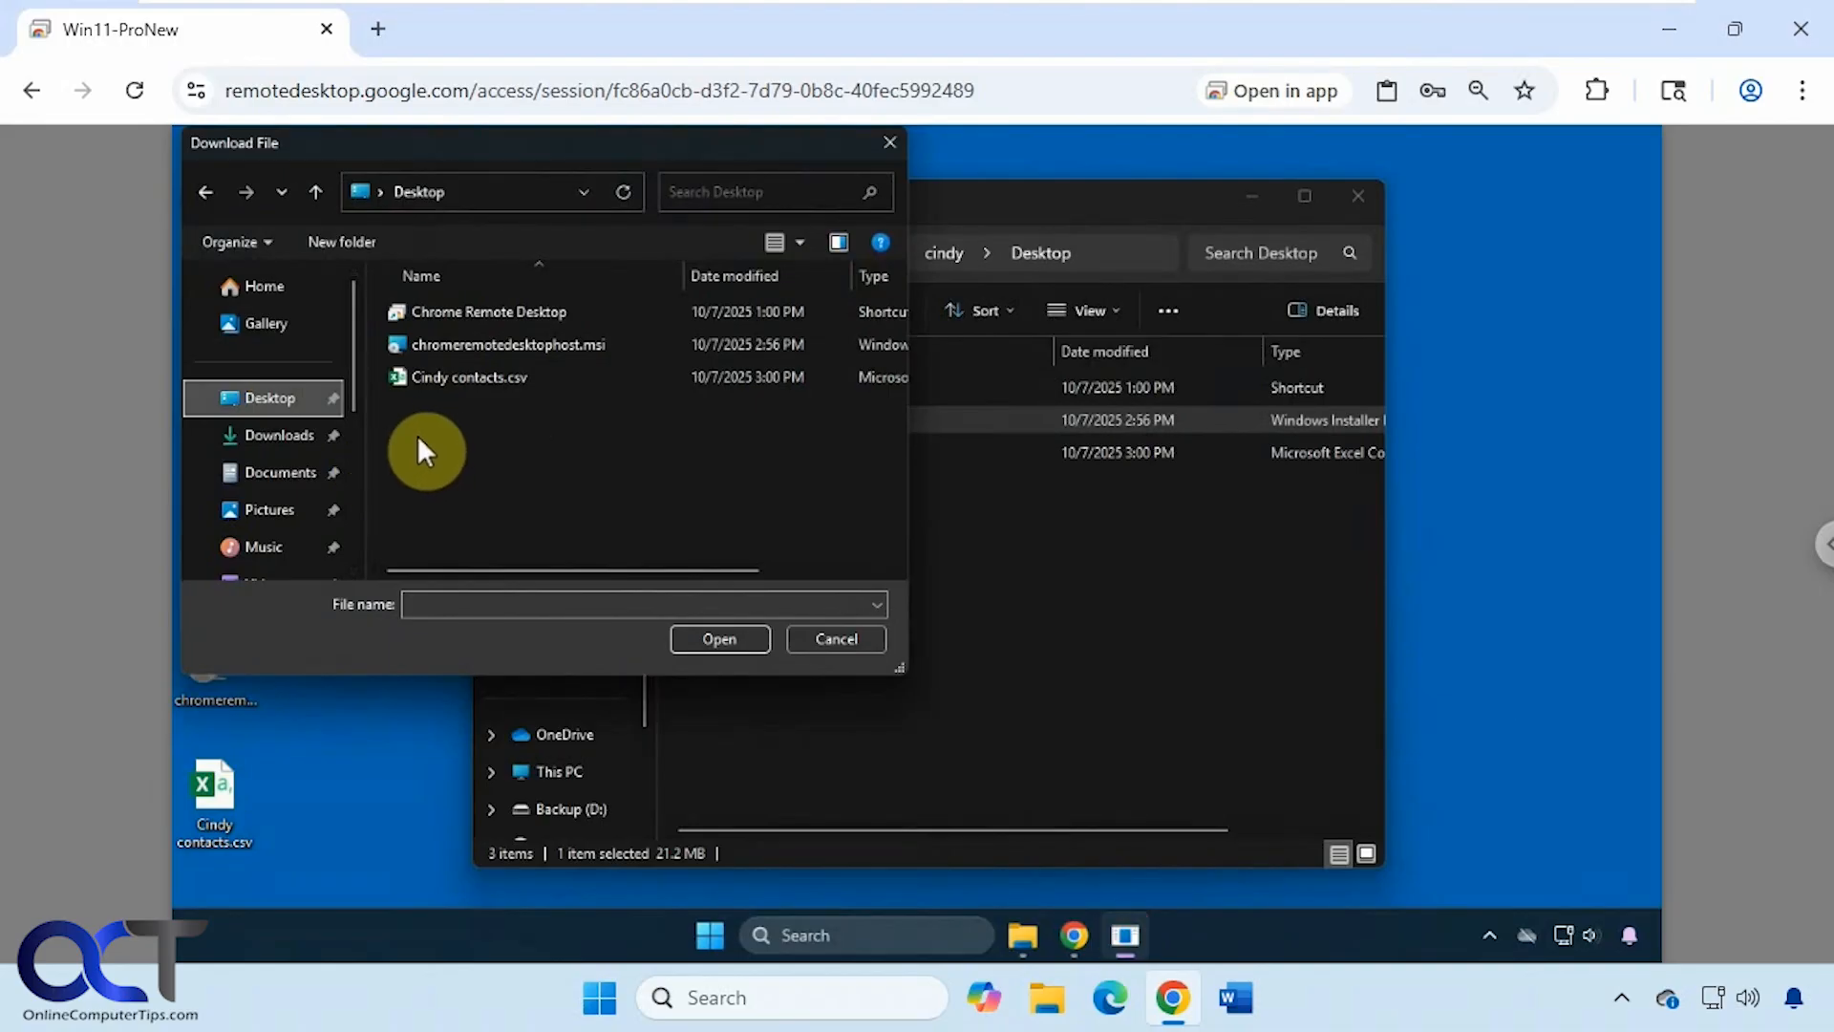
left_click(296, 477)
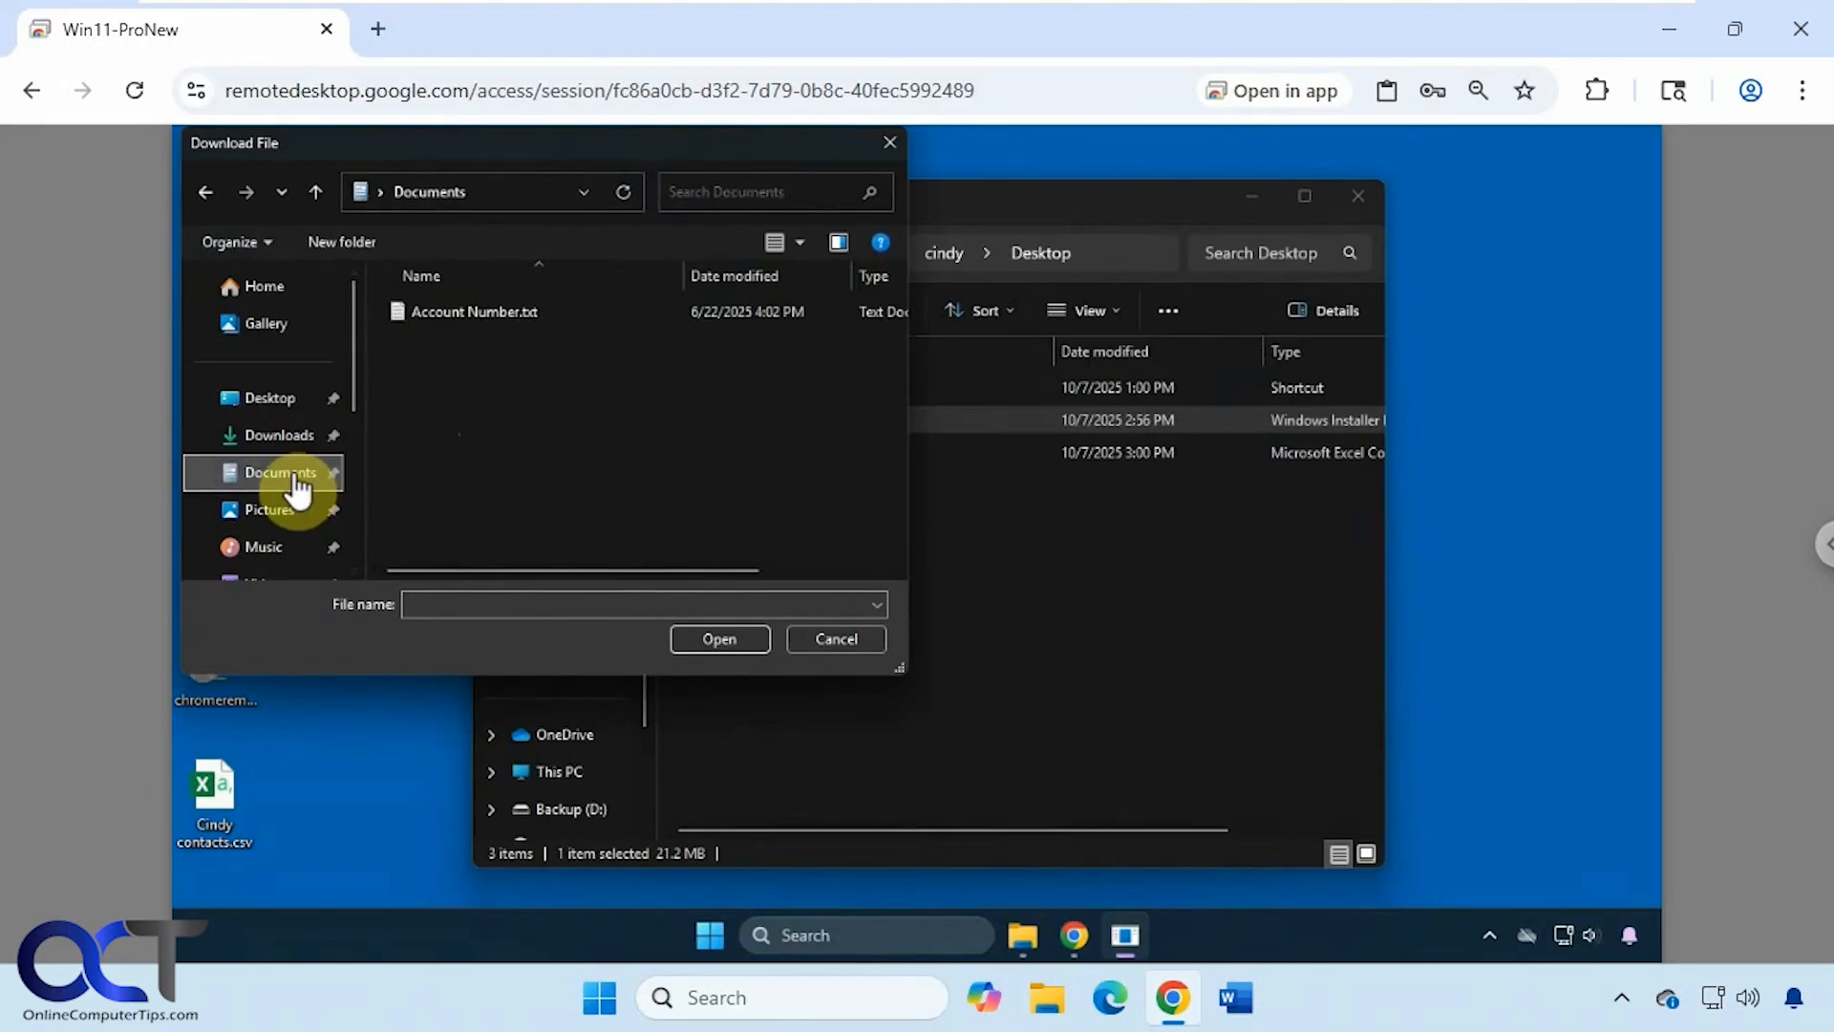
double_click(463, 314)
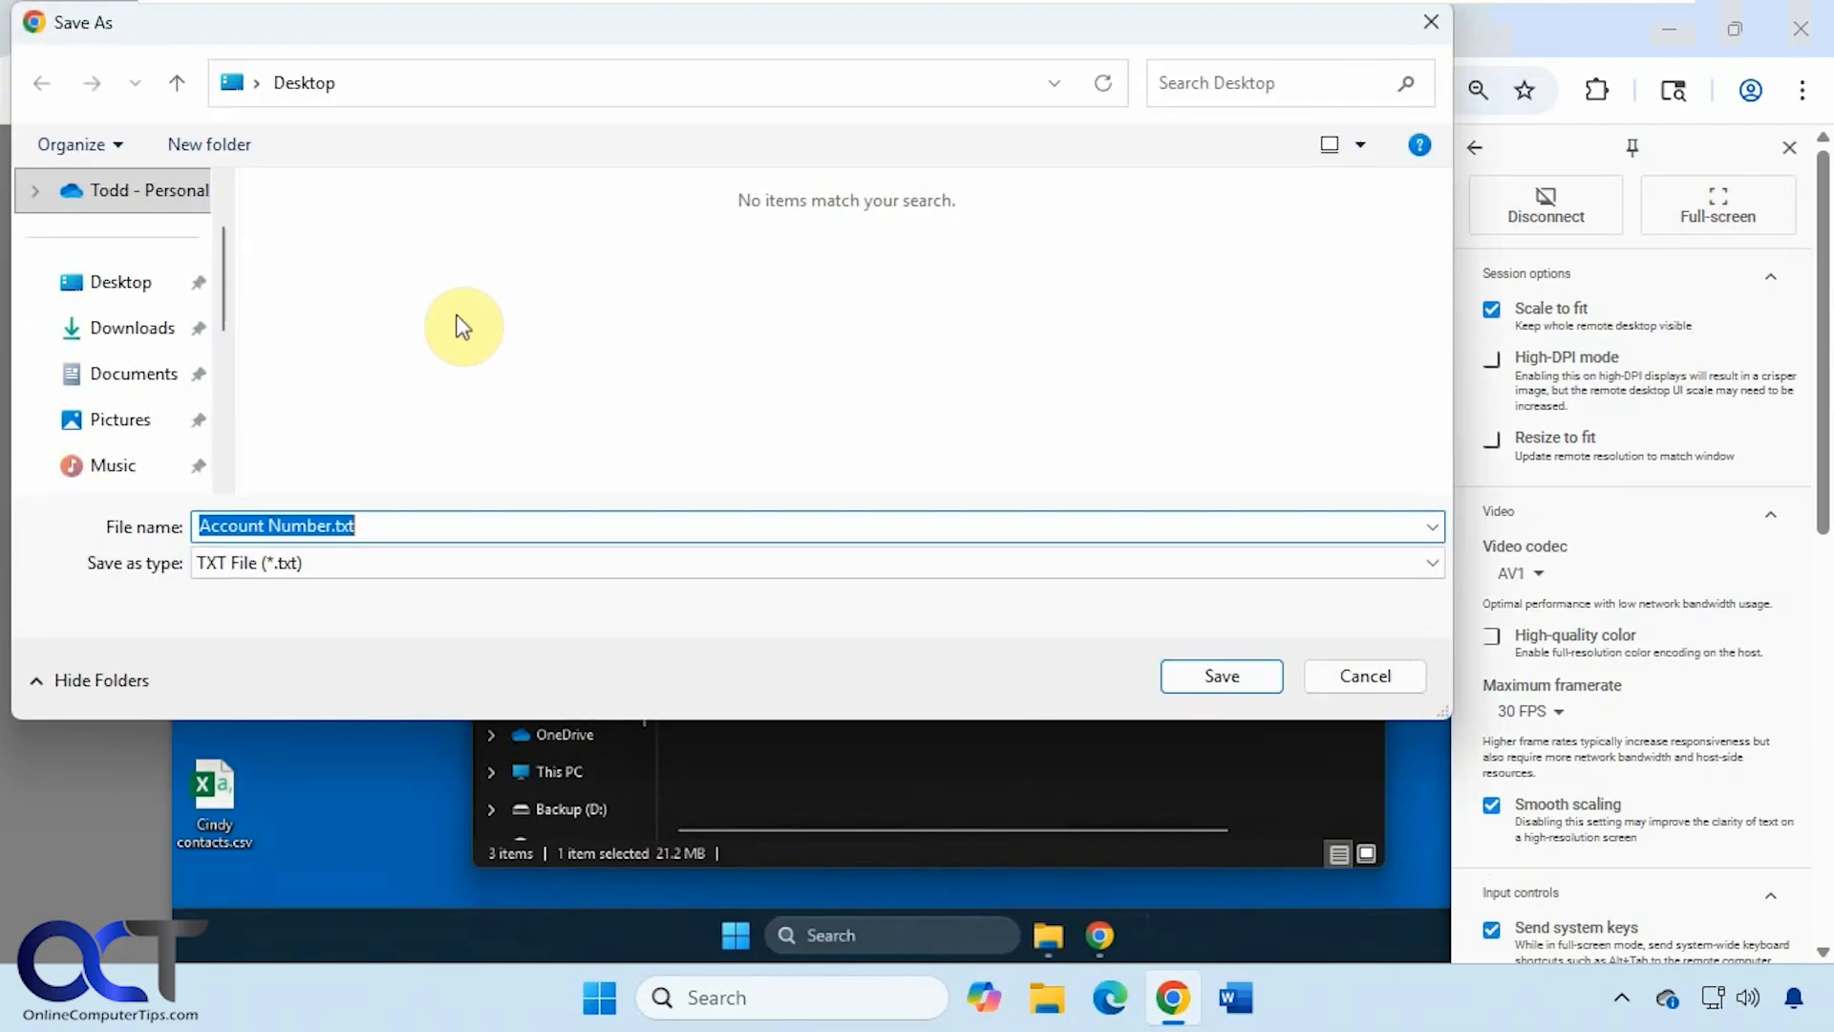
left_click(122, 282)
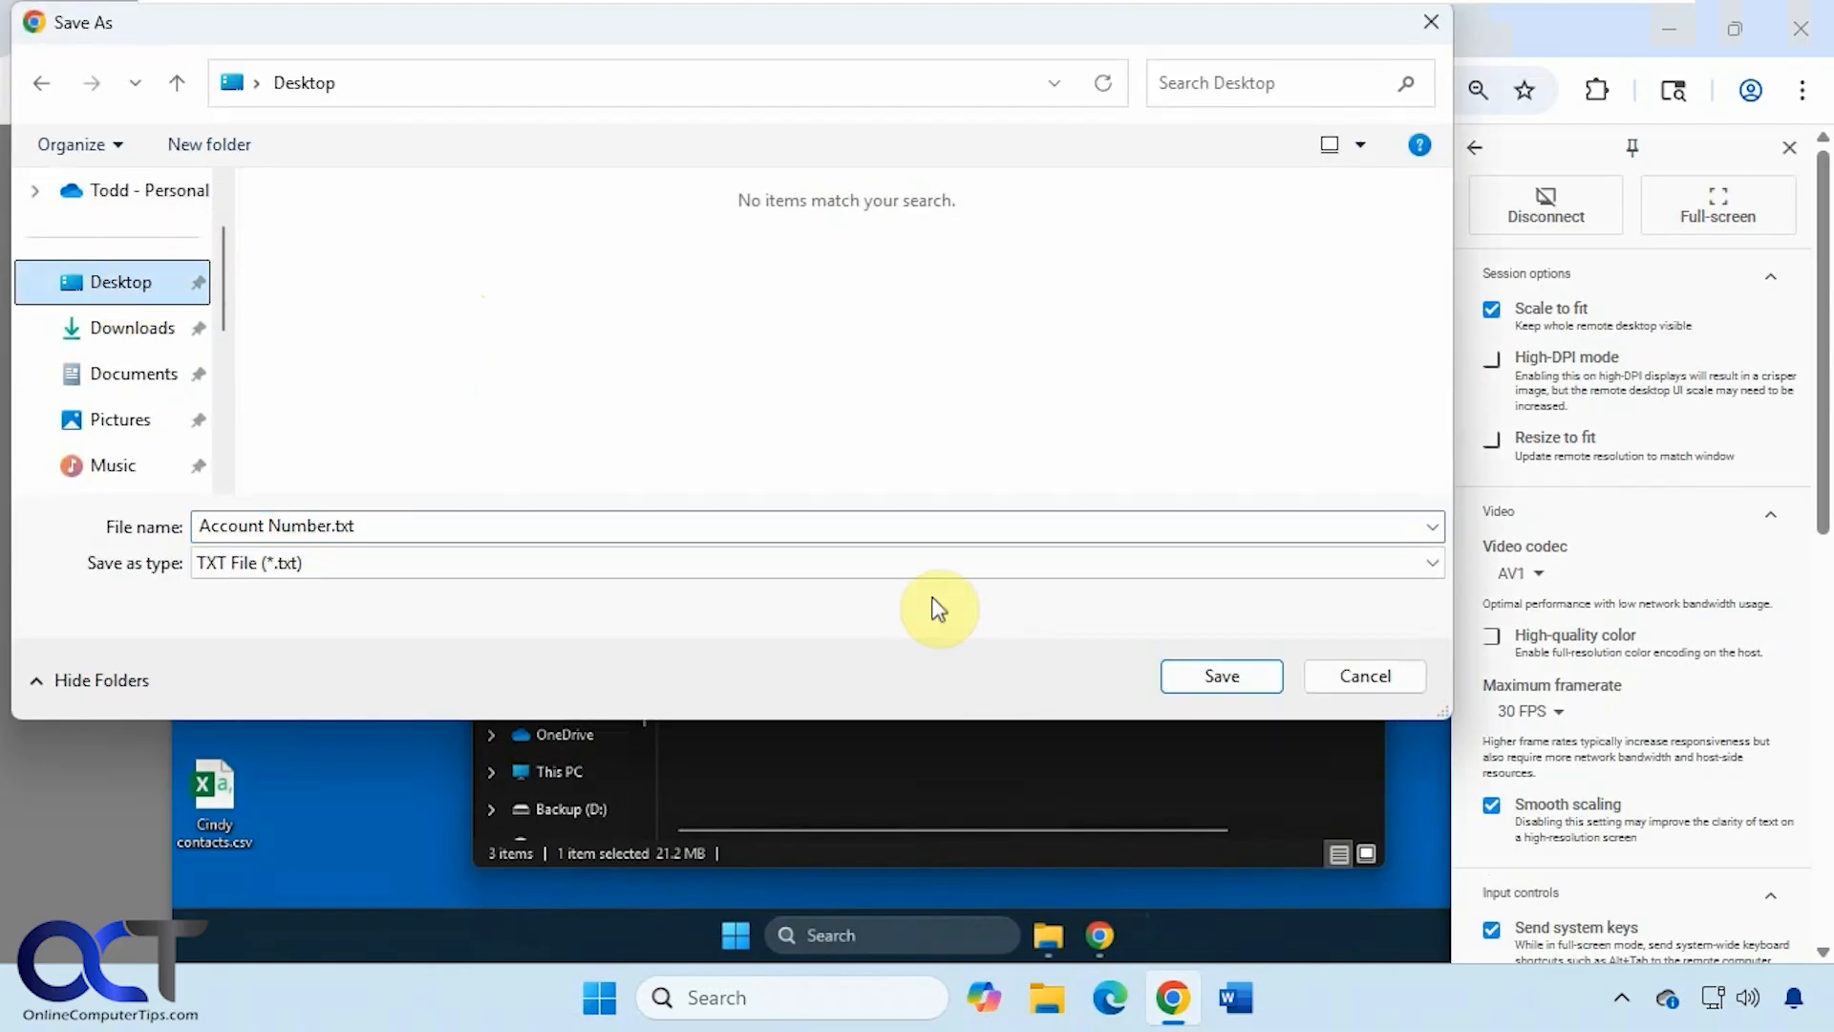
left_click(1202, 677)
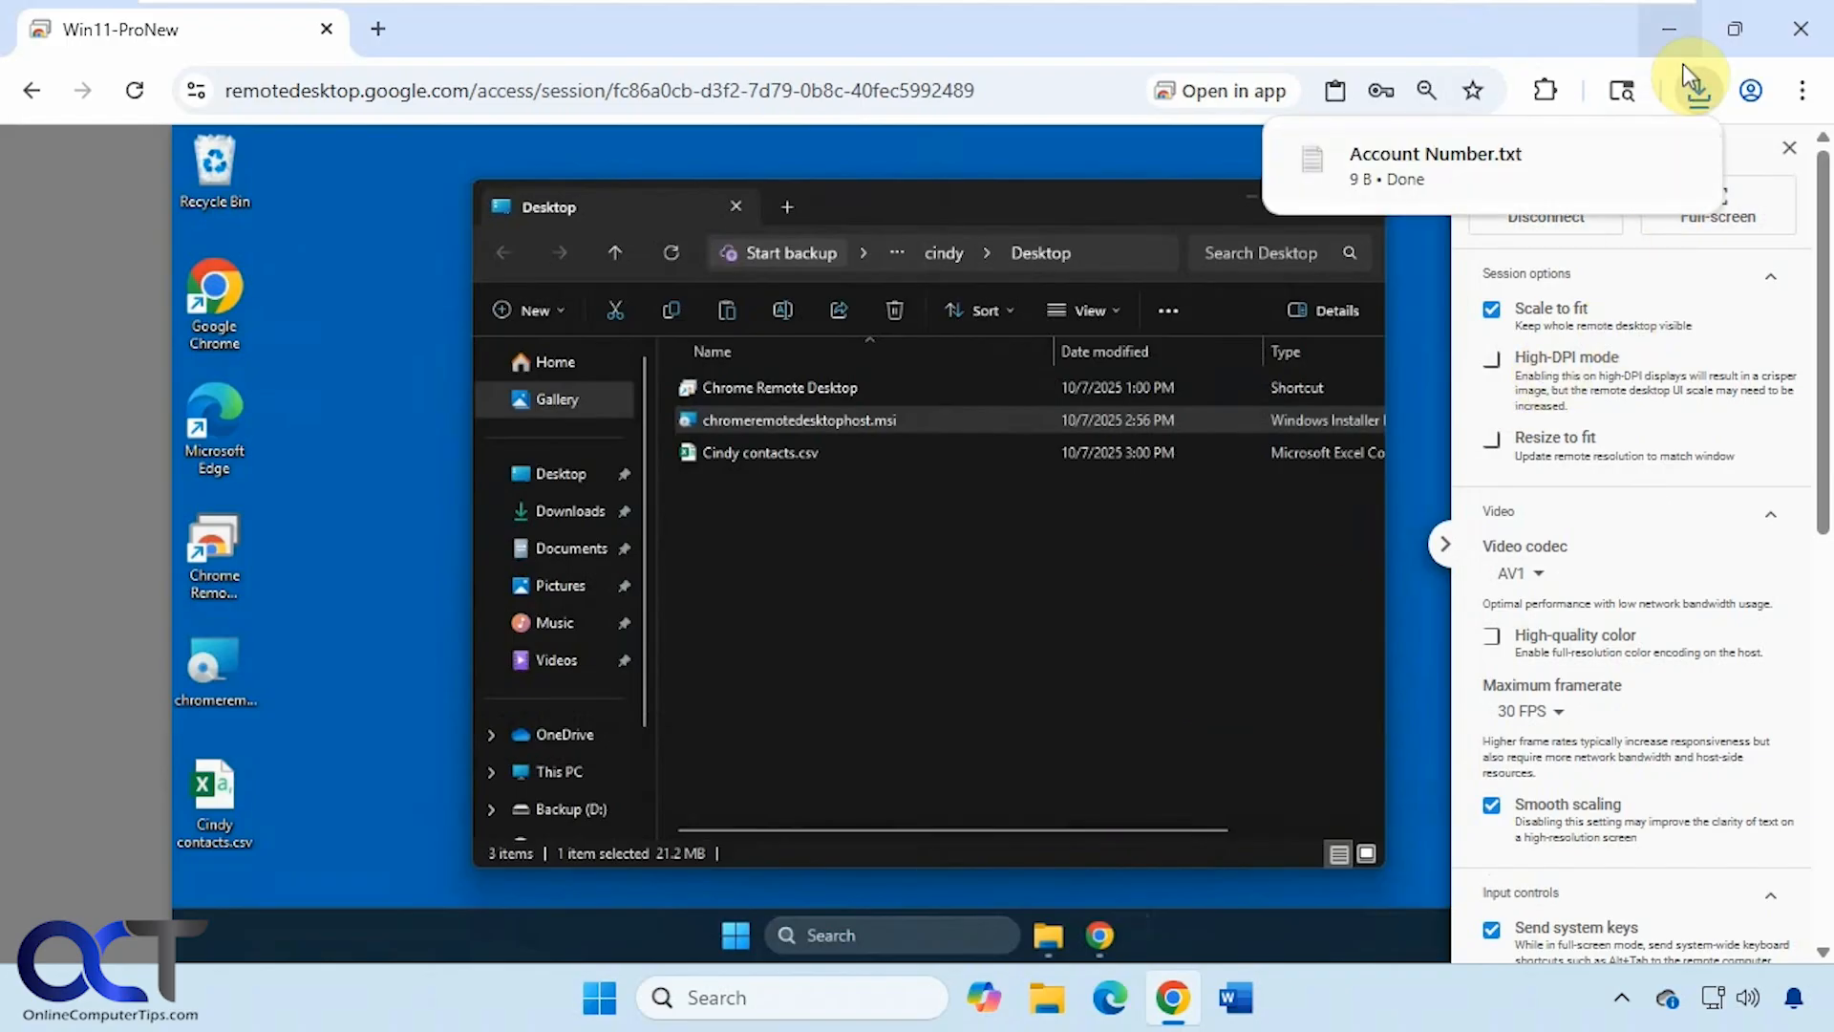
- Check Account Number.txt on the local desktop, then restore the remote session
left_click(1682, 35)
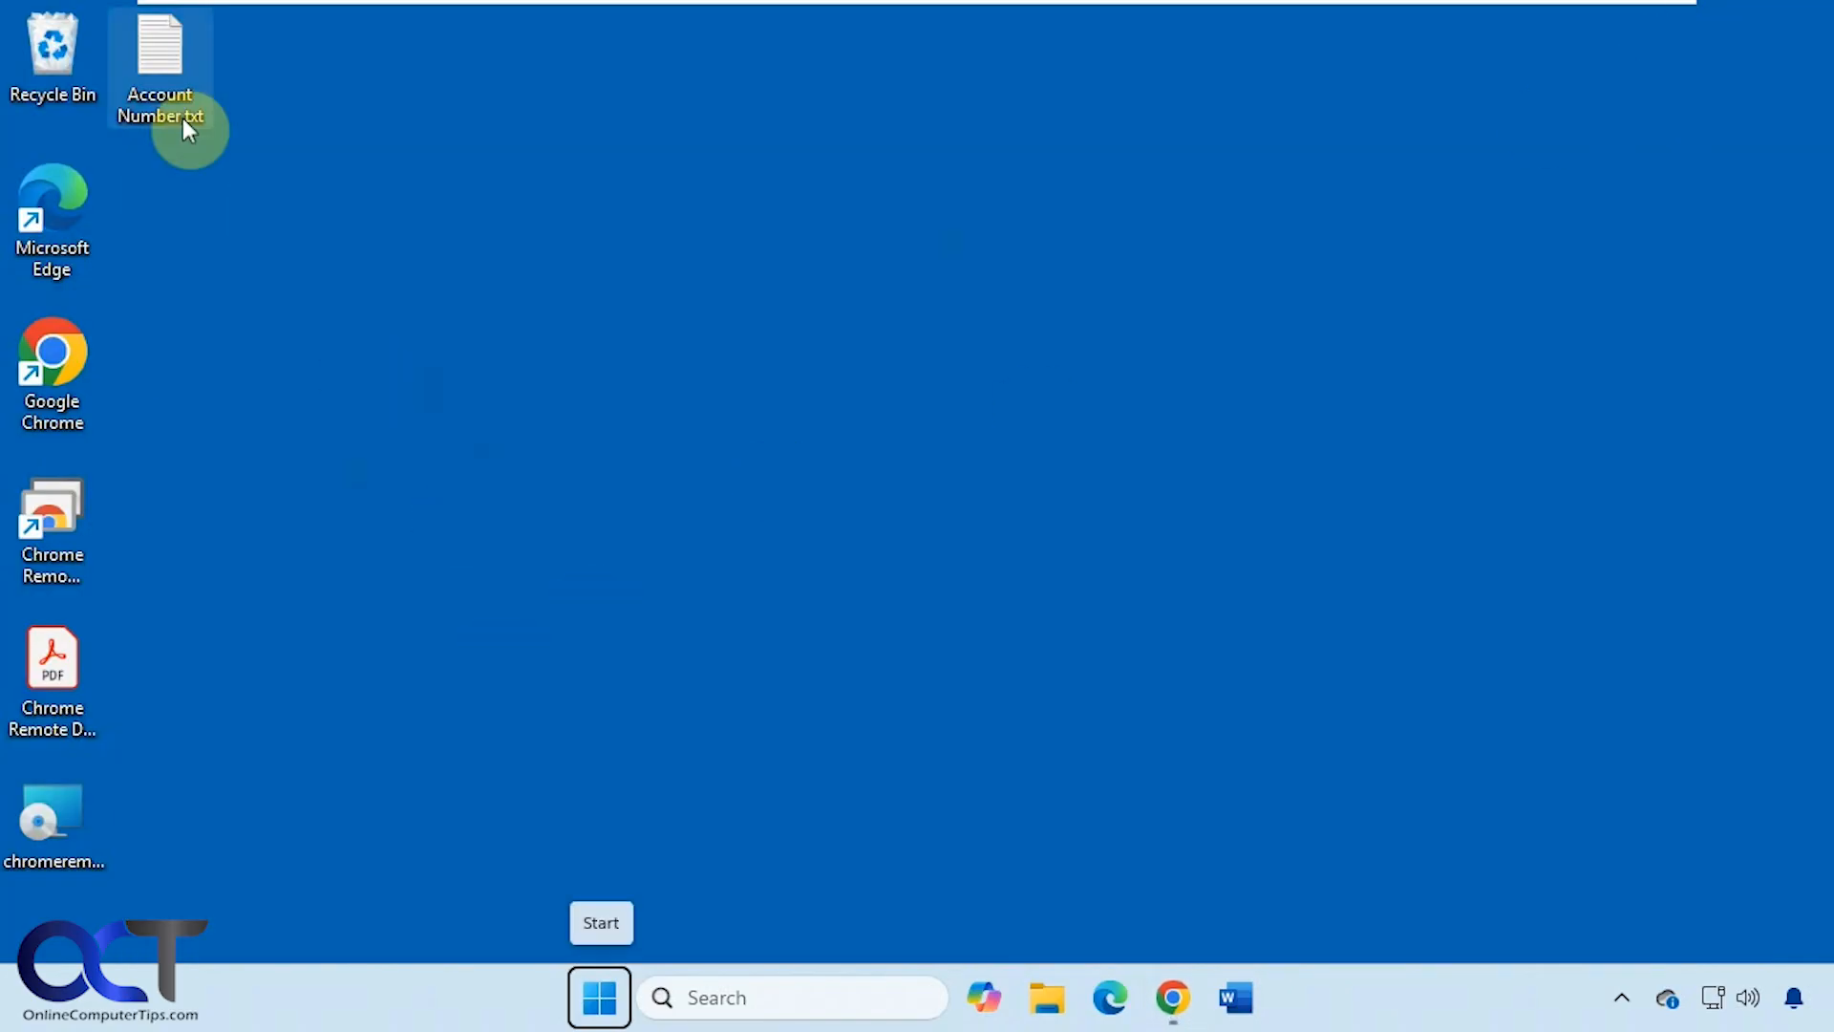
left_click(180, 81)
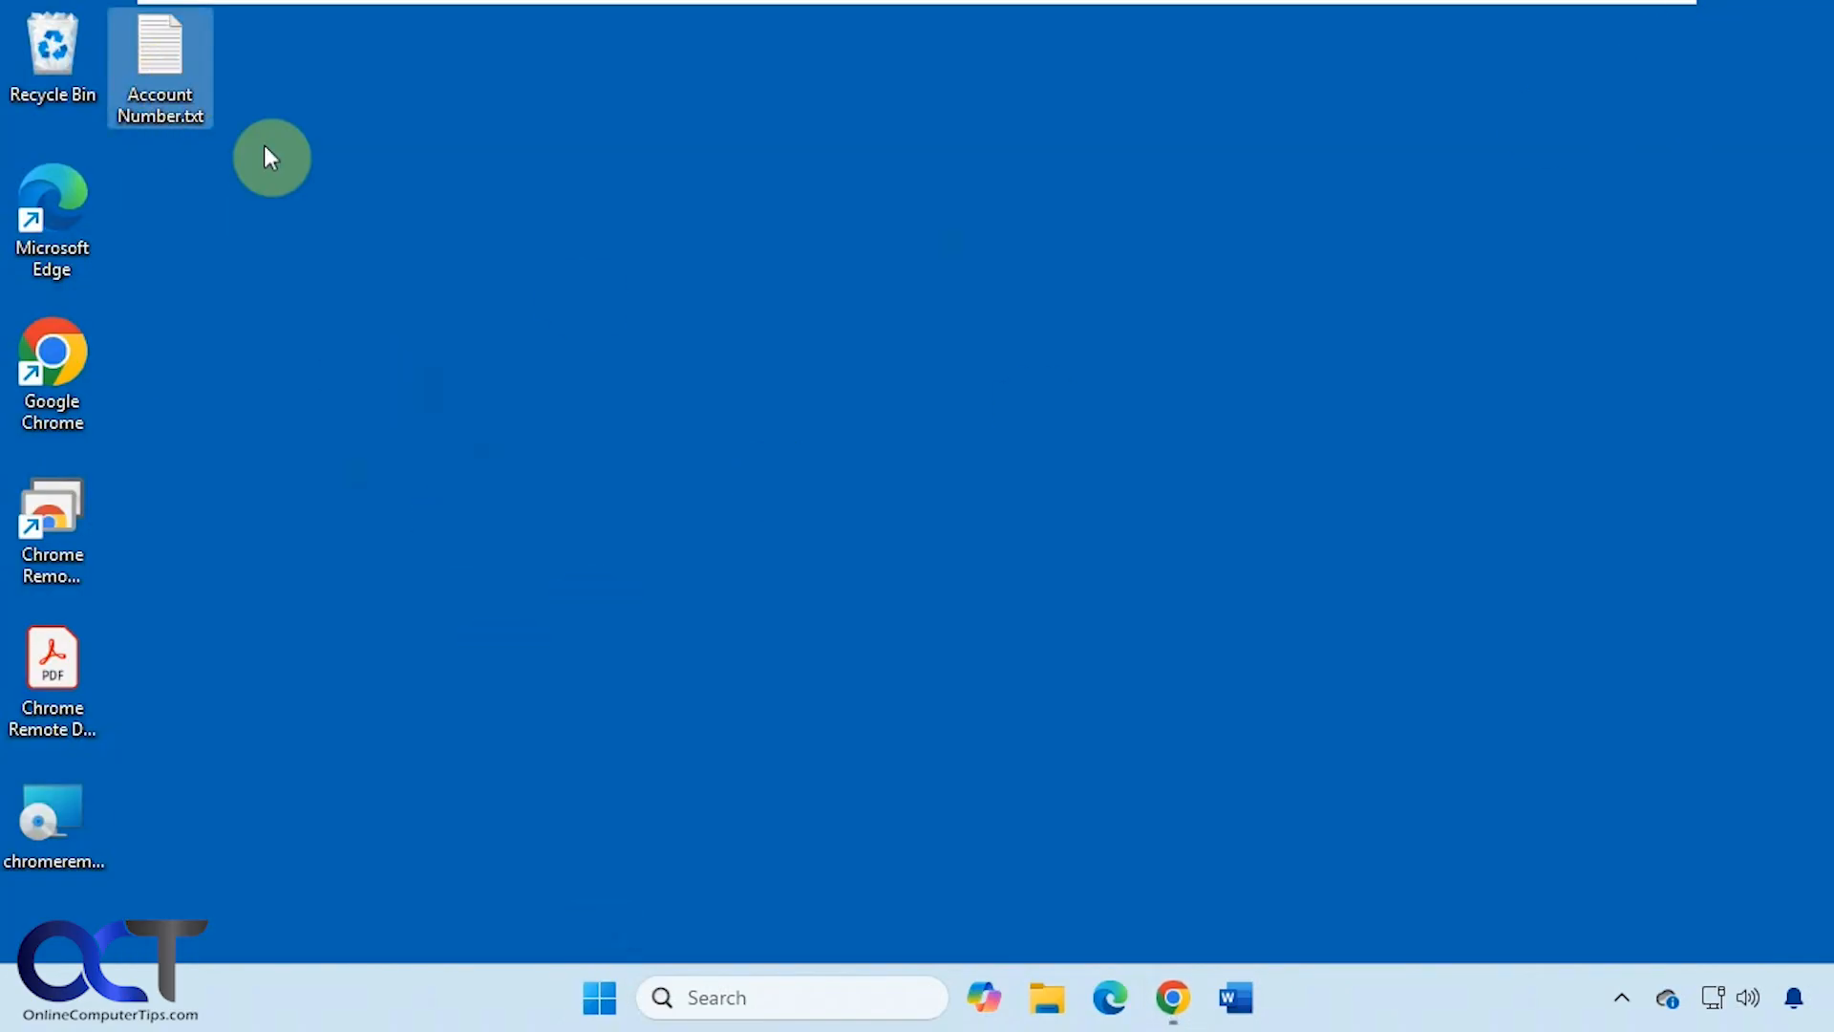
left_click(1173, 997)
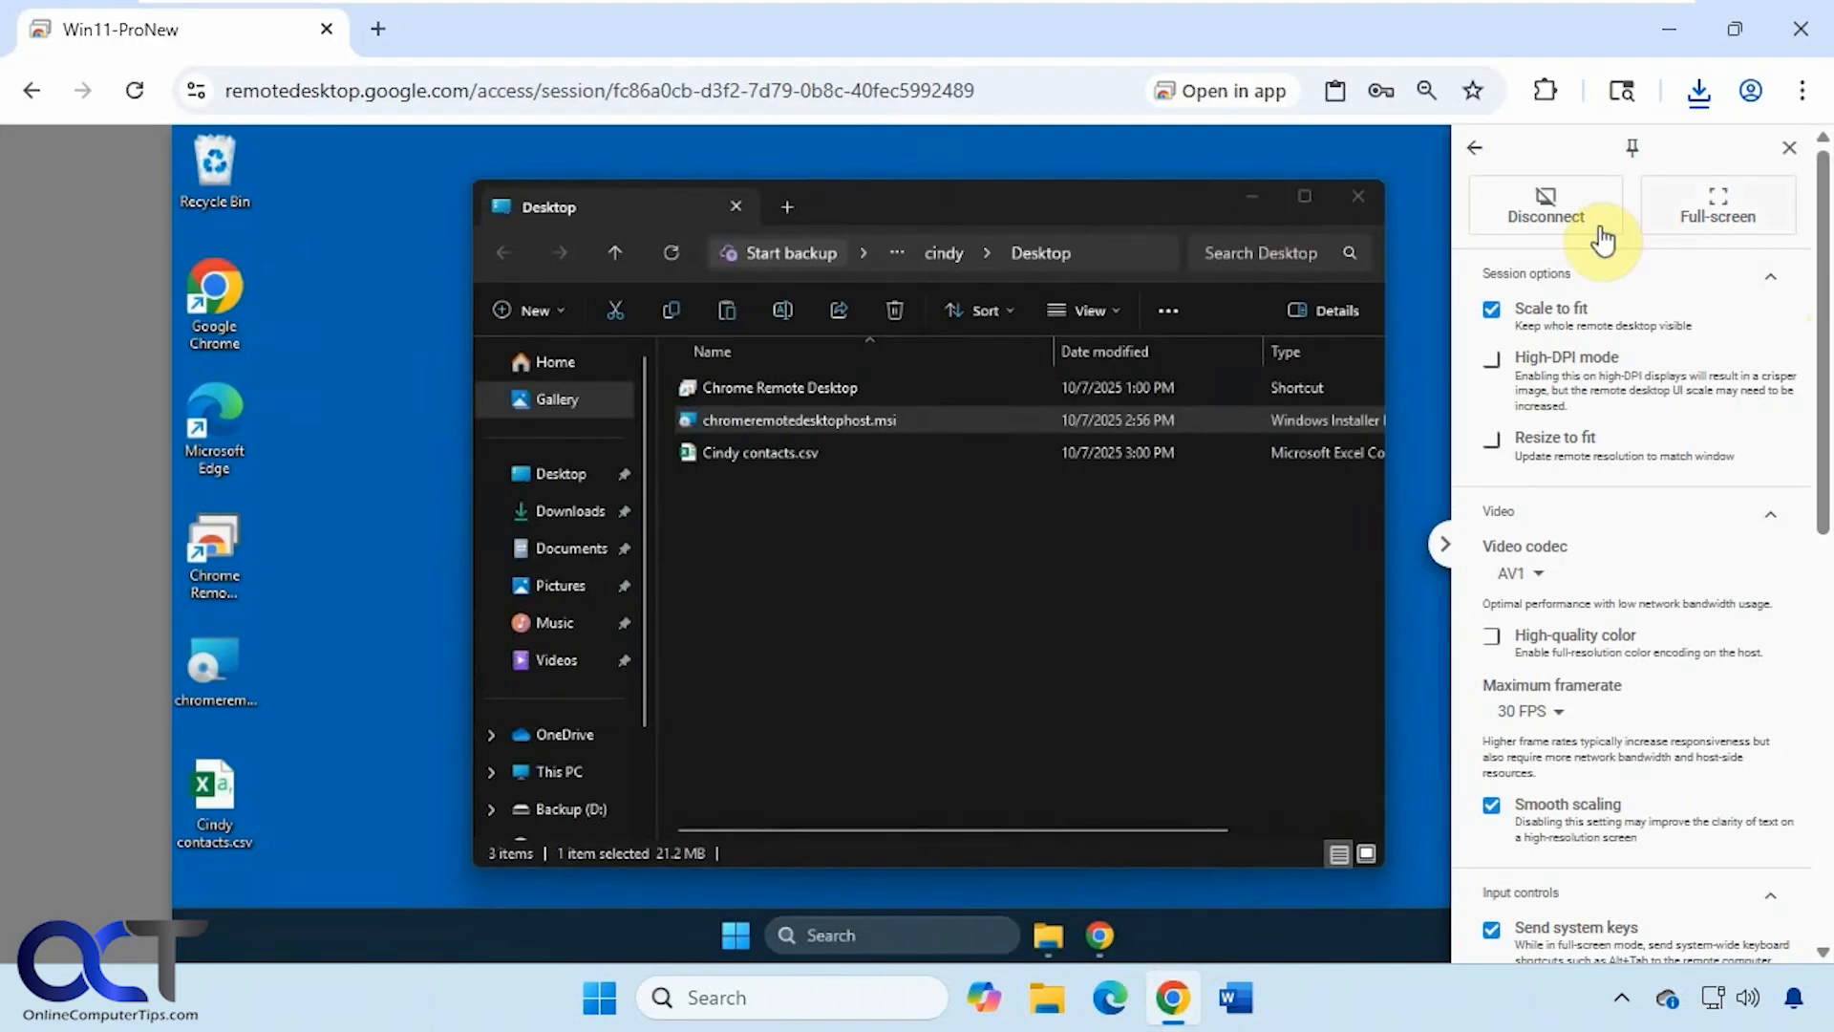
- Disconnect the remote session from the session options panel
left_click_drag(1823, 230, 1829, 606)
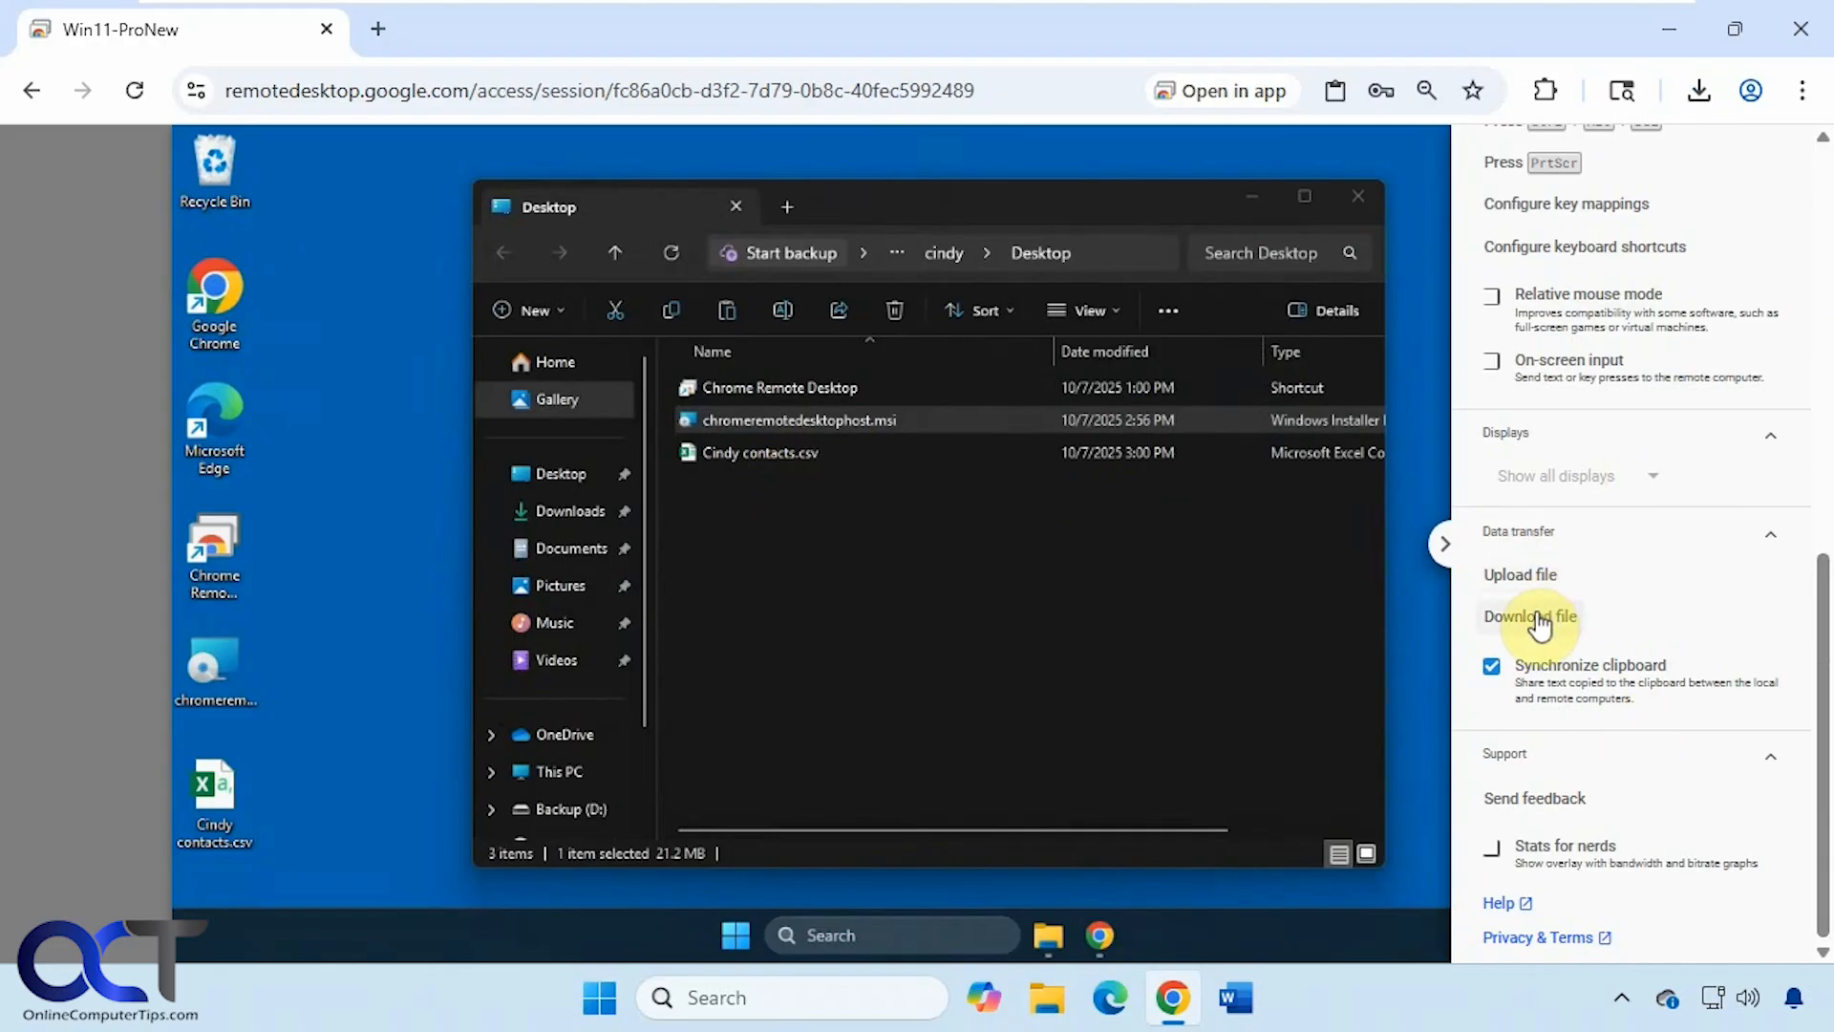
left_click(1444, 552)
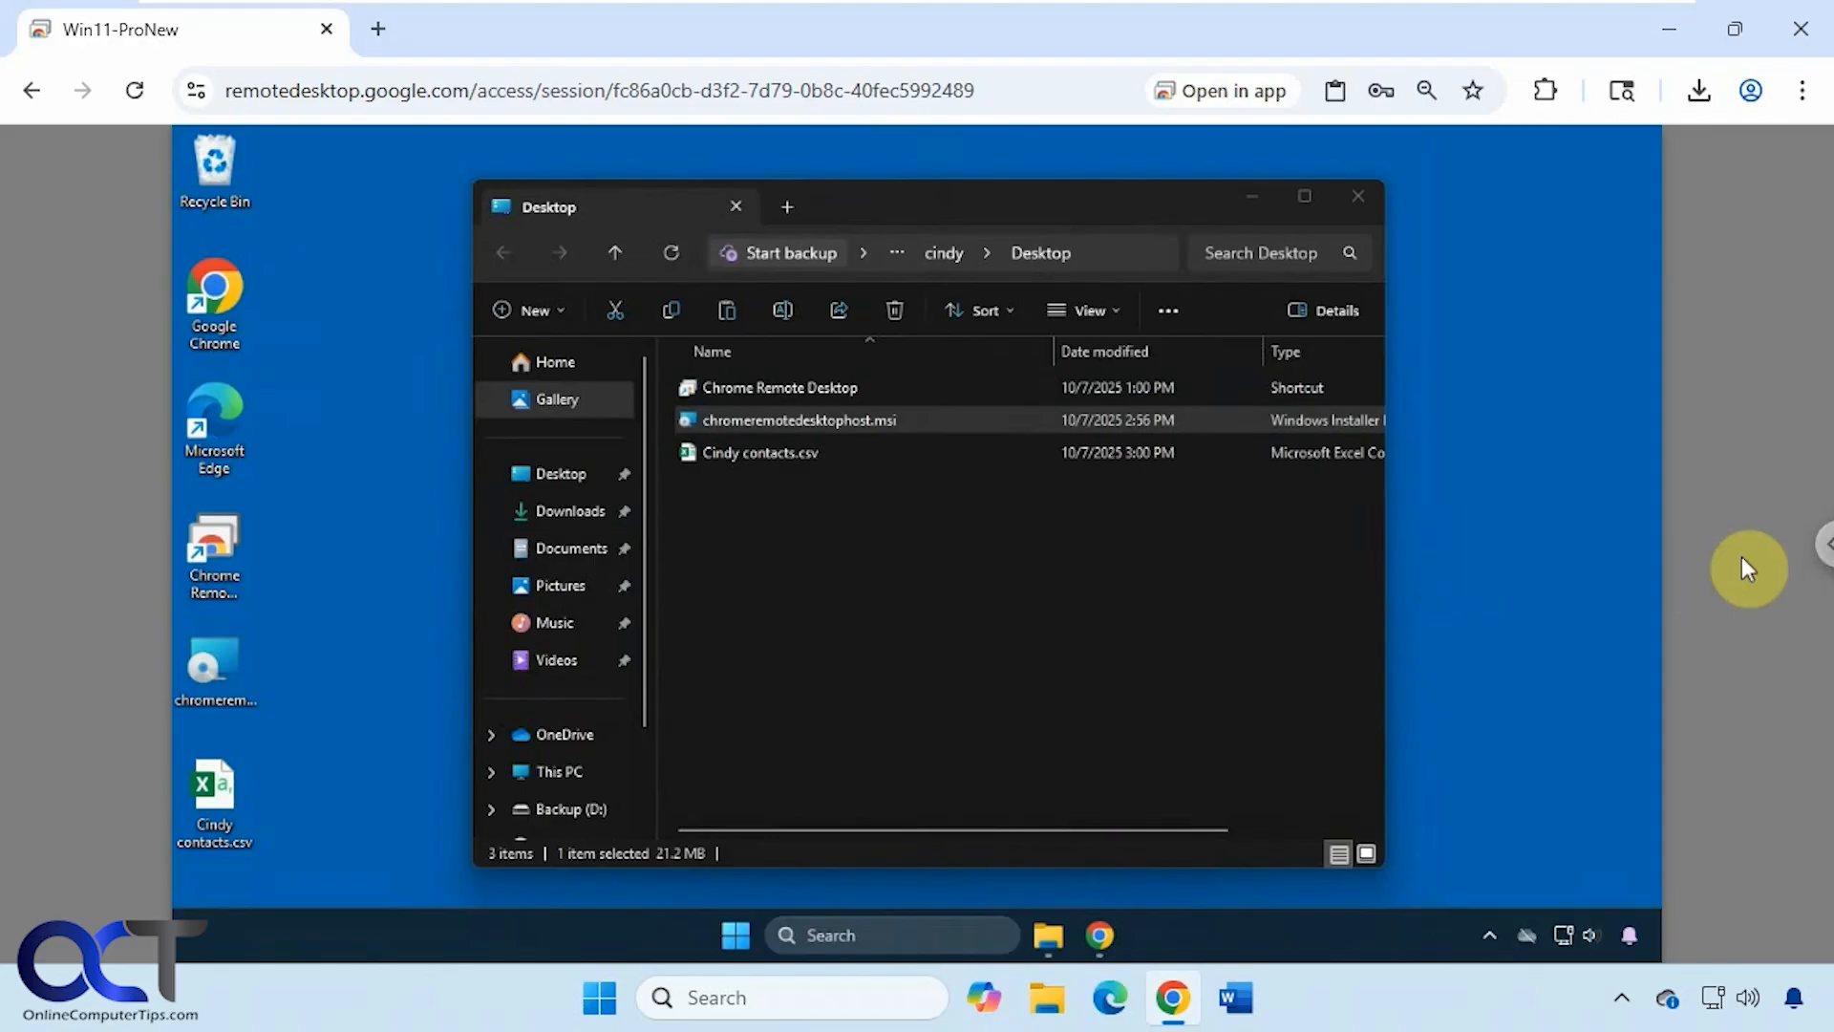
left_click(1815, 553)
scroll(1623, 429, "up", 10)
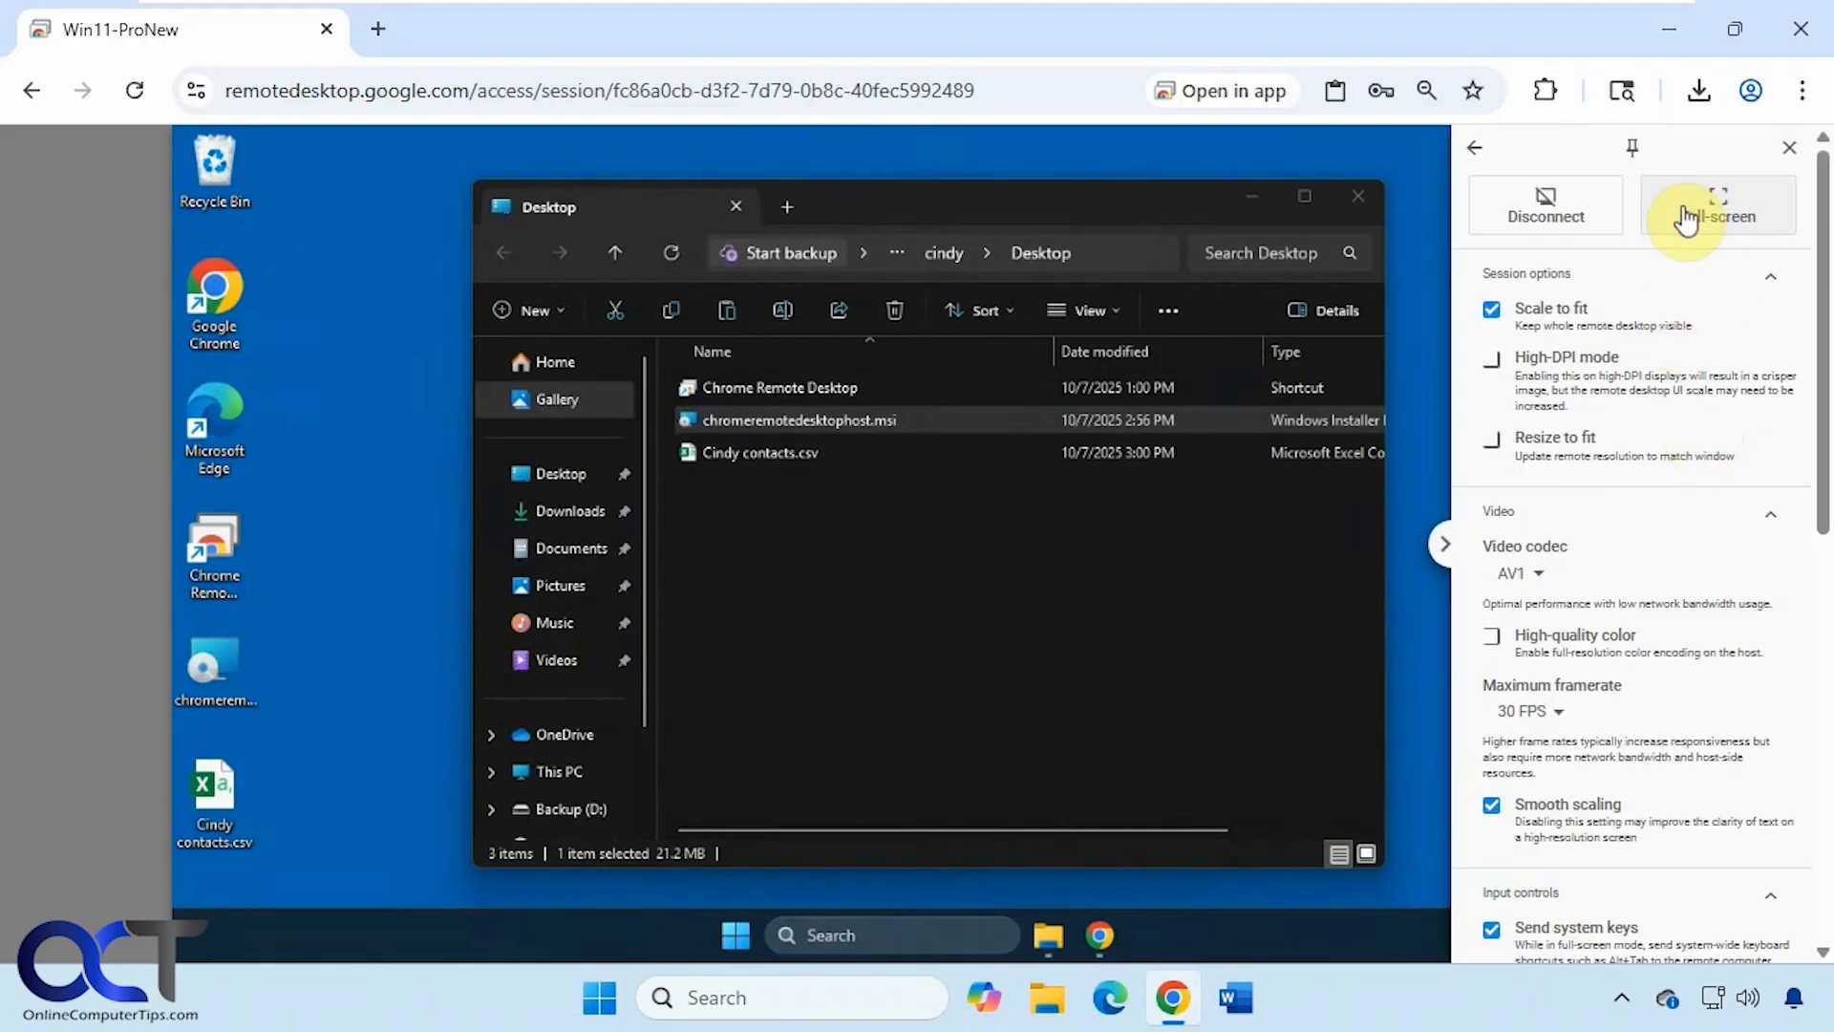
left_click(1563, 204)
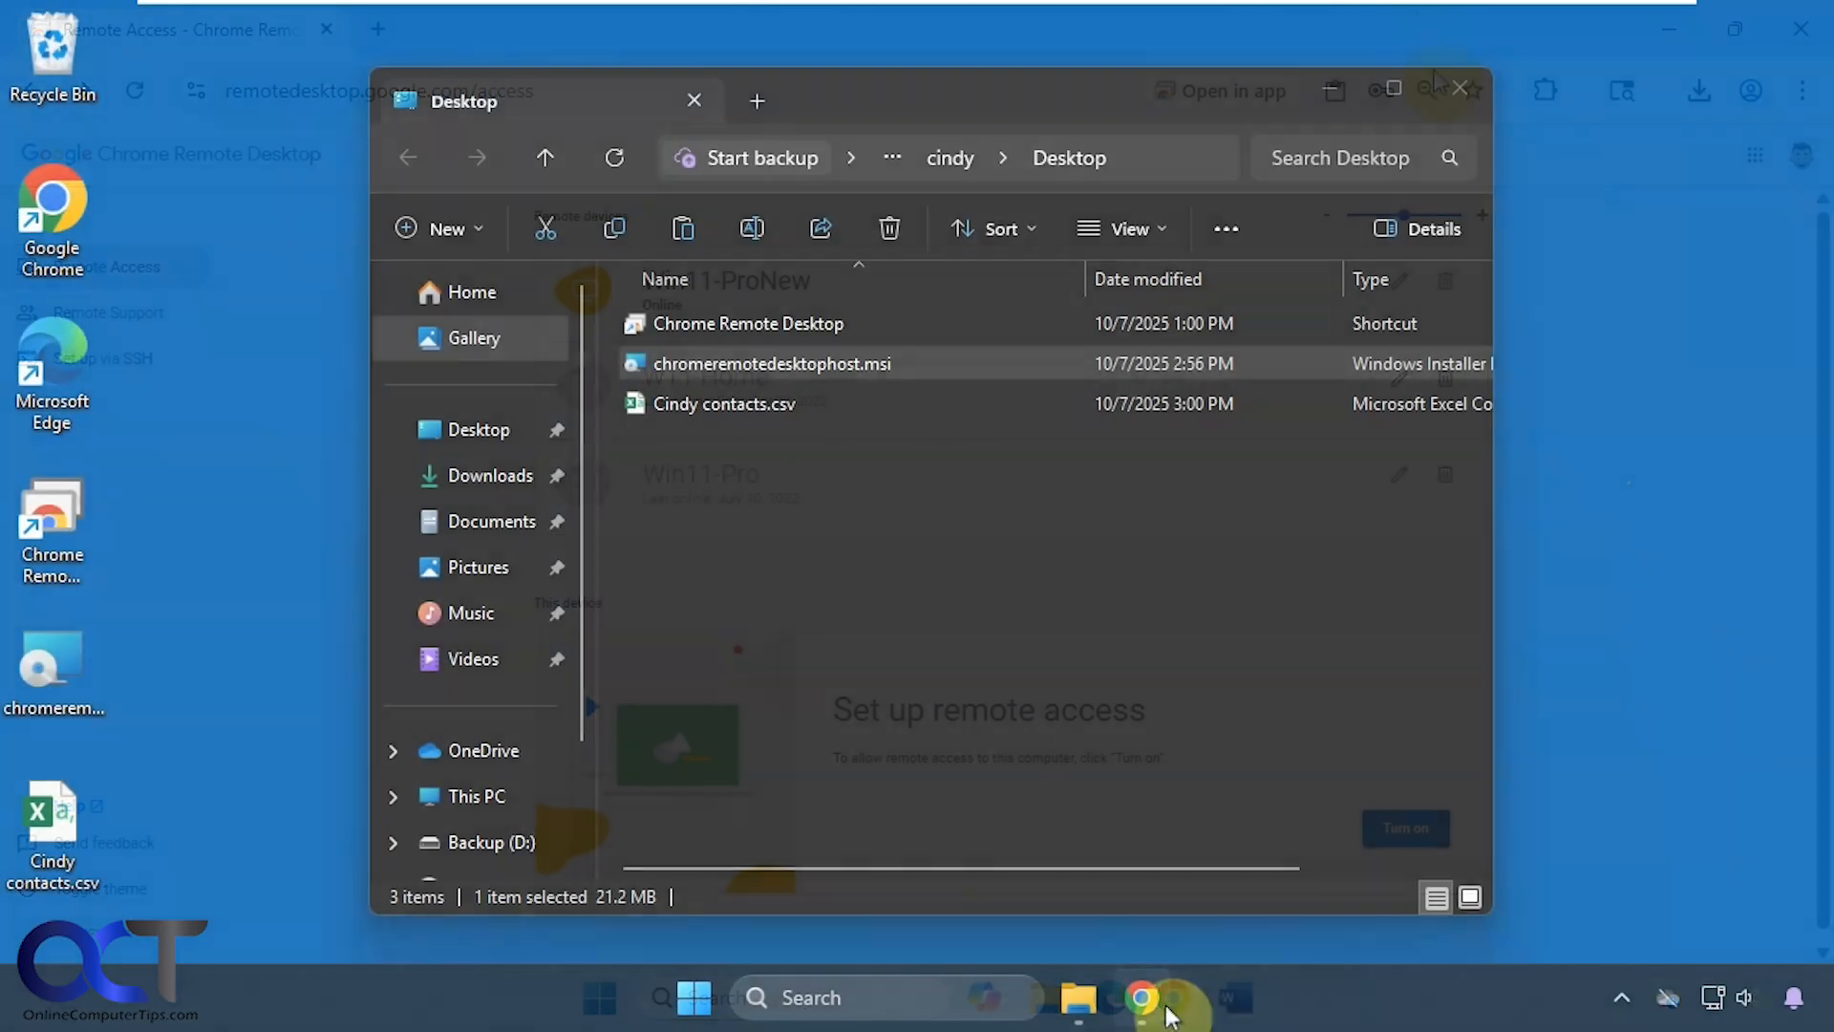
- Close the Chrome window and the File Explorer window
left_click(1159, 1001)
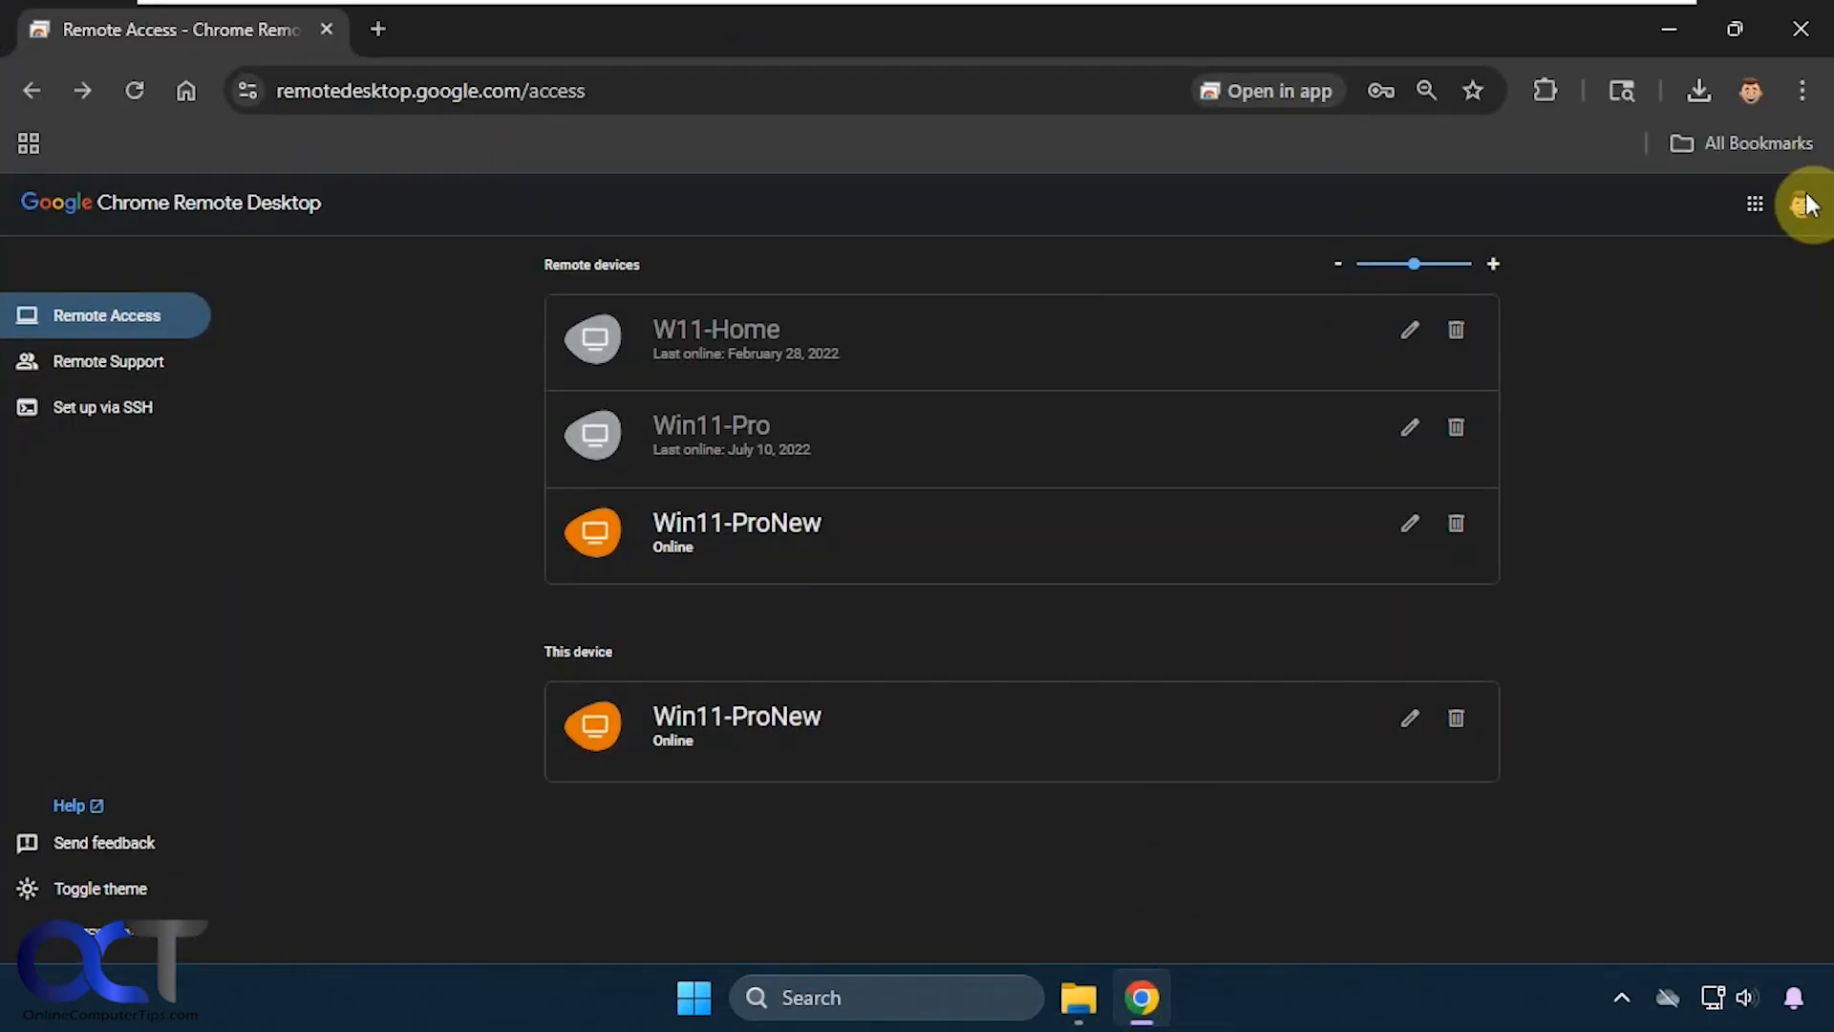
left_click(1785, 34)
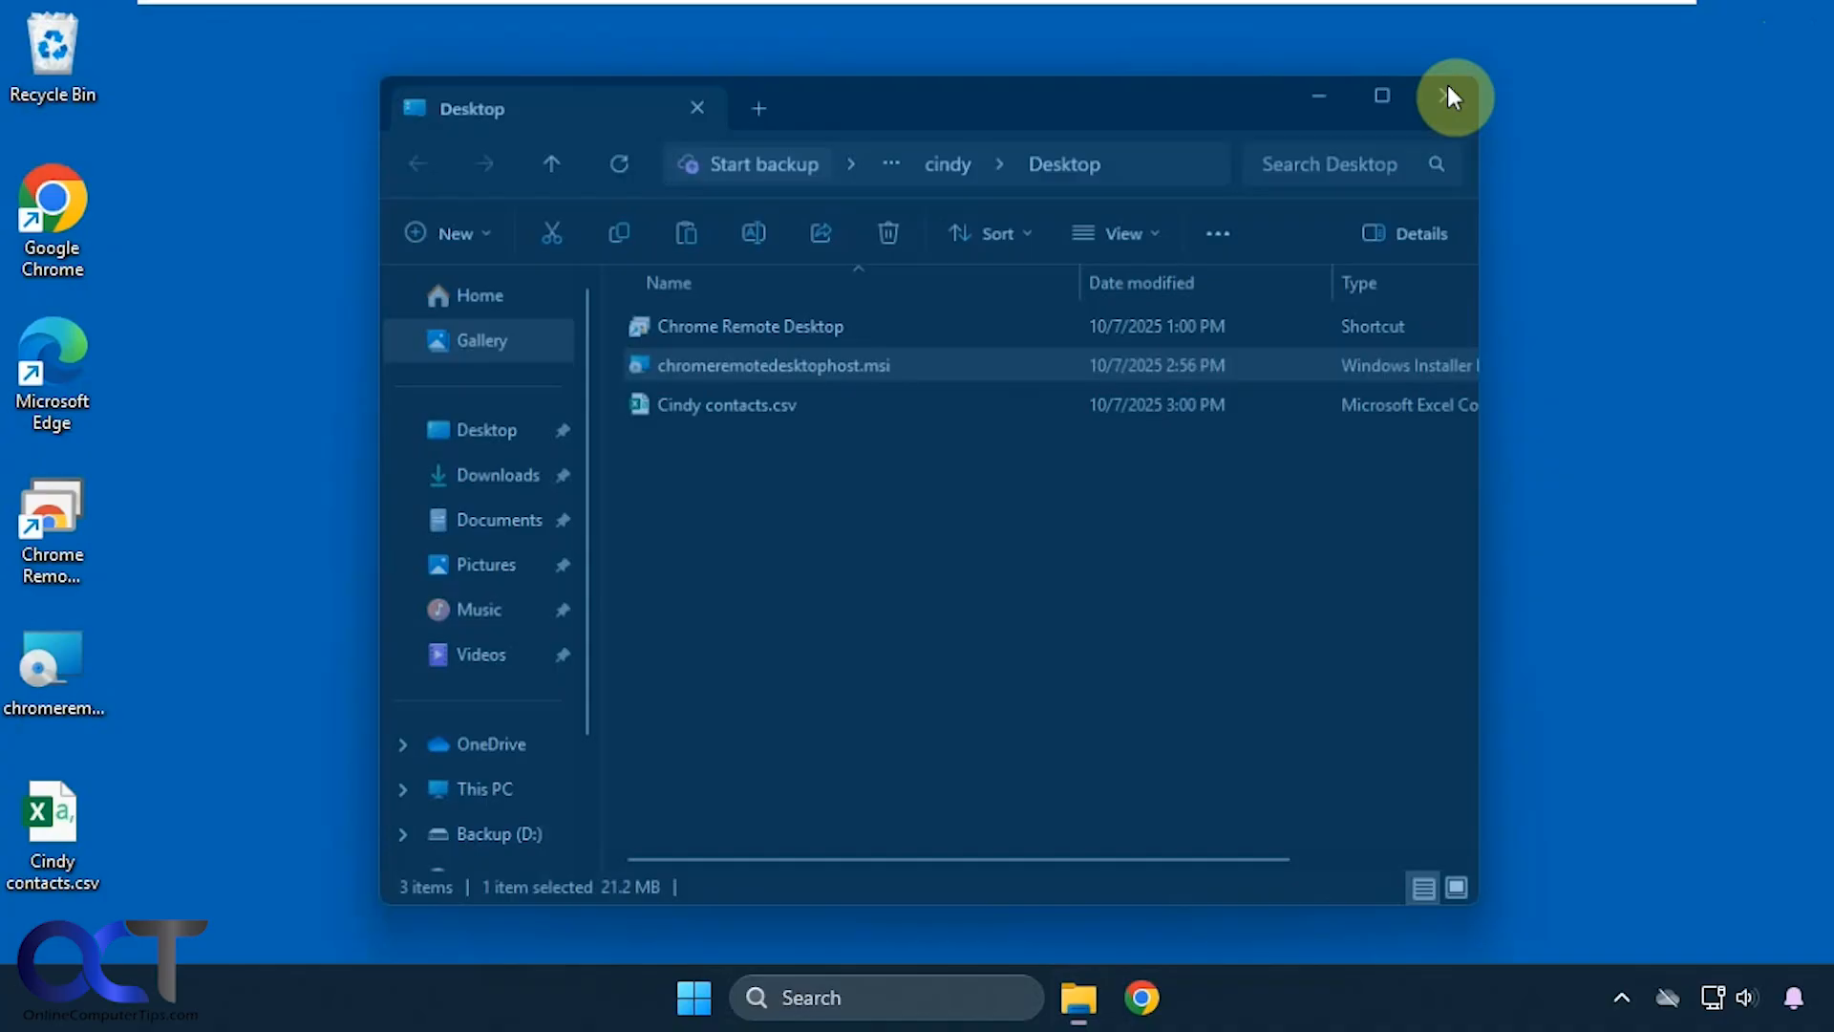
left_click(1447, 96)
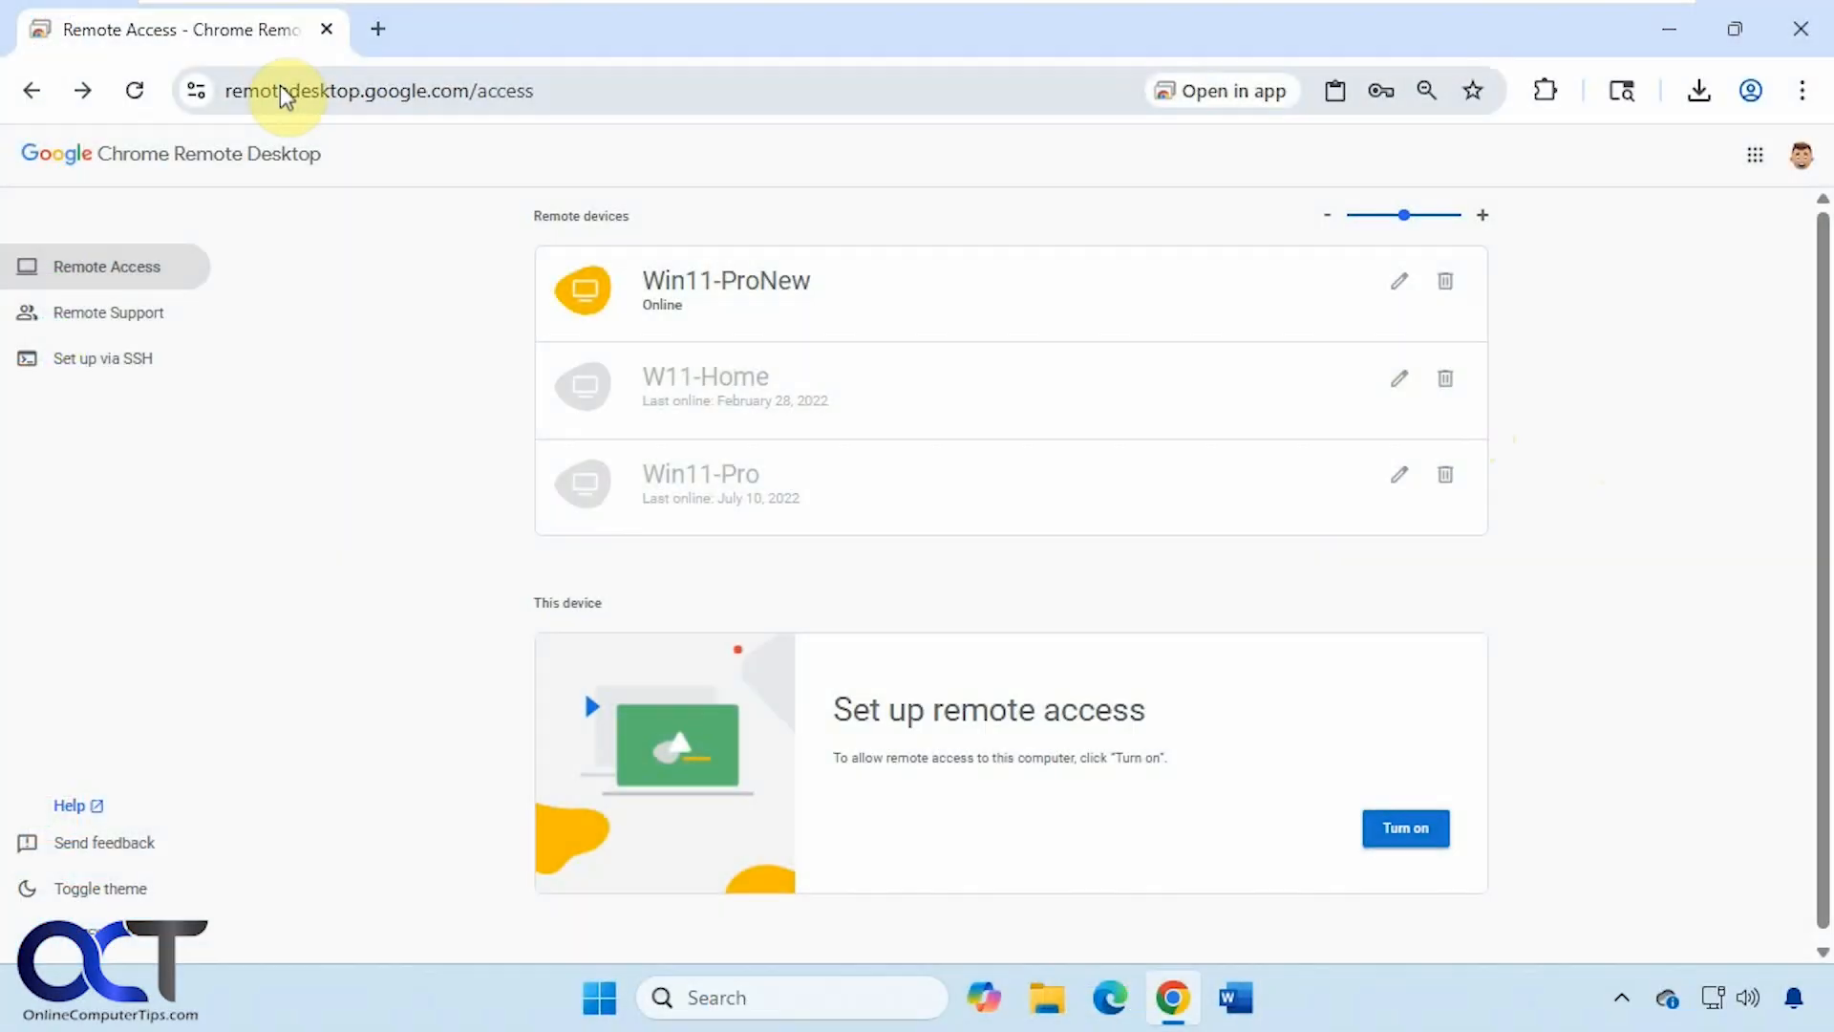
- Refresh the Remote Access device list and start a session with Win11-ProNew
left_click(134, 91)
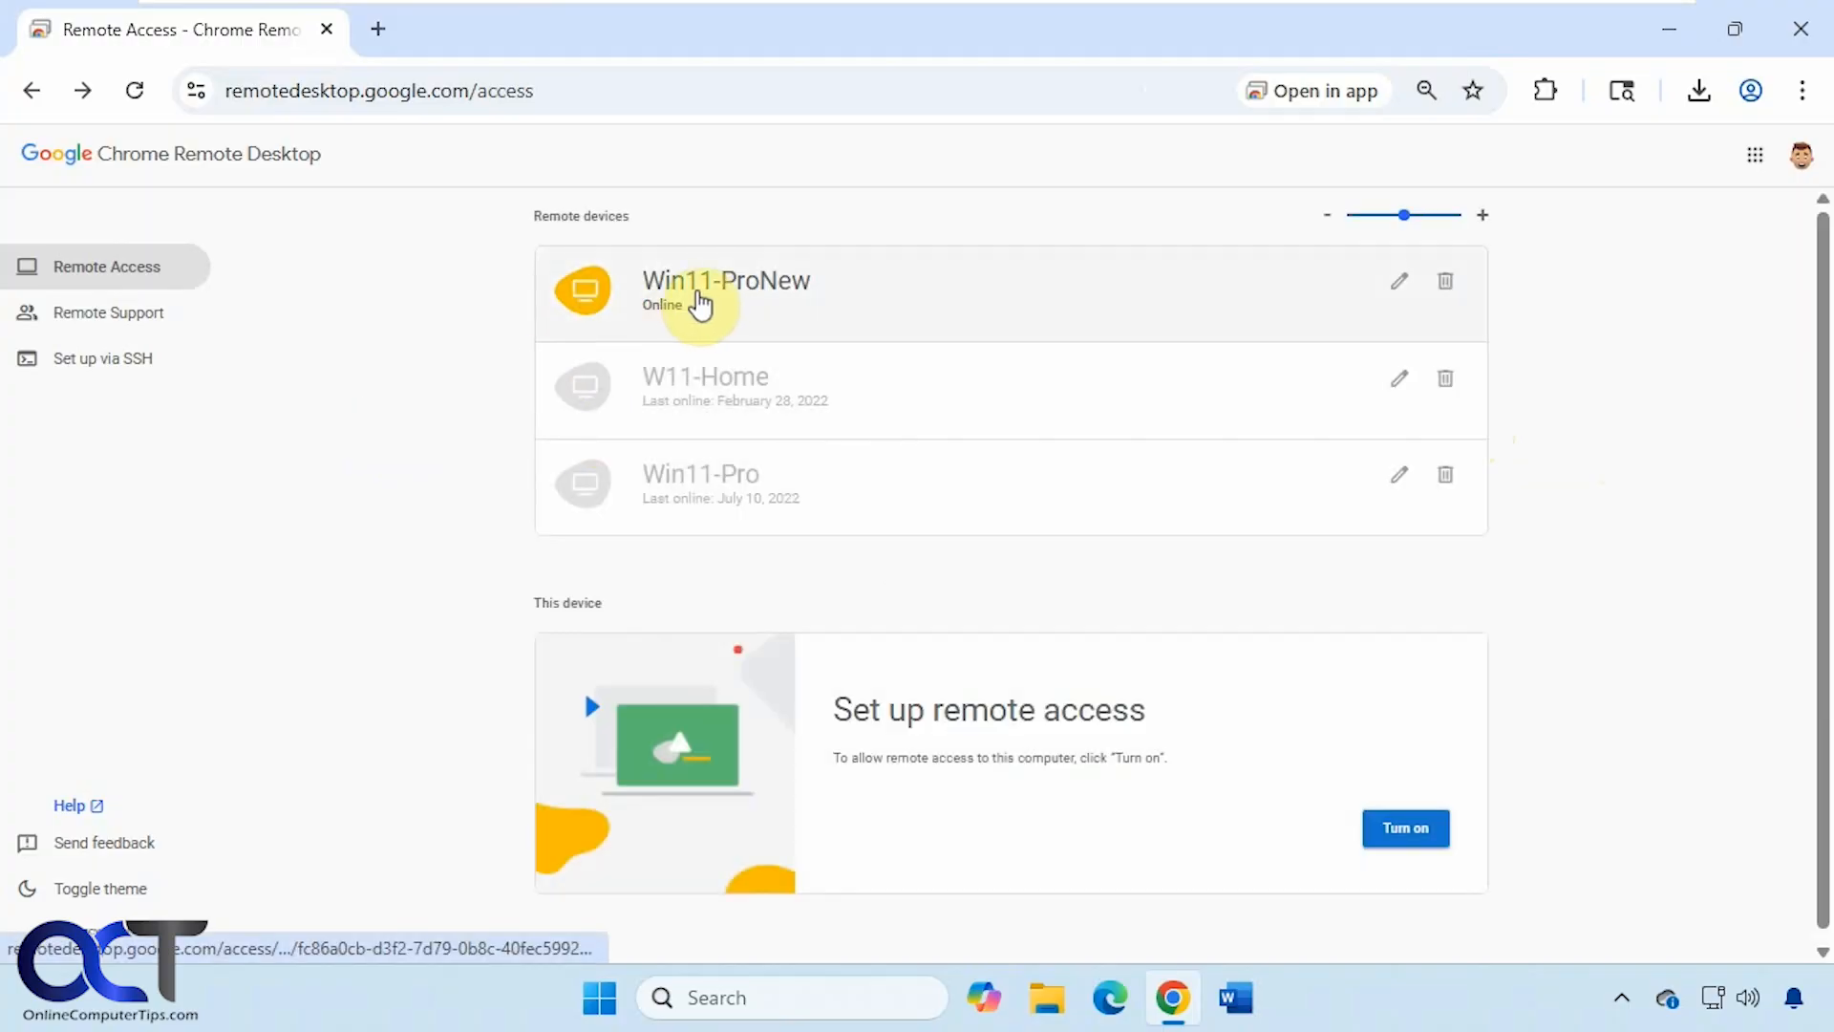
left_click(700, 302)
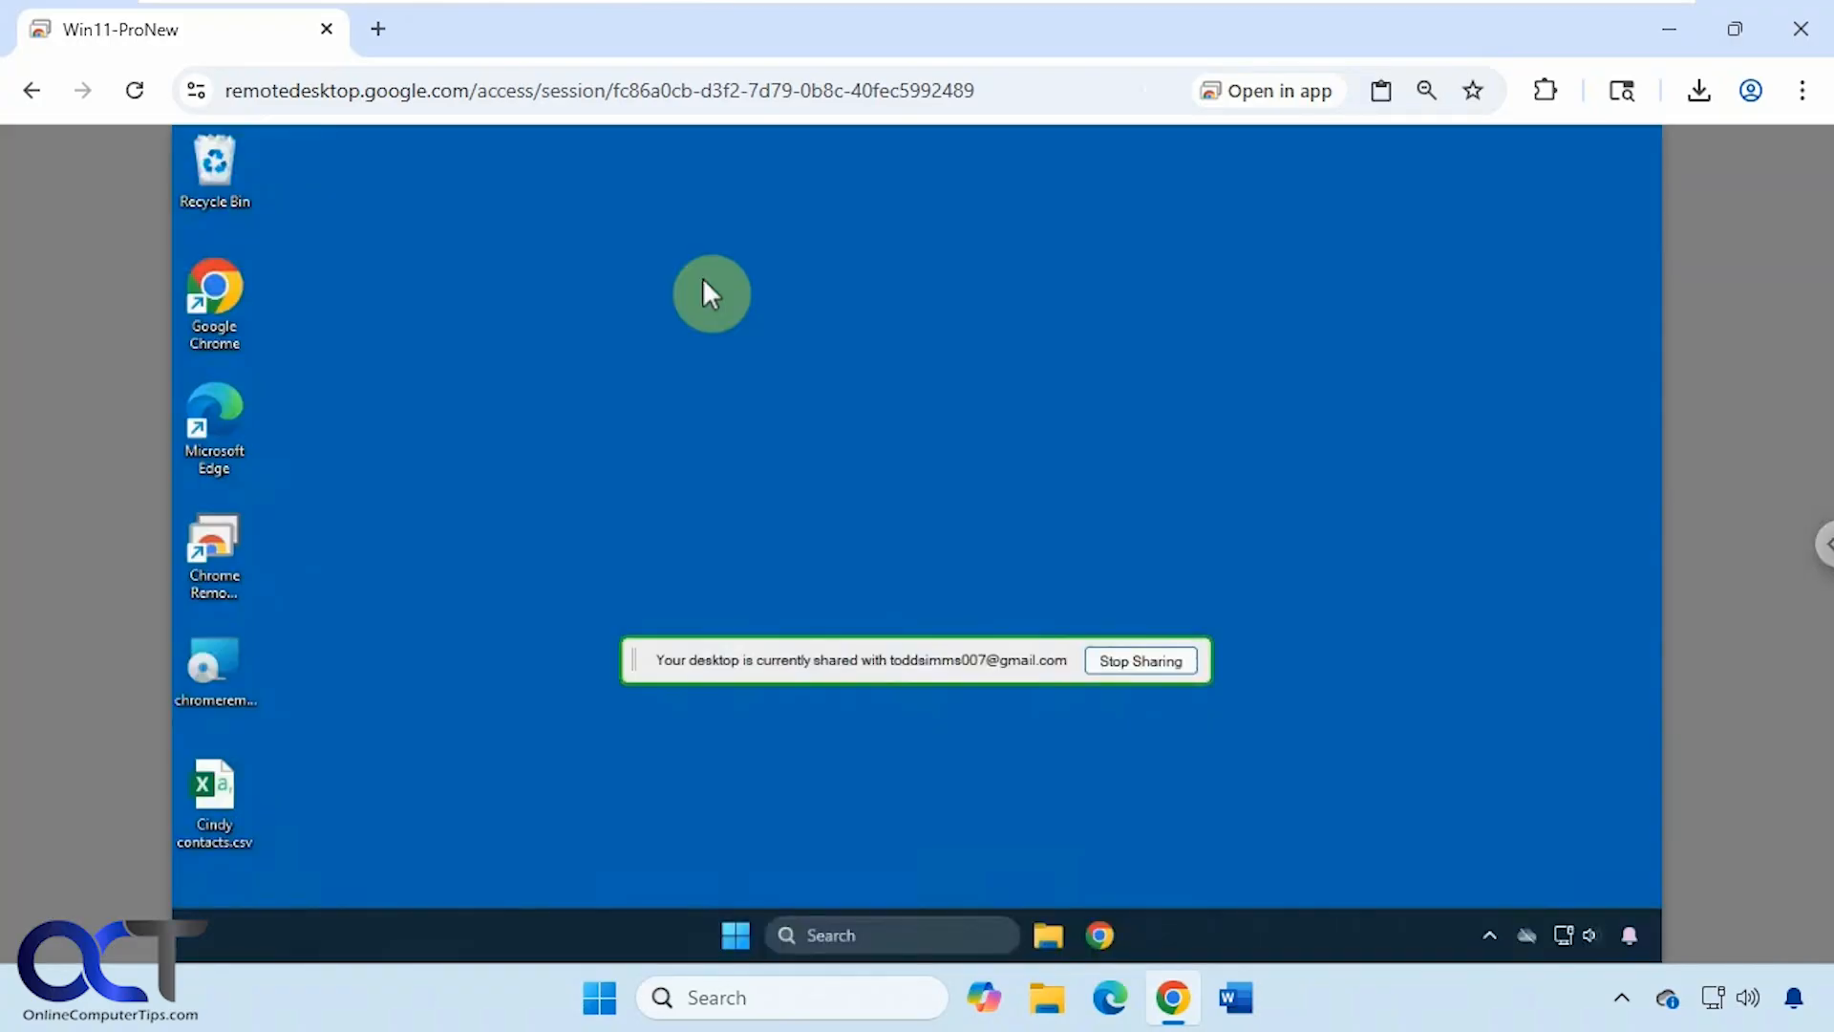
left_click(827, 934)
type("serv")
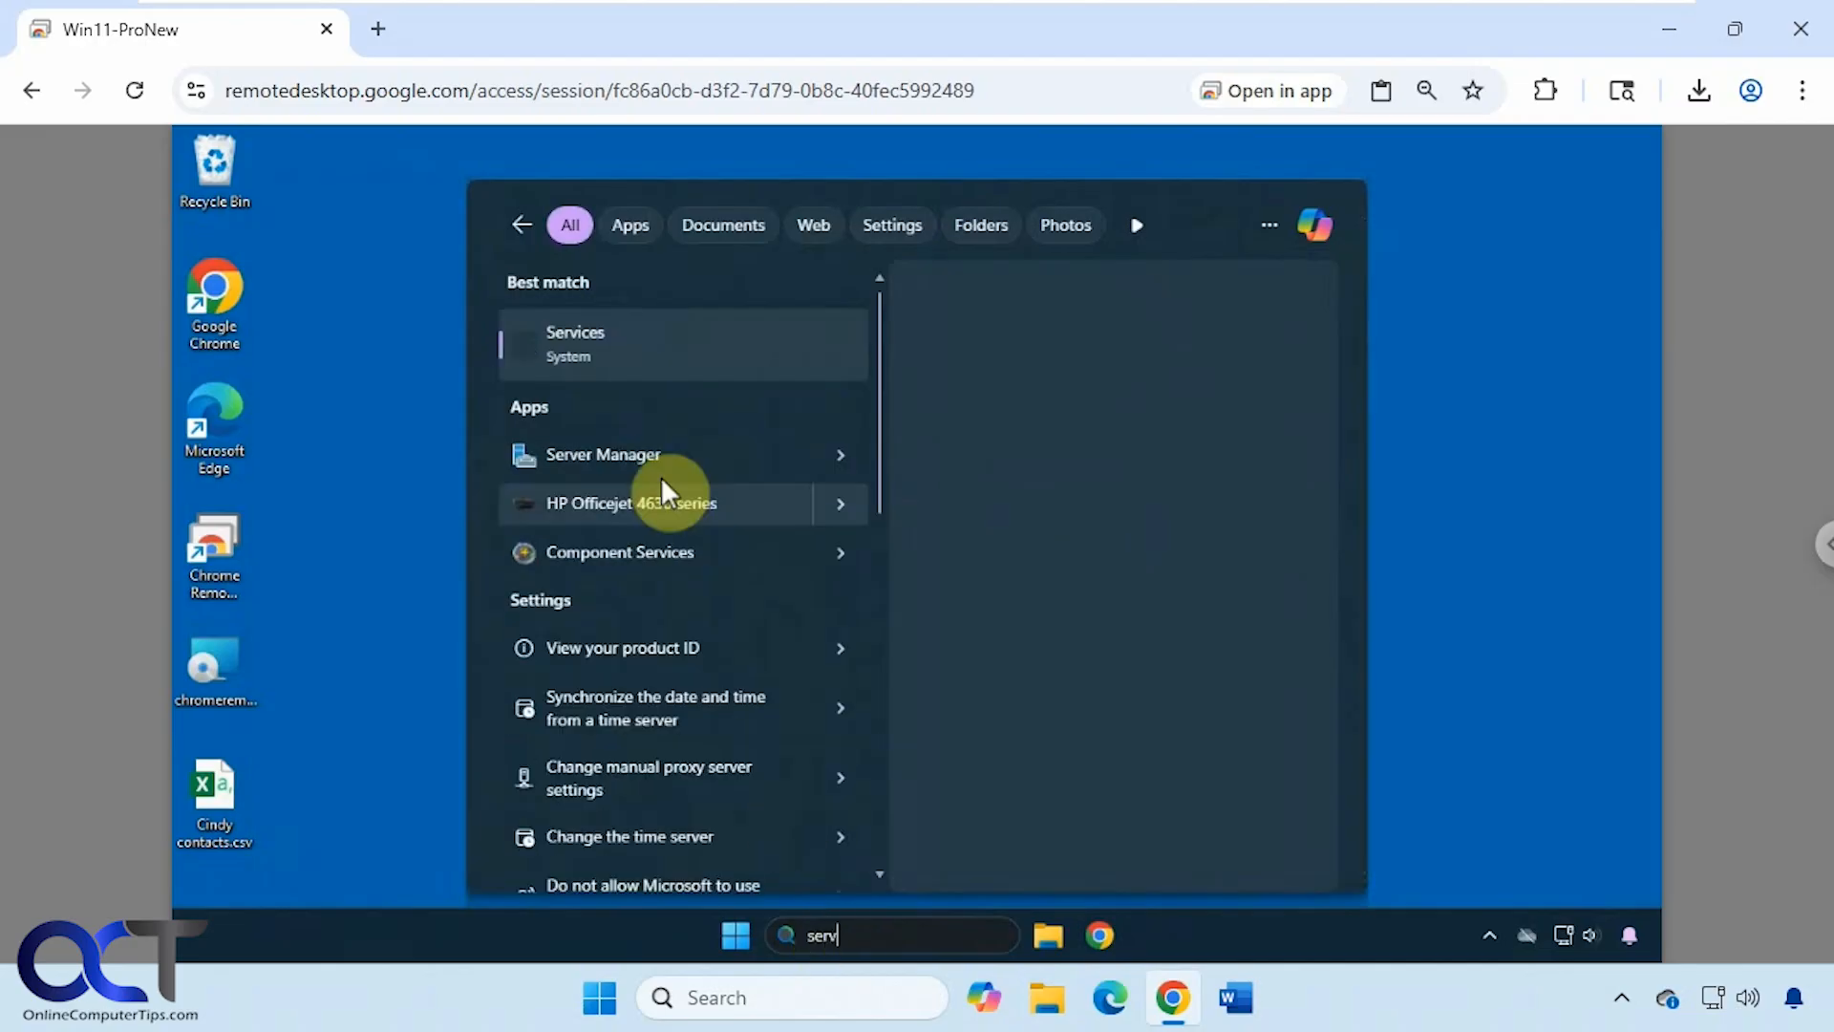
left_click(614, 337)
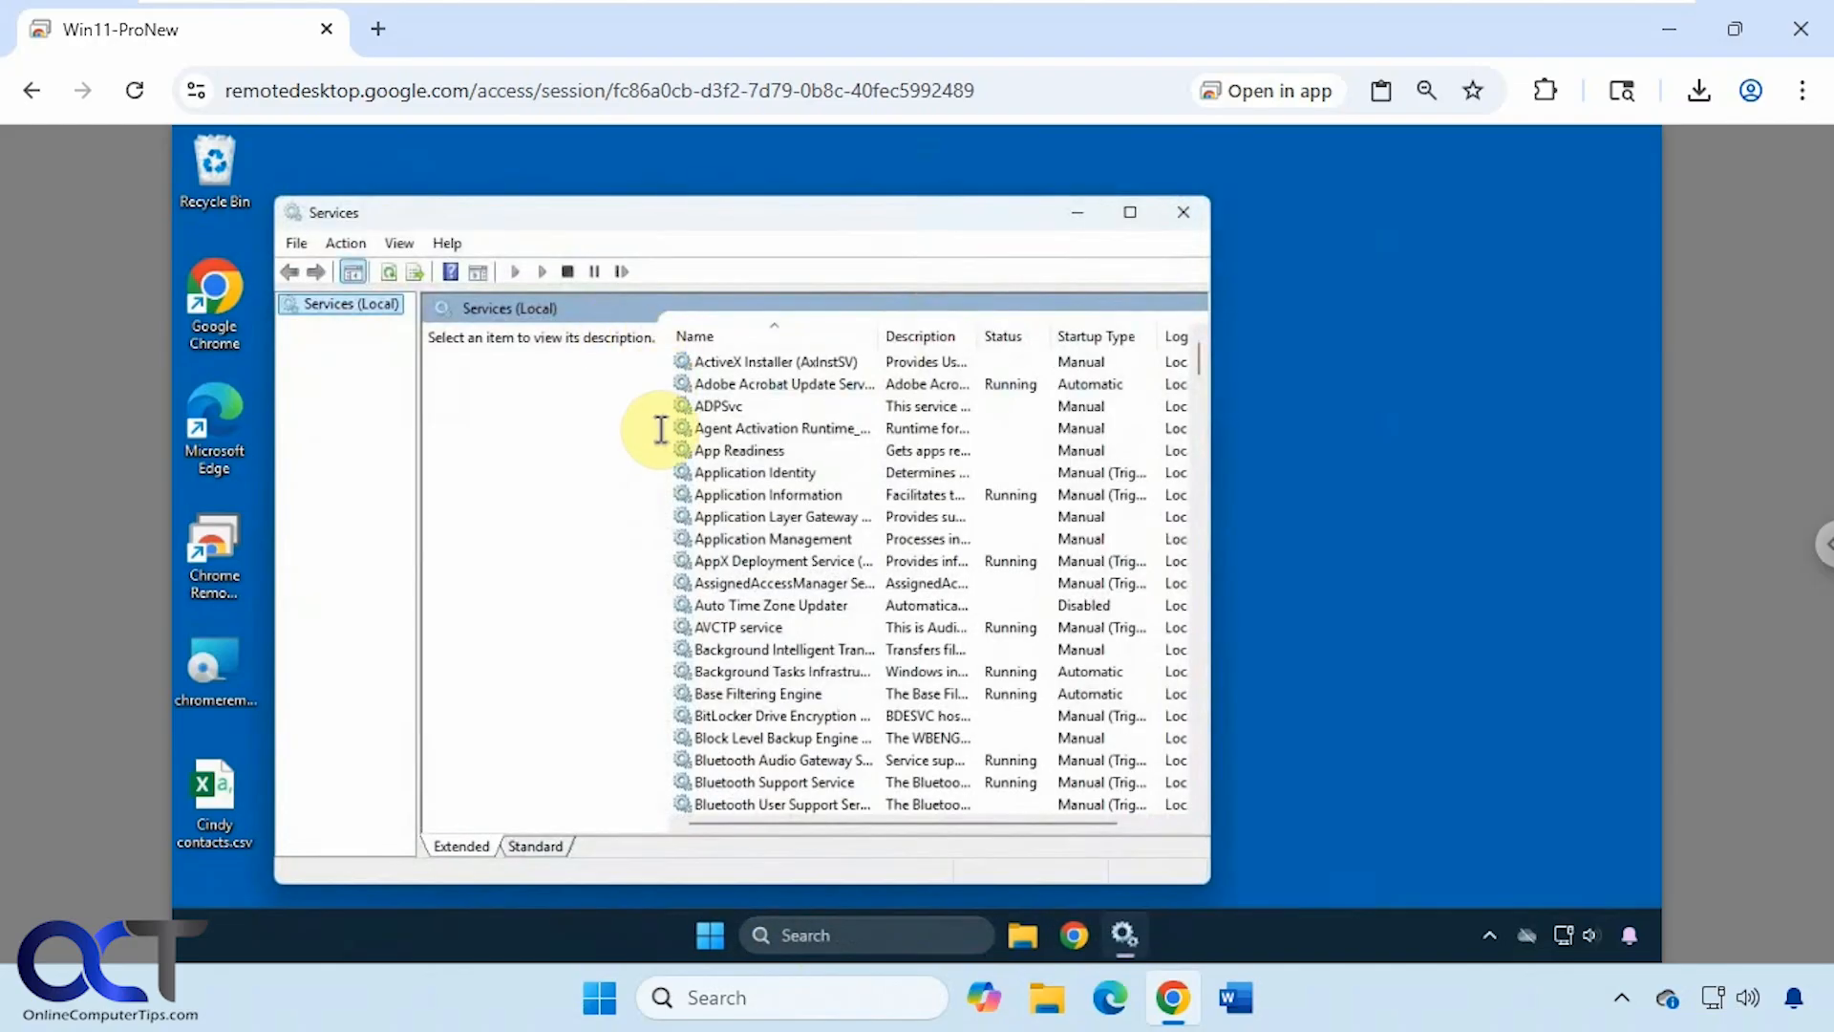
left_click(726, 428)
key("c")
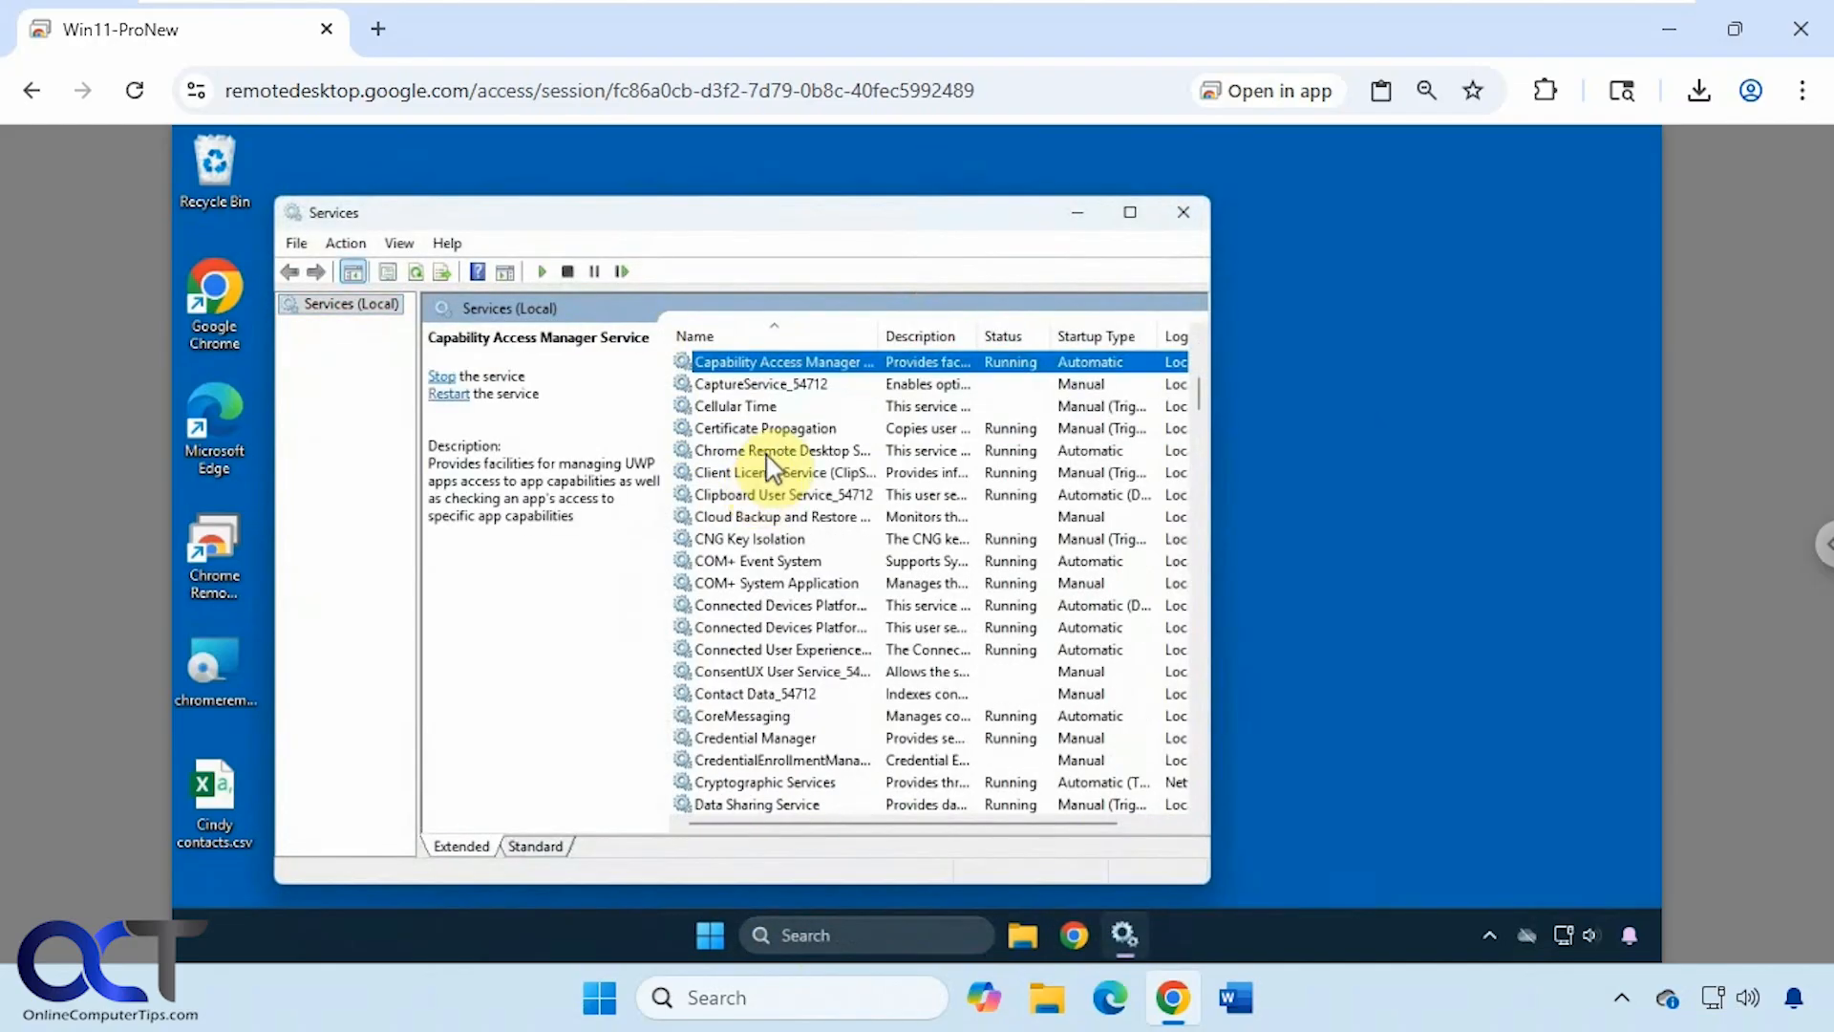
left_click(767, 456)
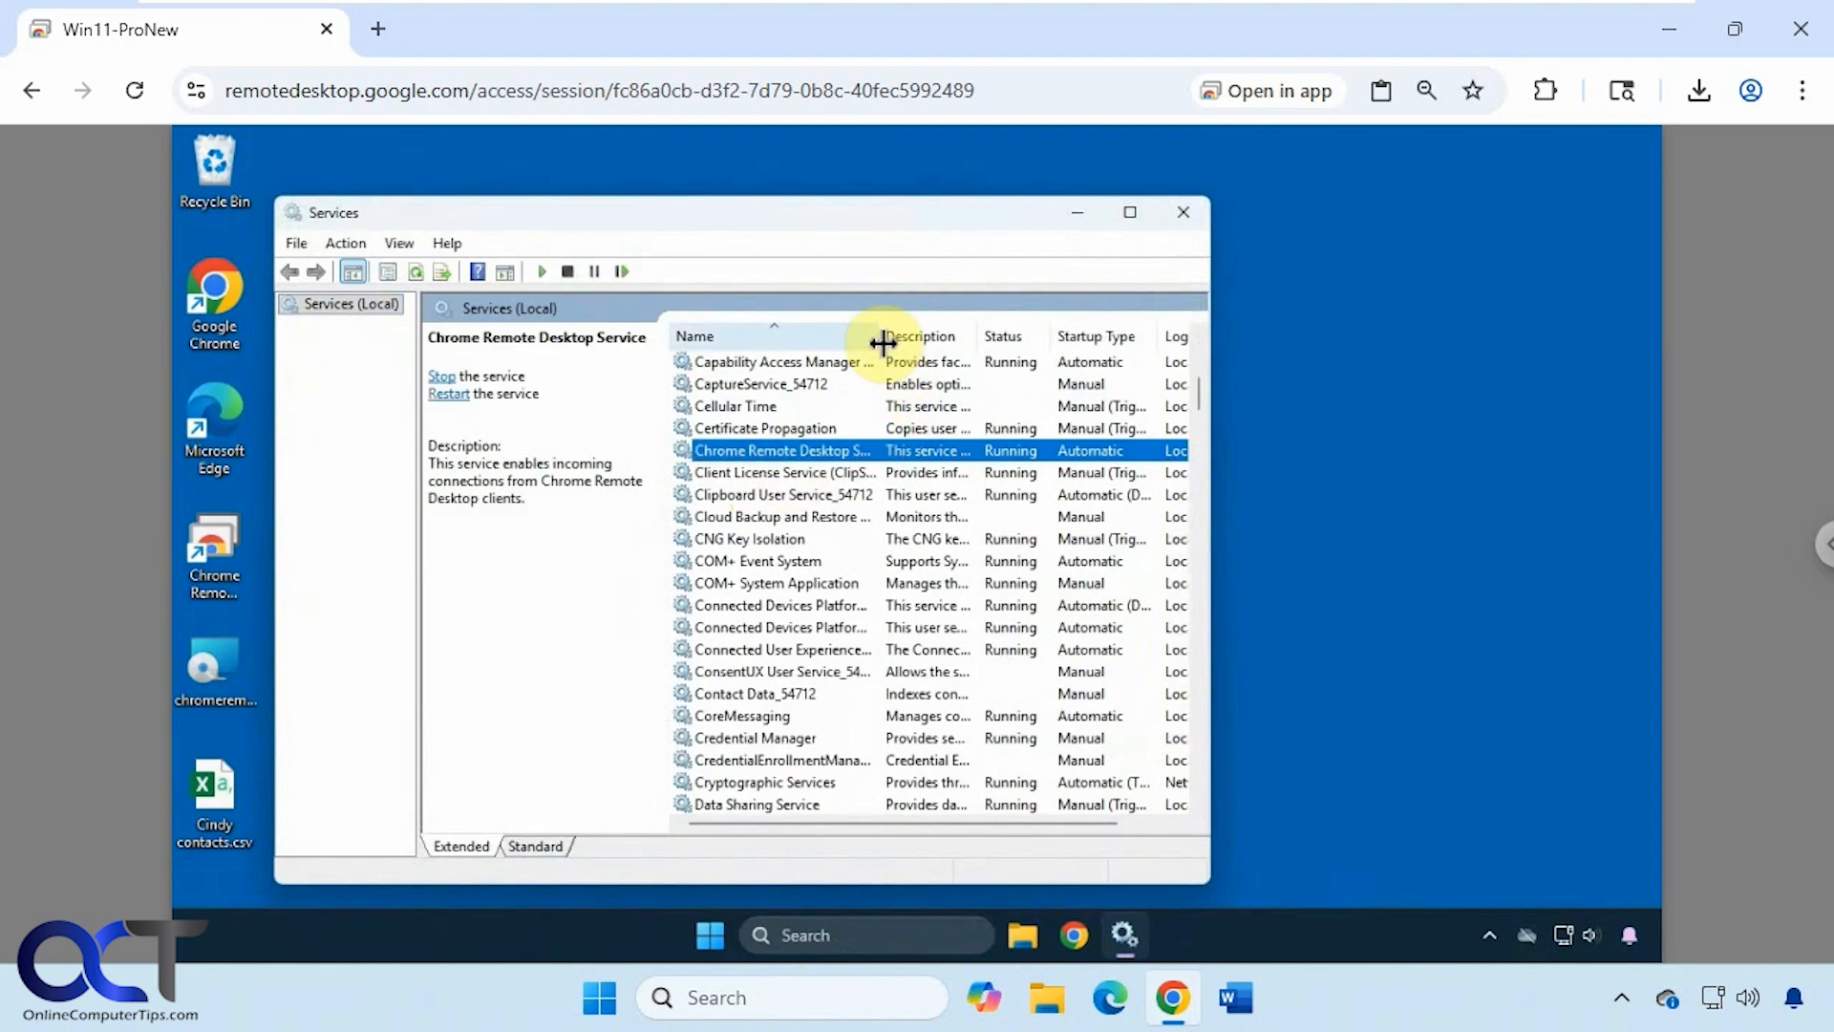
left_click_drag(881, 342, 936, 336)
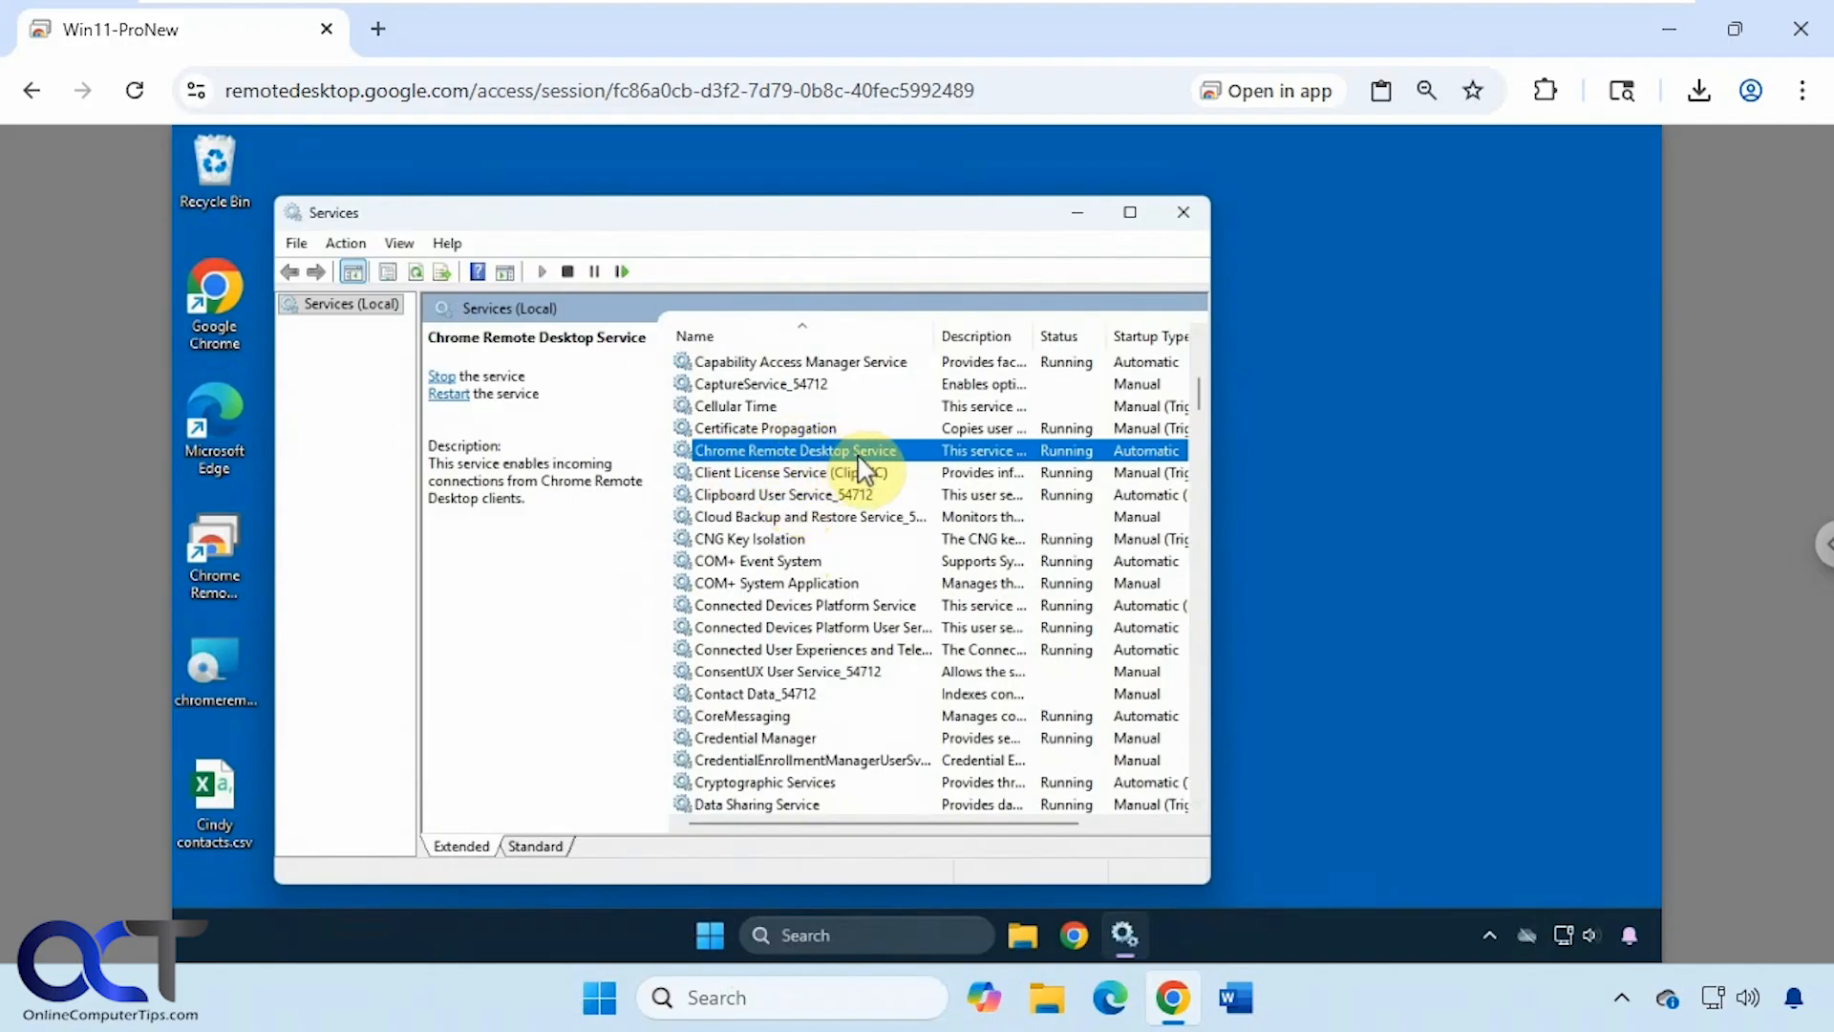
left_click(1183, 212)
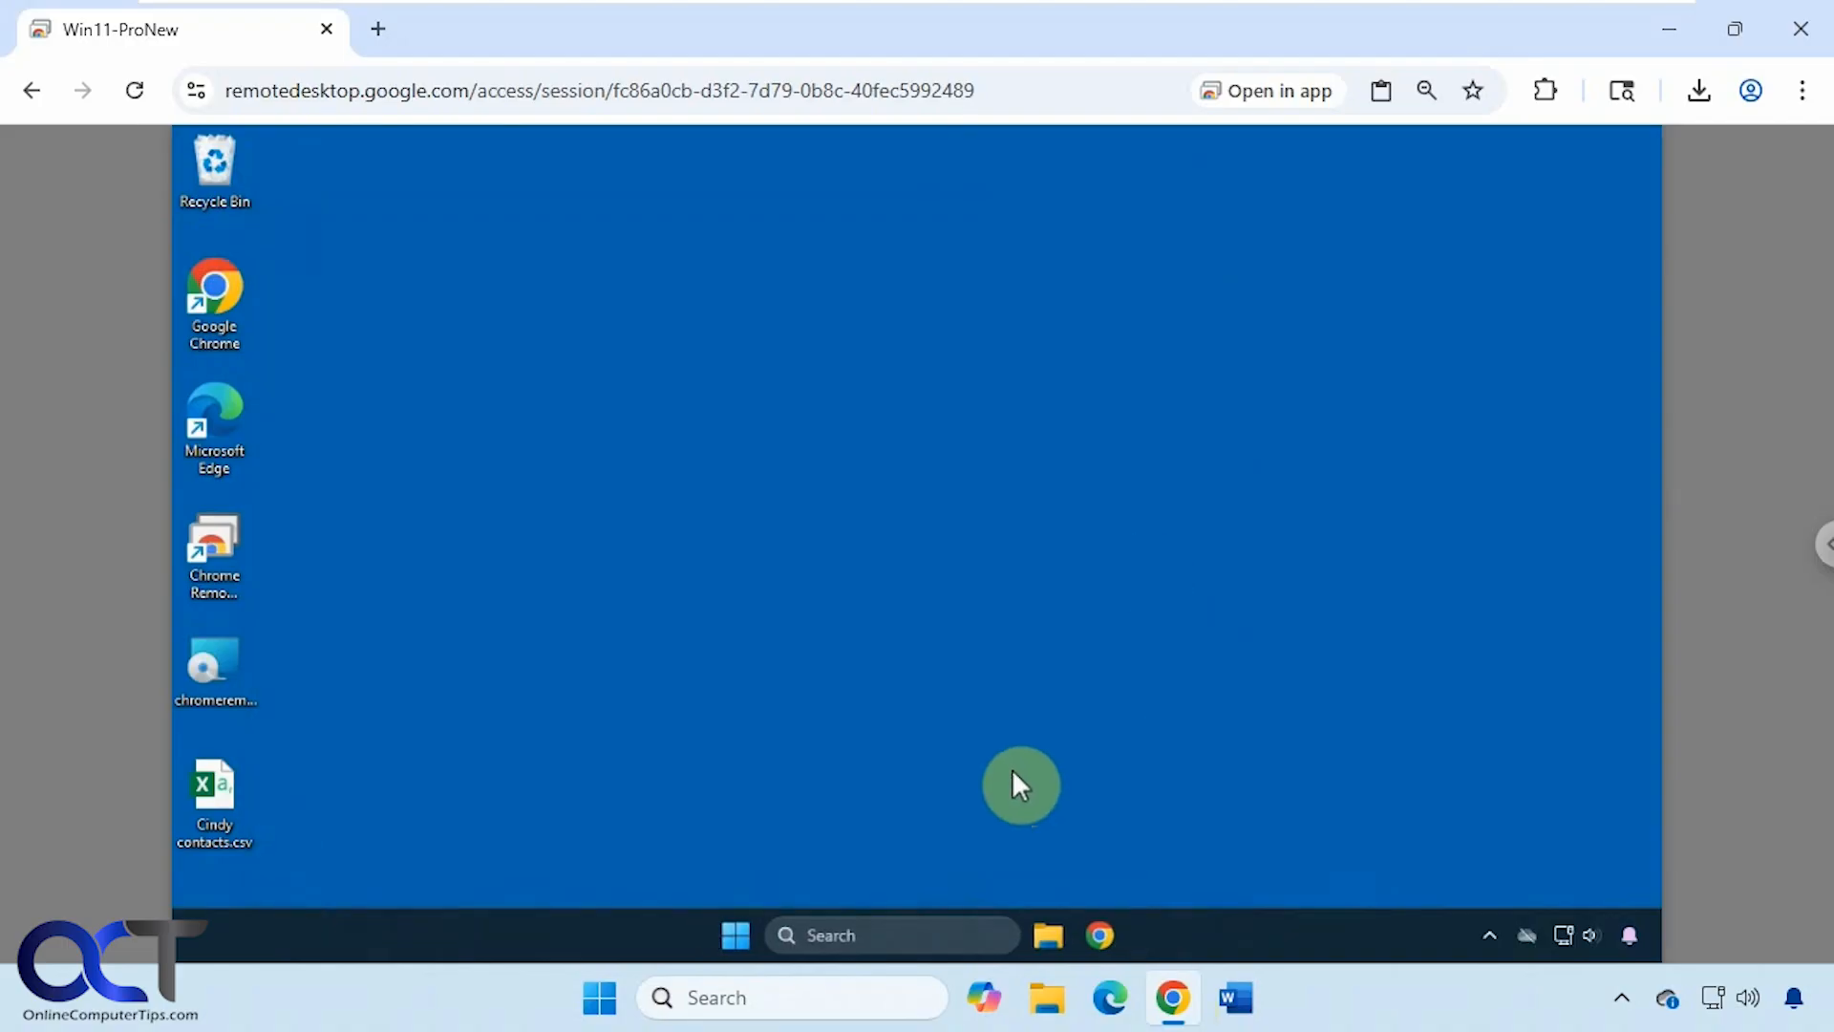
- In a new tab, go from the Remote Support shortcut to the Remote Access device list
left_click(385, 25)
left_click(515, 657)
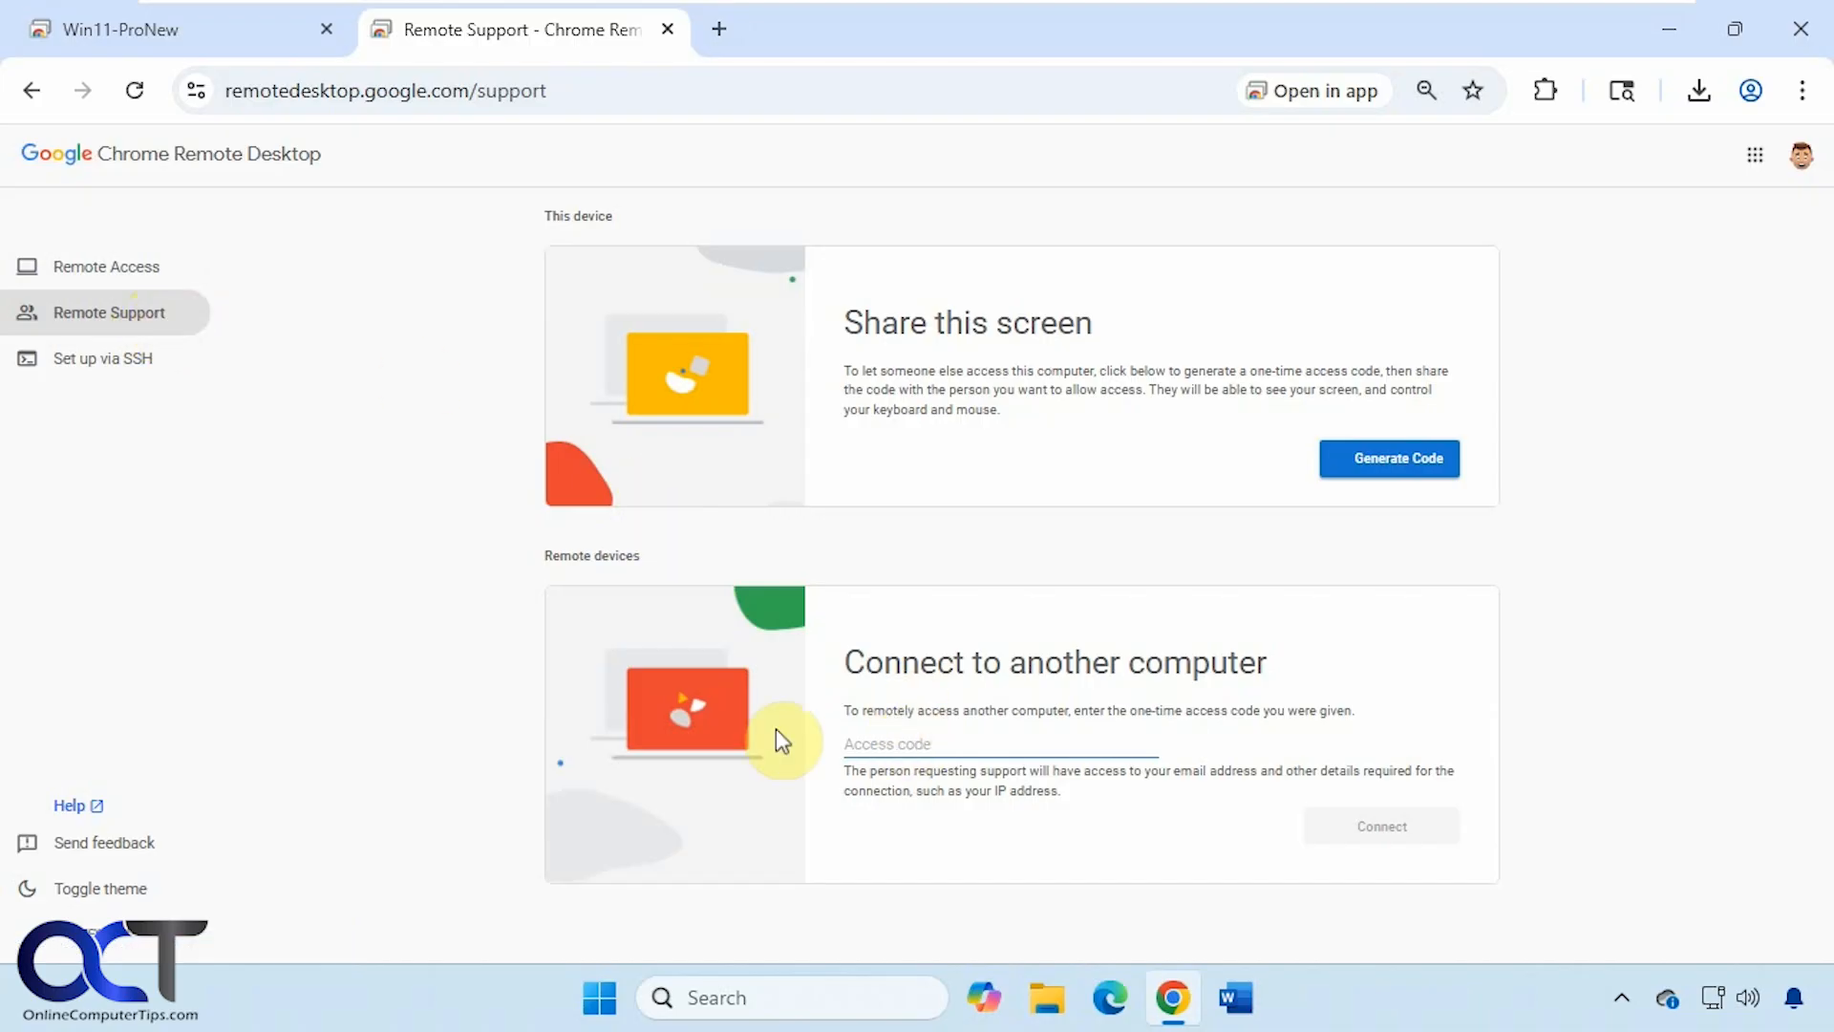
left_click(134, 279)
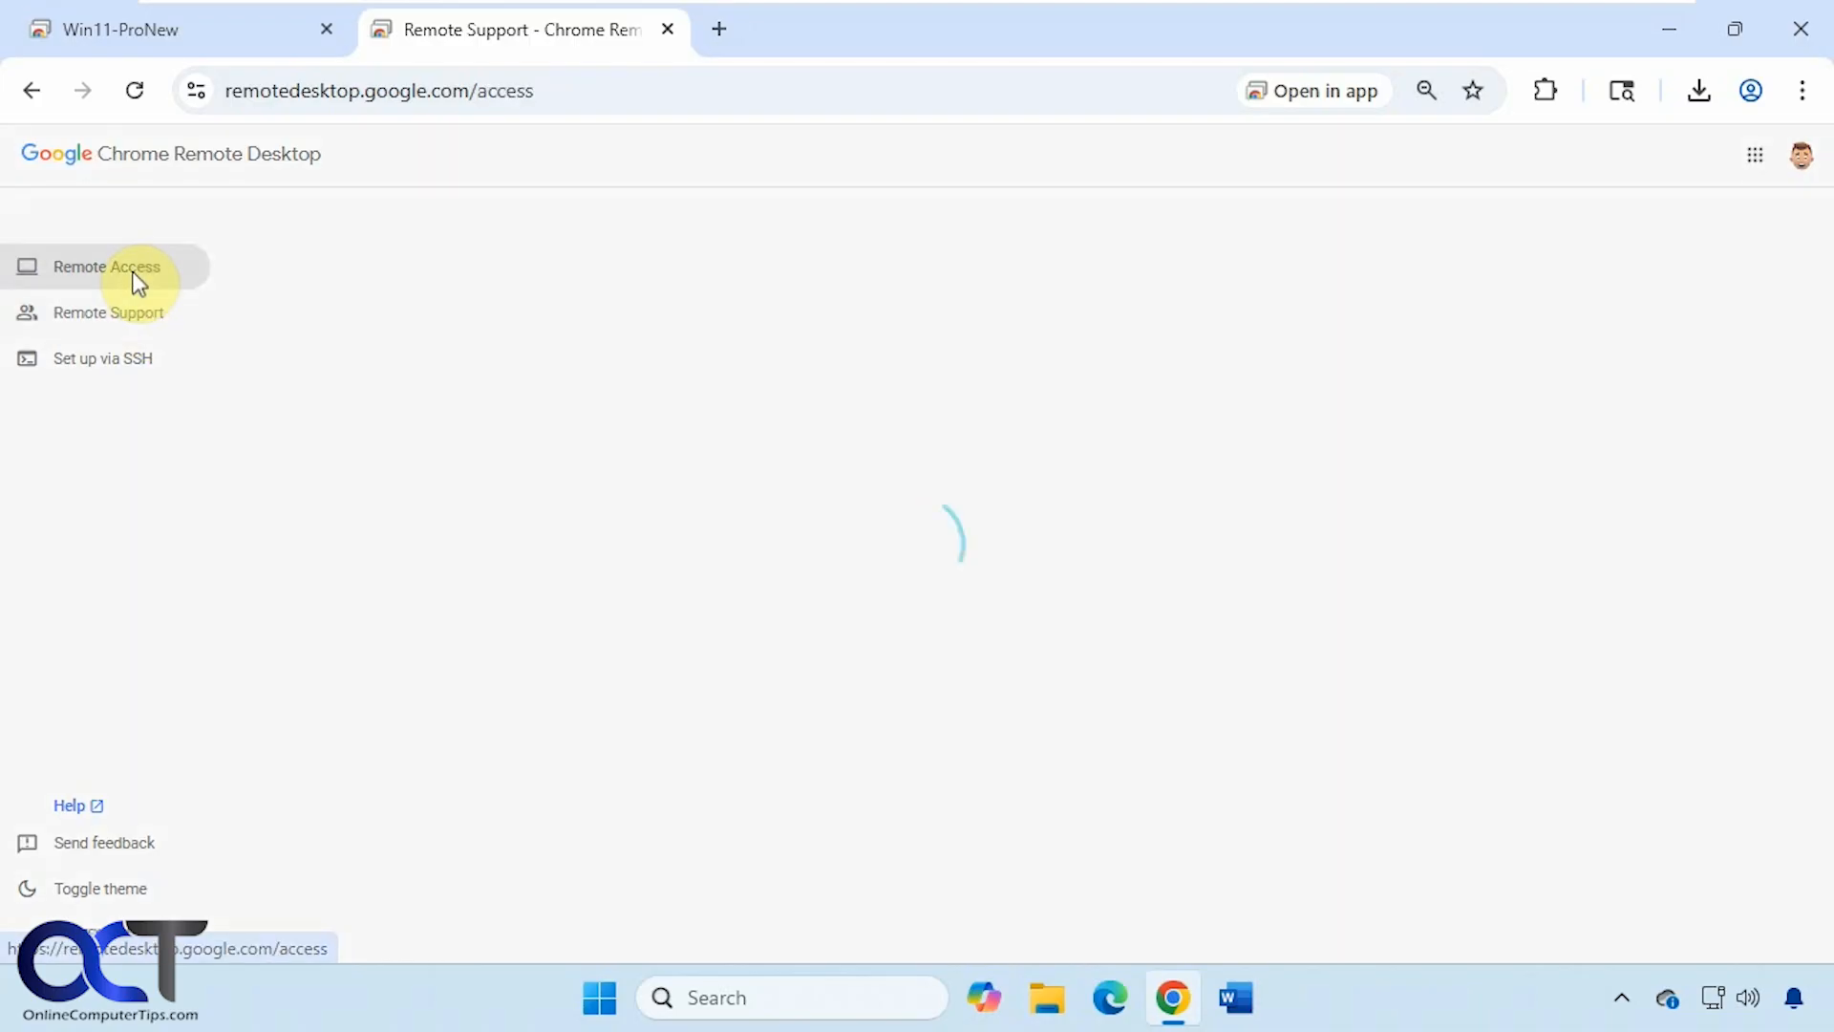